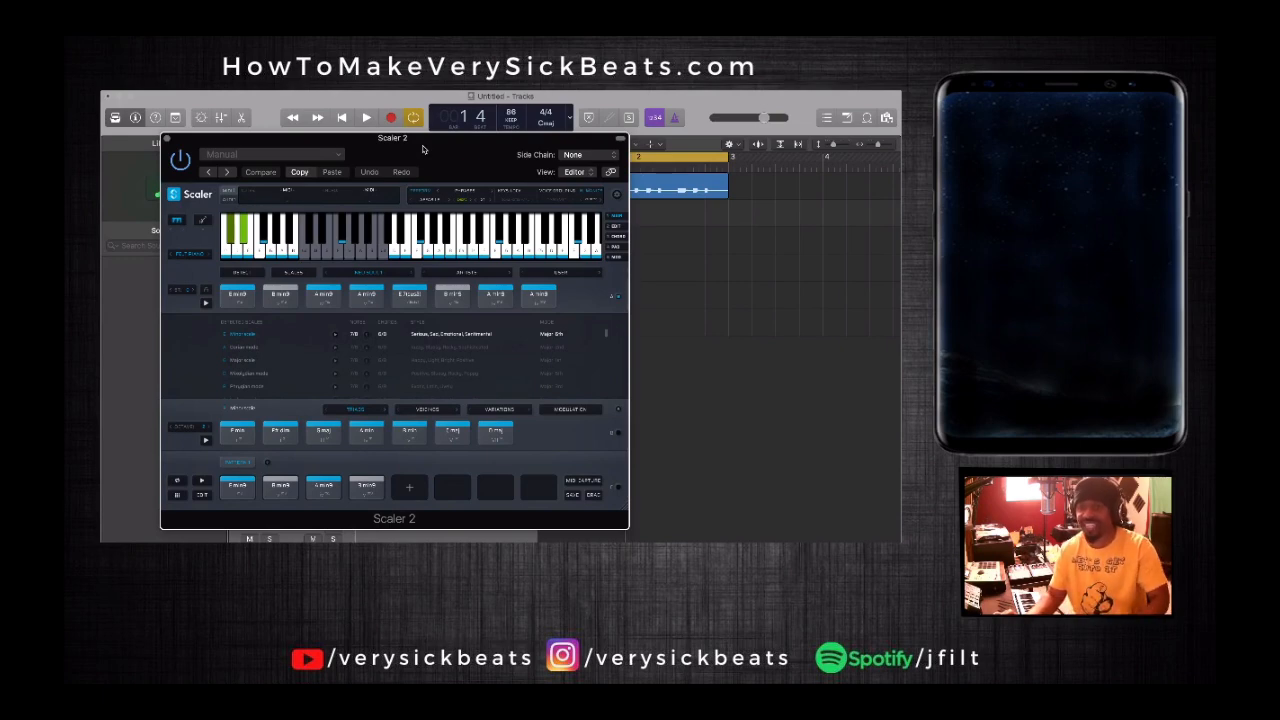
- Load the Chill 1 chord set from the Chill genre
left_click_drag(422, 149, 493, 150)
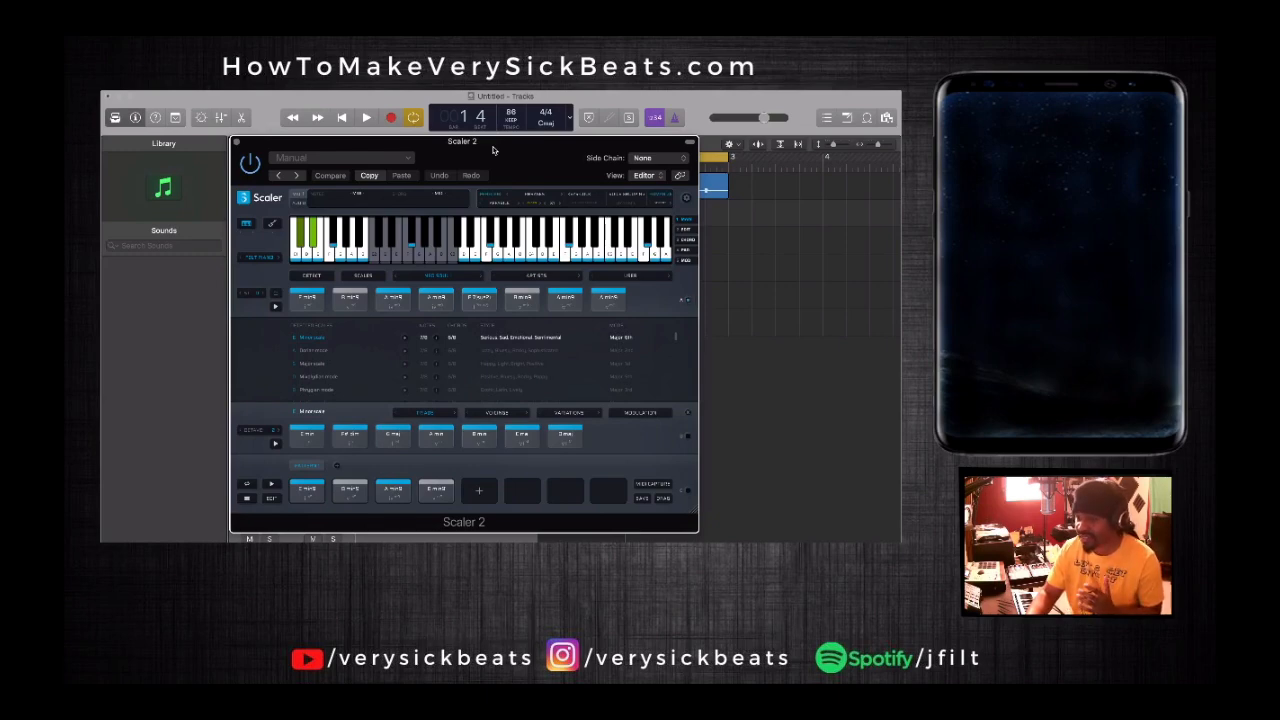
left_click(259, 258)
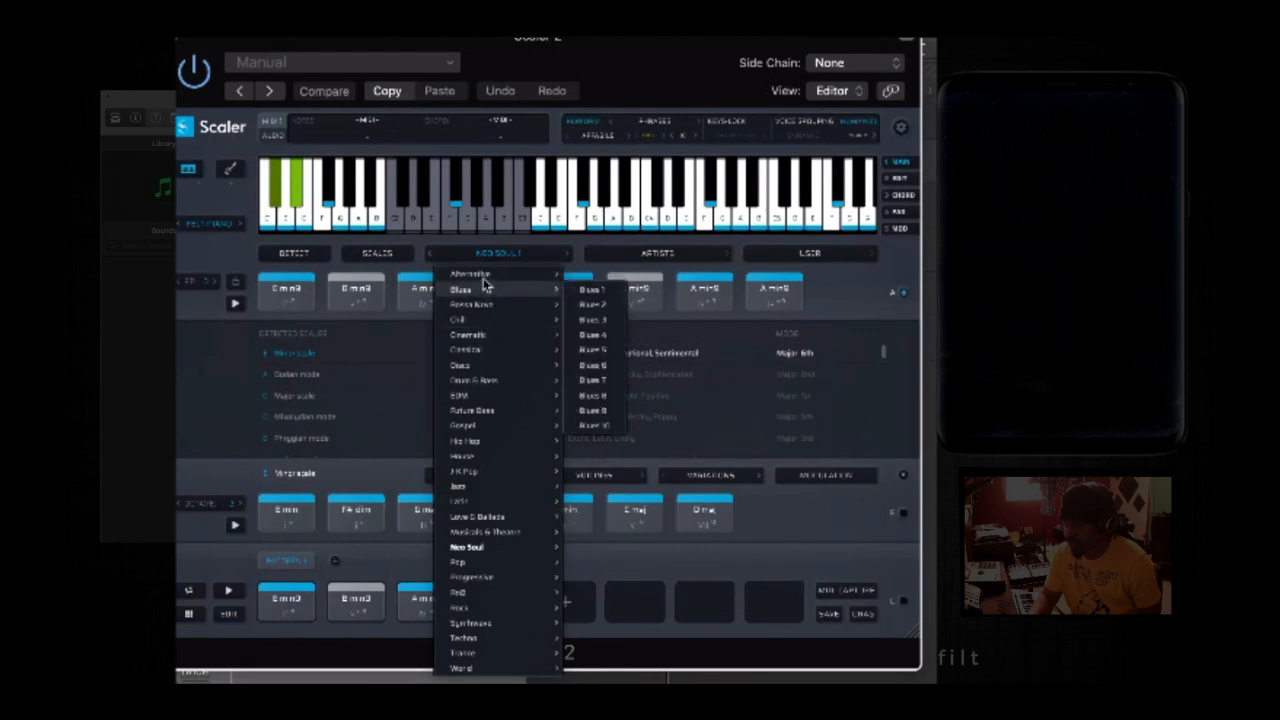
mouse_move(482, 320)
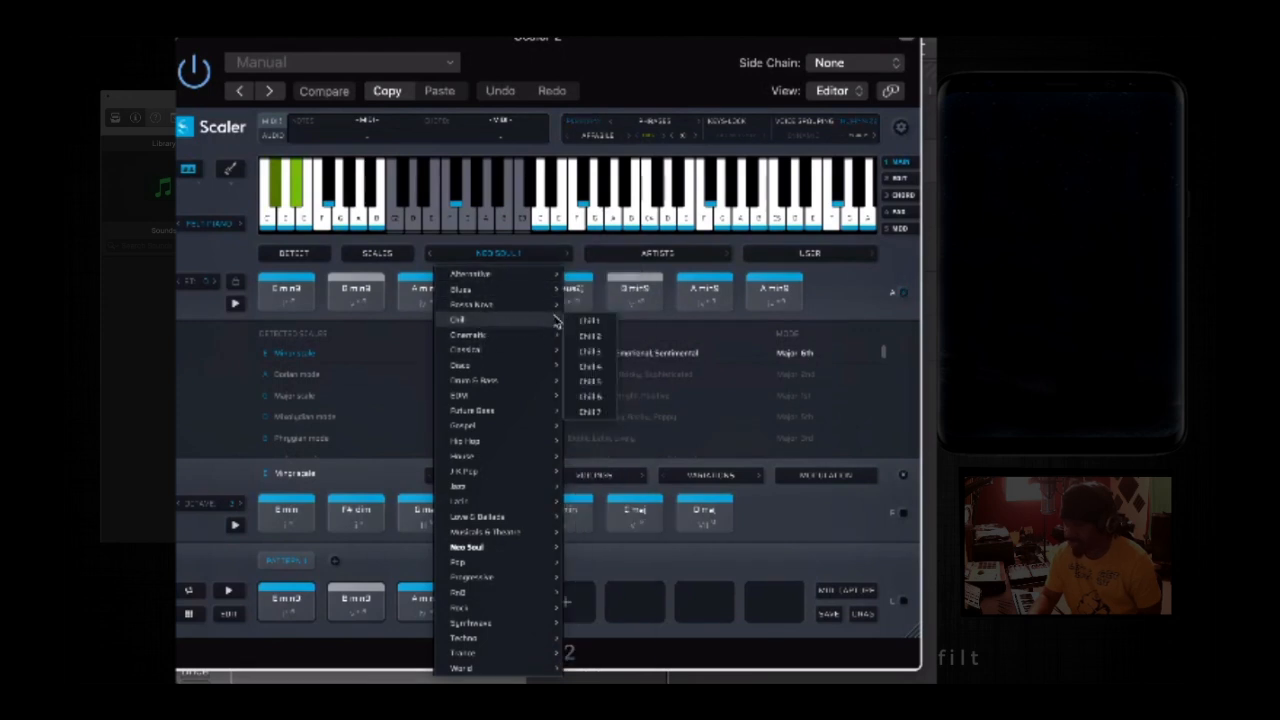
left_click(587, 322)
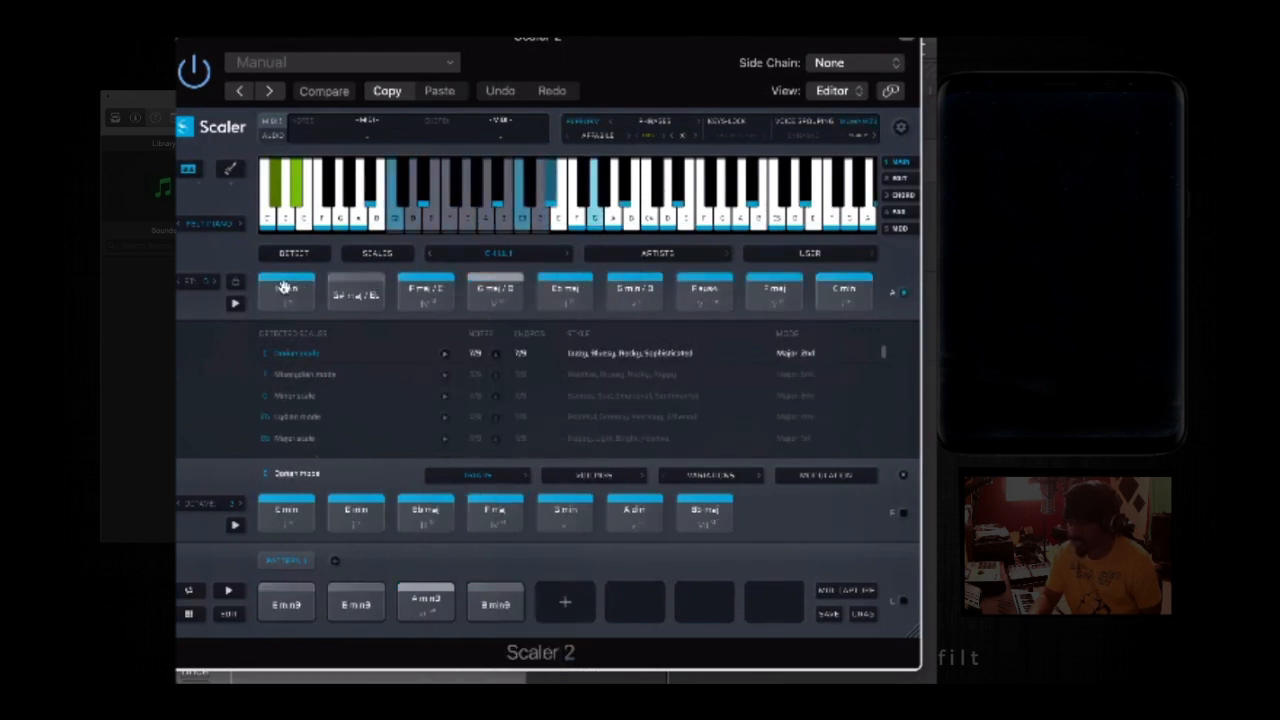
- Audition the chords of the Chill 1 set one after another
left_click(360, 294)
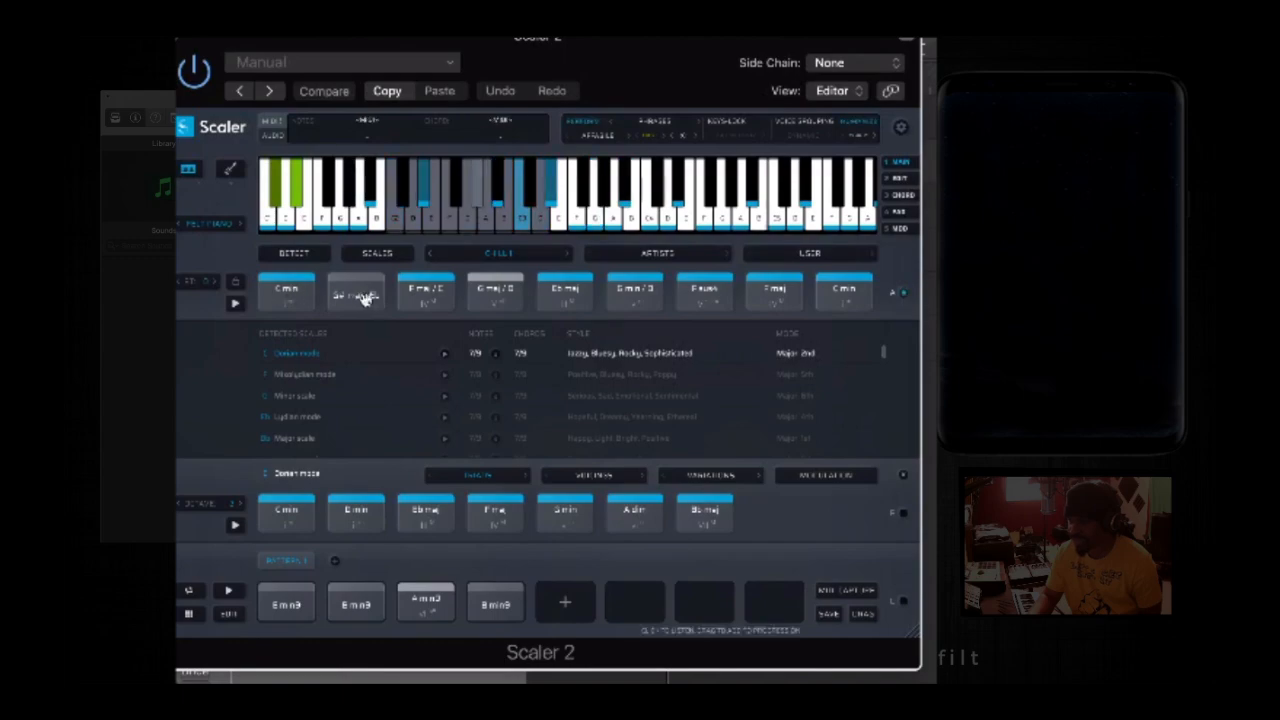
left_click(430, 298)
left_click(494, 303)
left_click(554, 301)
left_click(637, 301)
left_click(651, 298)
left_click(692, 298)
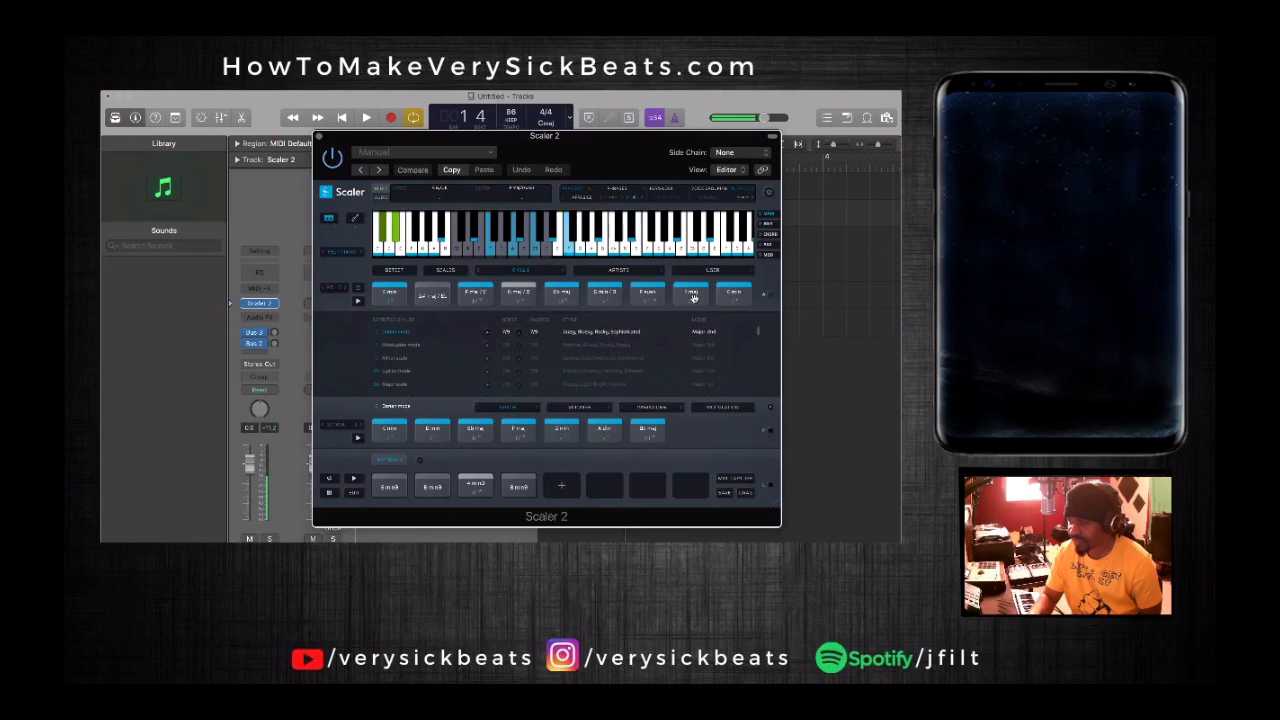
left_click(470, 296)
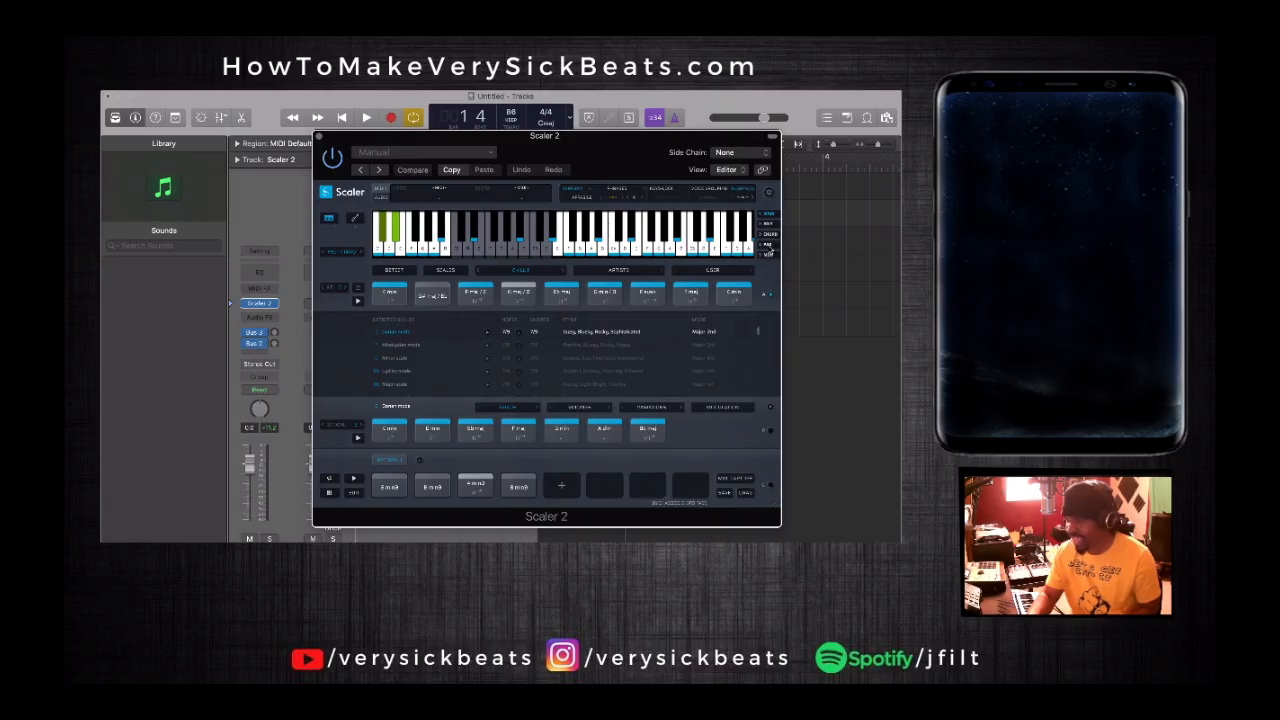
- Look through the Pad, Edit and Chord pages, including the first pad's chord, and return to the Main page
left_click(768, 246)
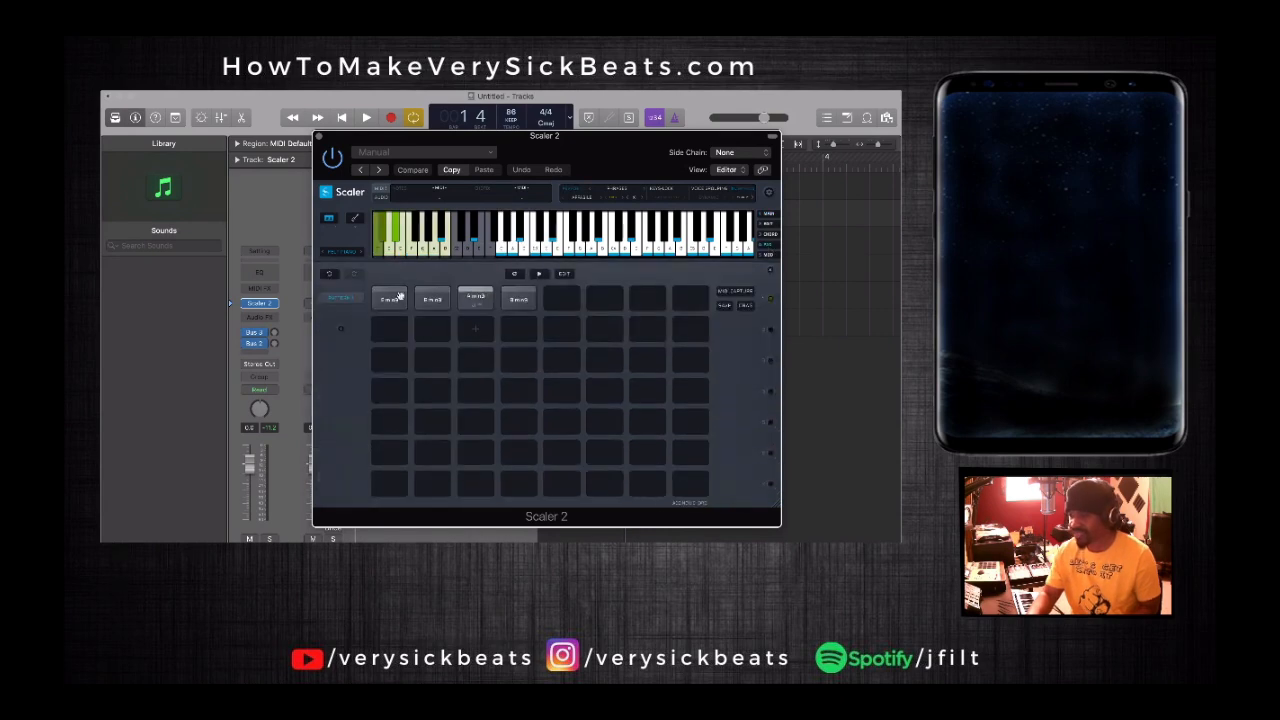
left_click(395, 309)
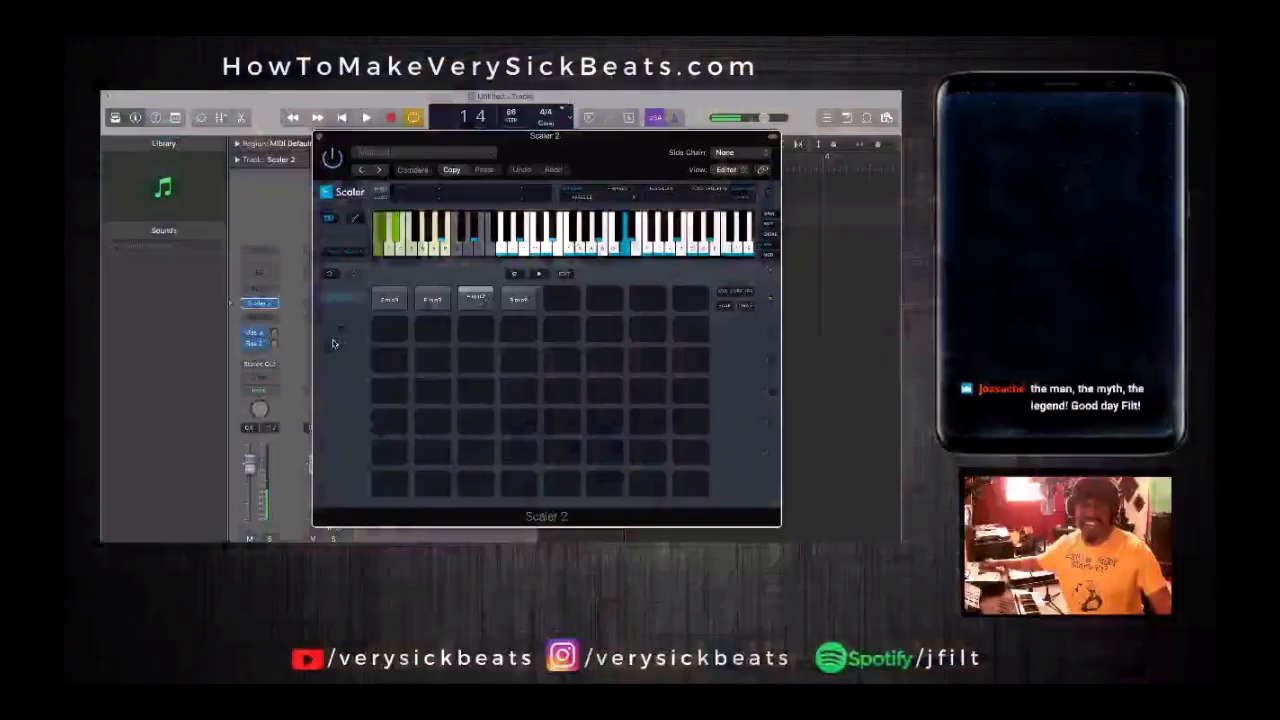
left_click(770, 227)
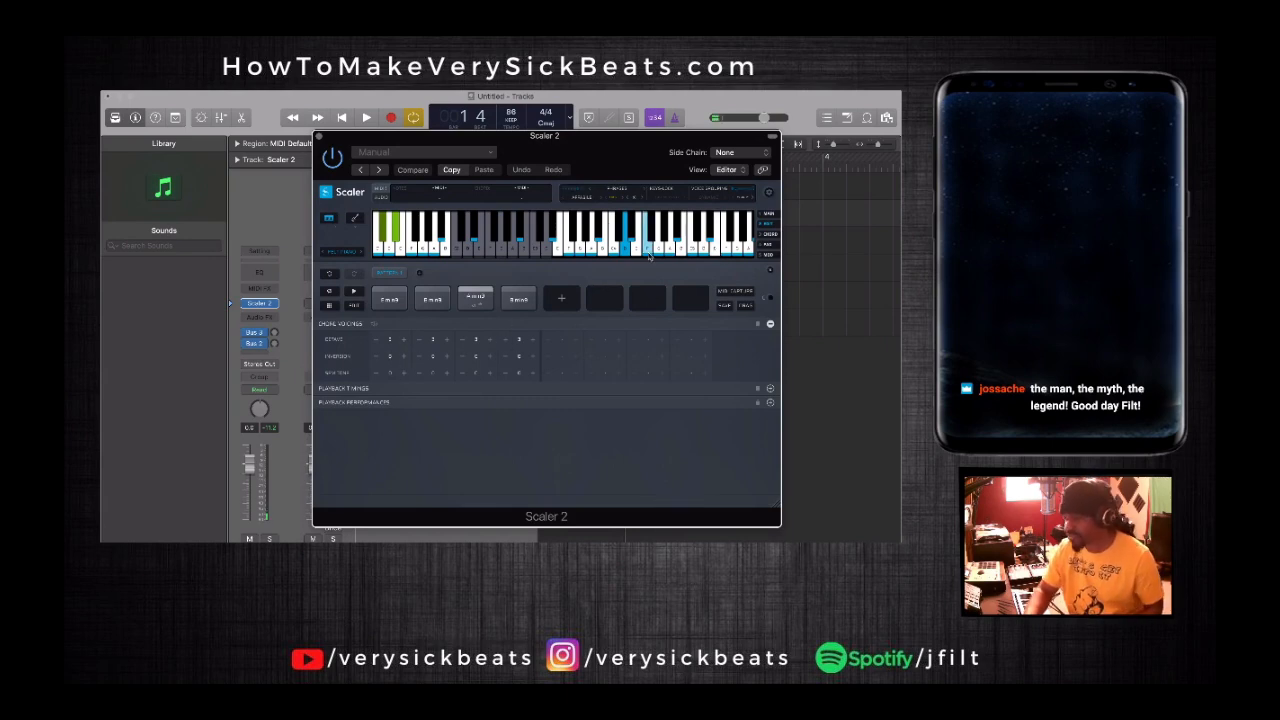
left_click(771, 234)
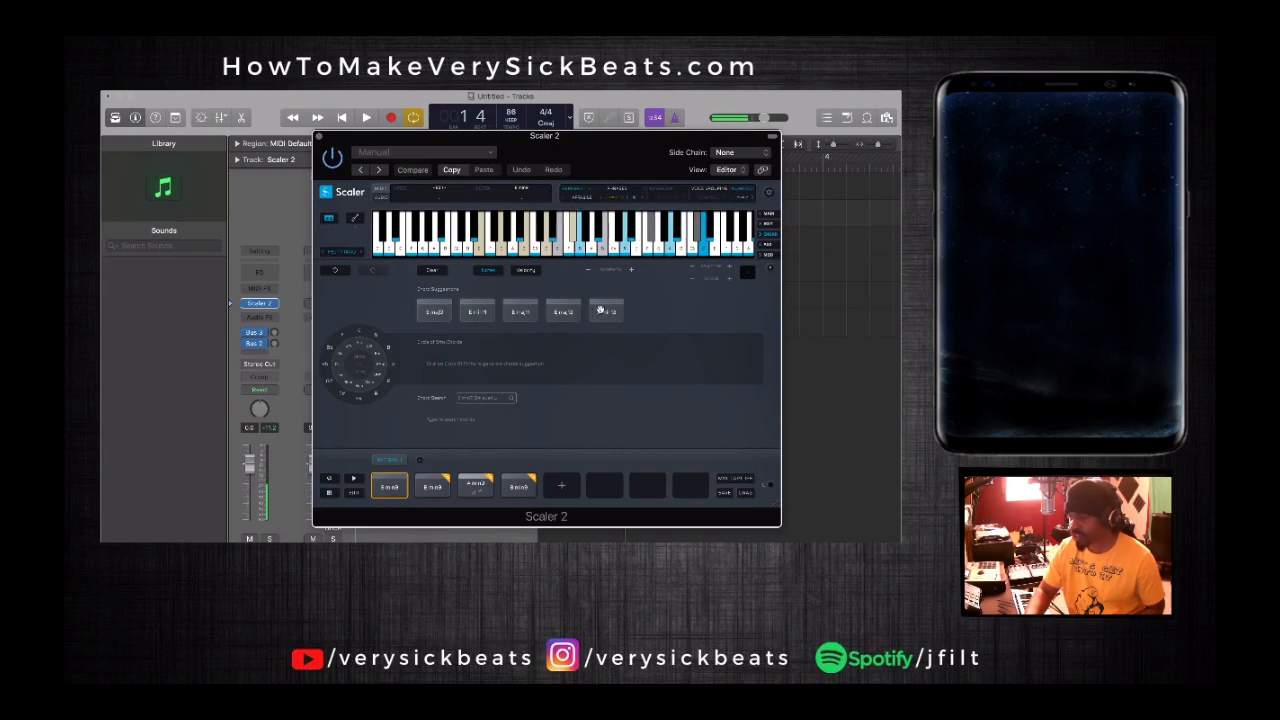
left_click(771, 215)
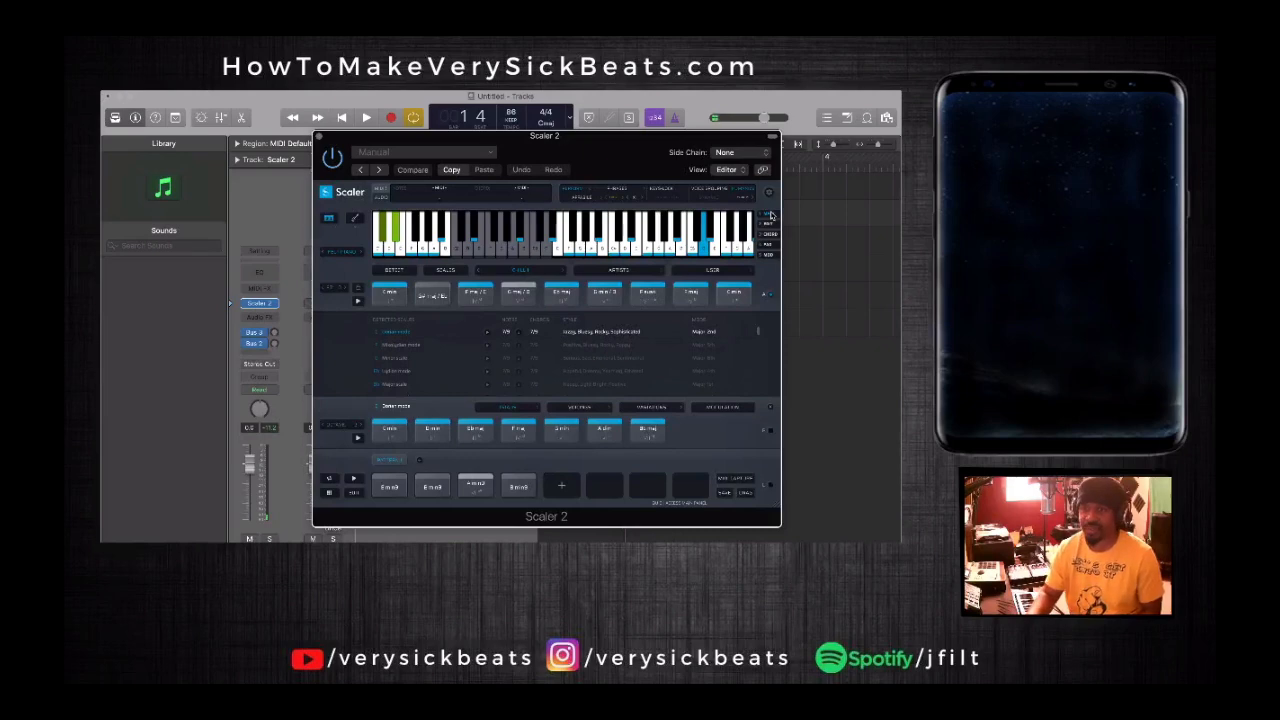
- Browse the genre and artist chord sets and load the Neo Soul 1 set
left_click(522, 271)
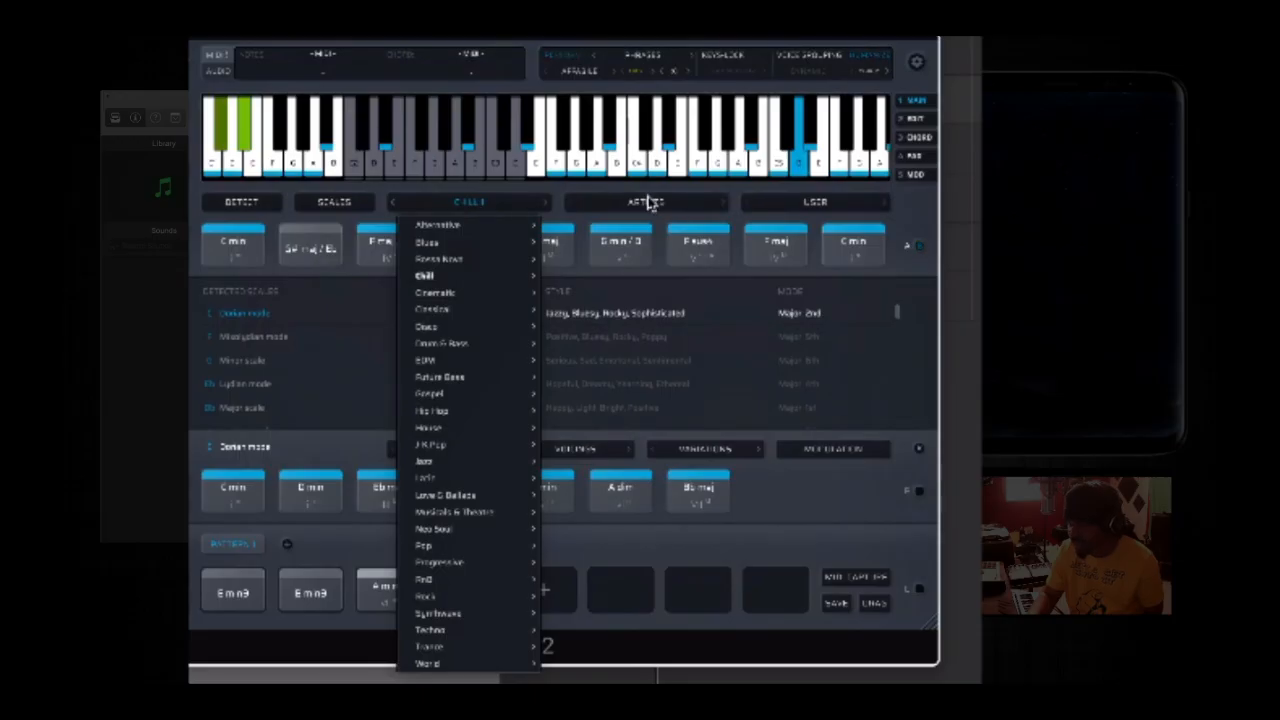
left_click(620, 270)
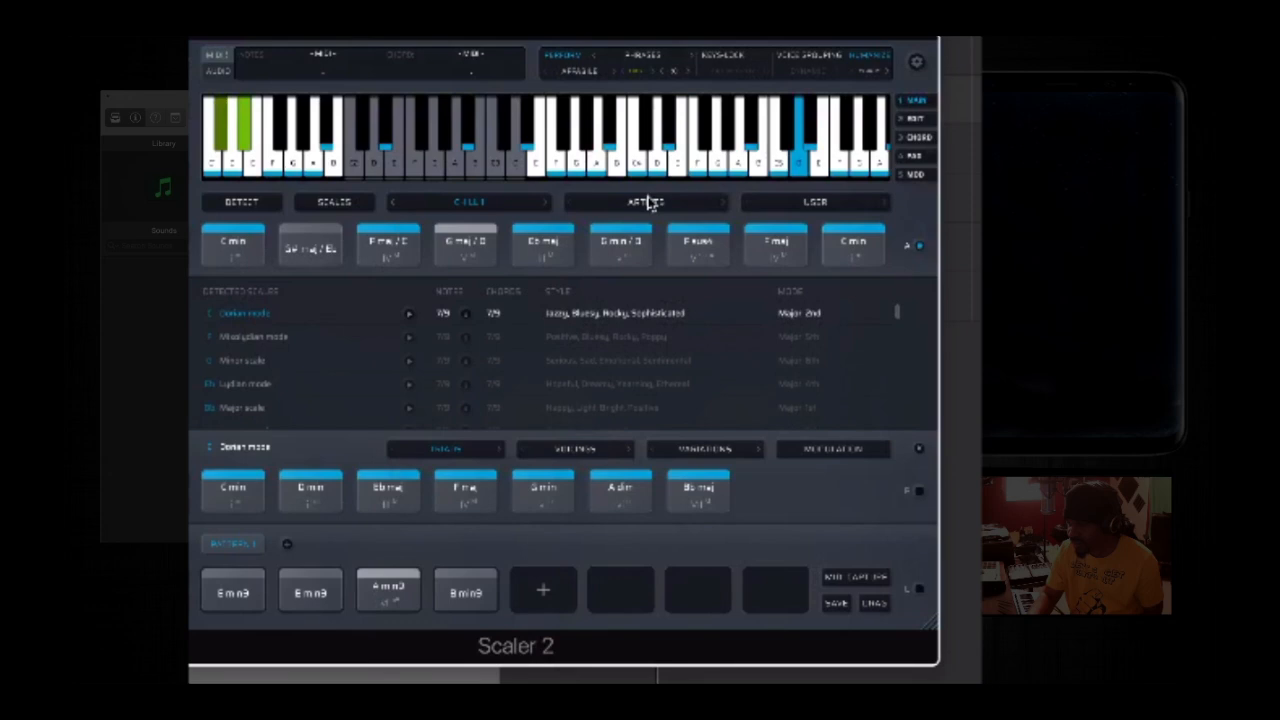
left_click(620, 270)
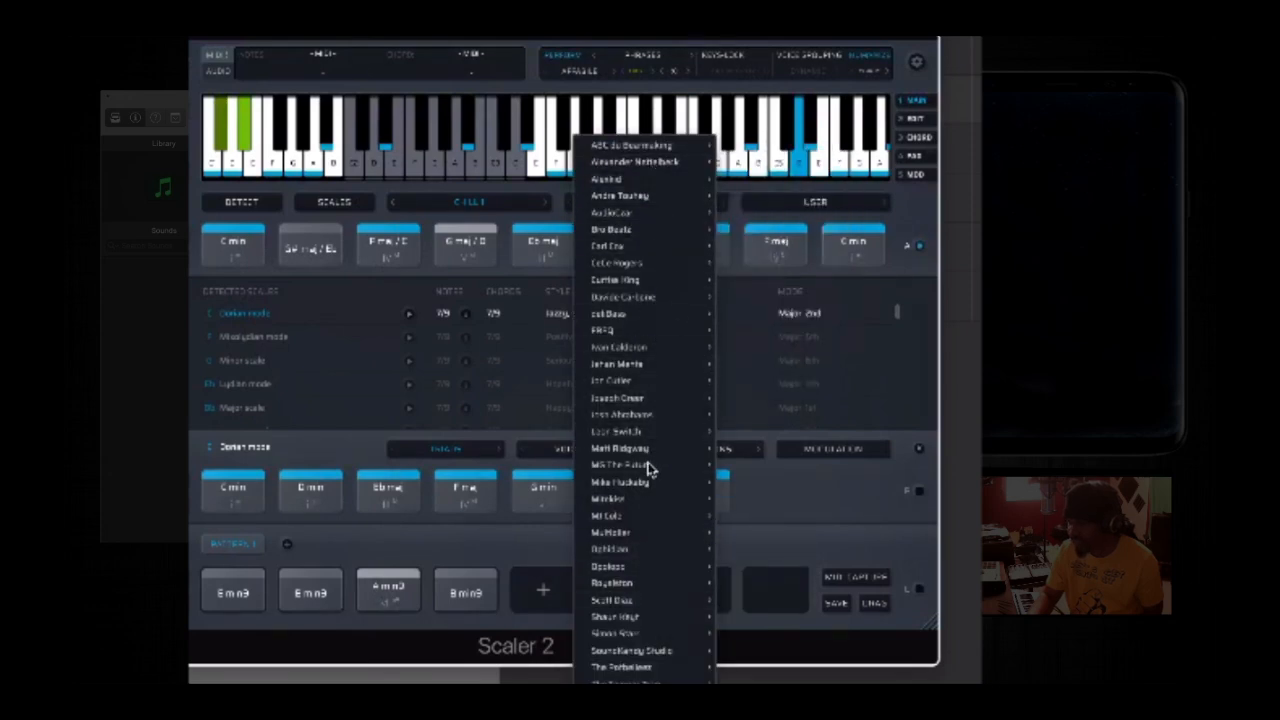
left_click(461, 207)
left_click(459, 207)
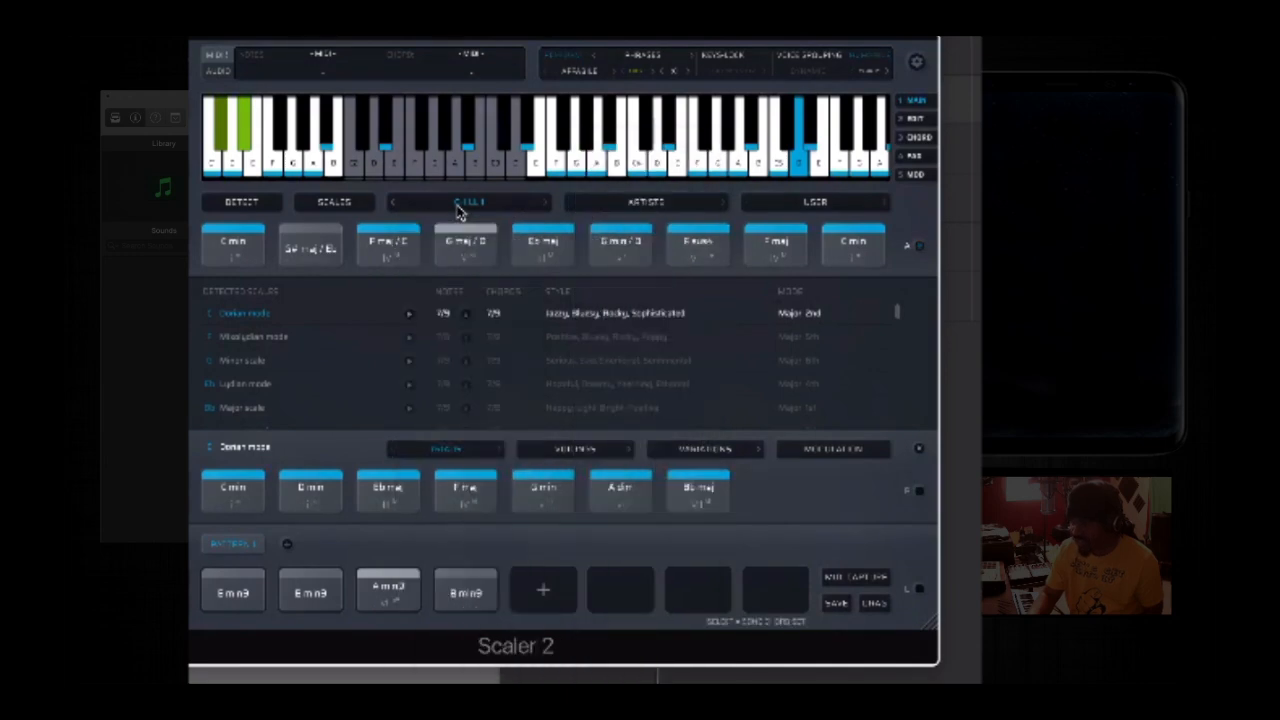
left_click(459, 207)
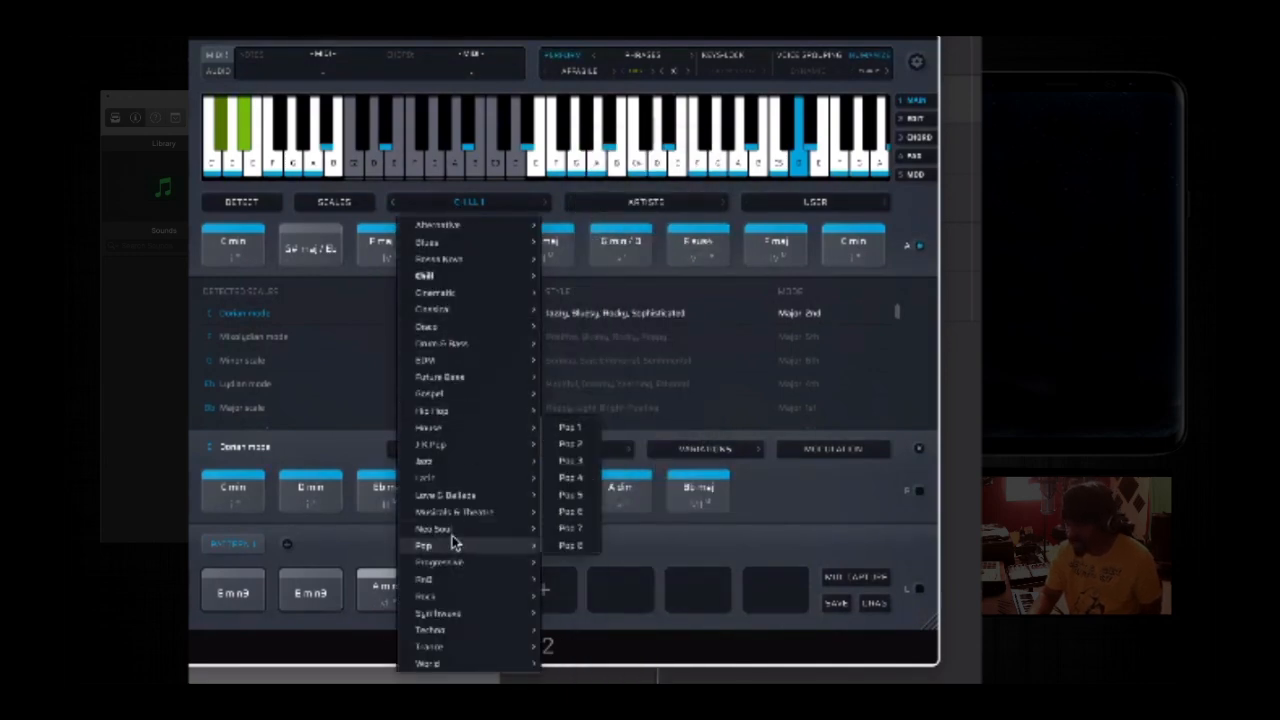
mouse_move(455, 532)
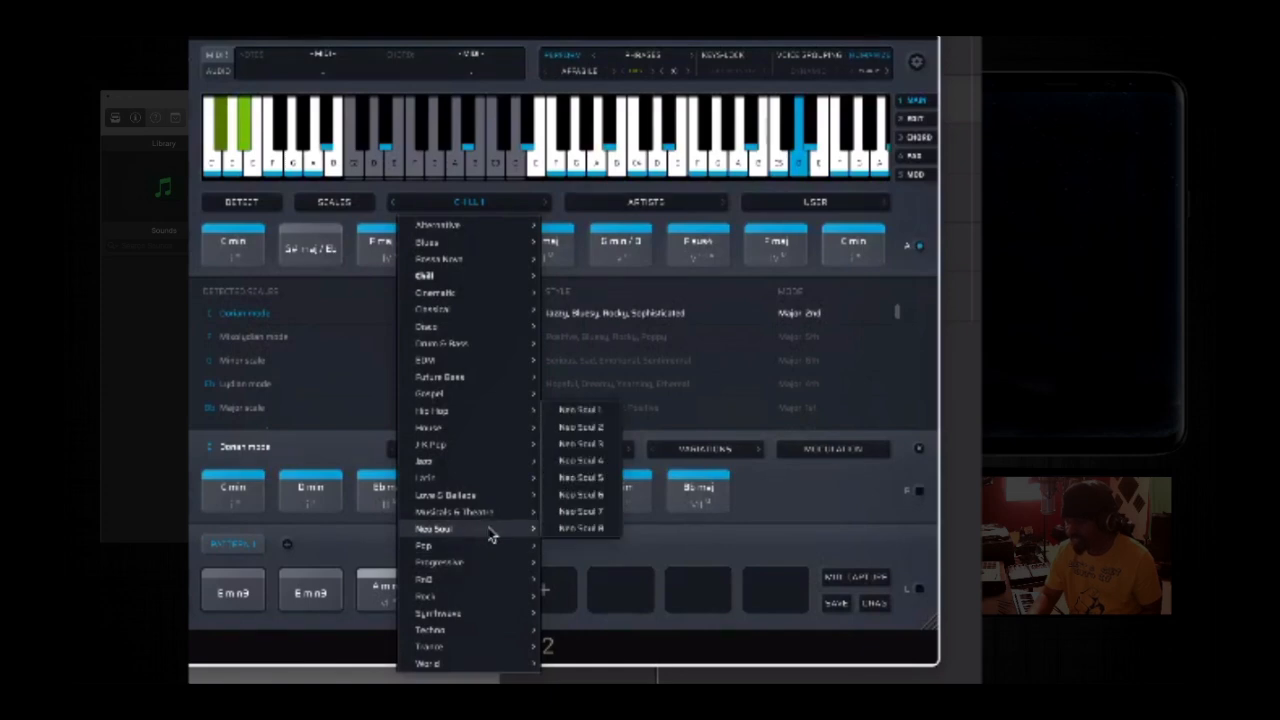
left_click(581, 412)
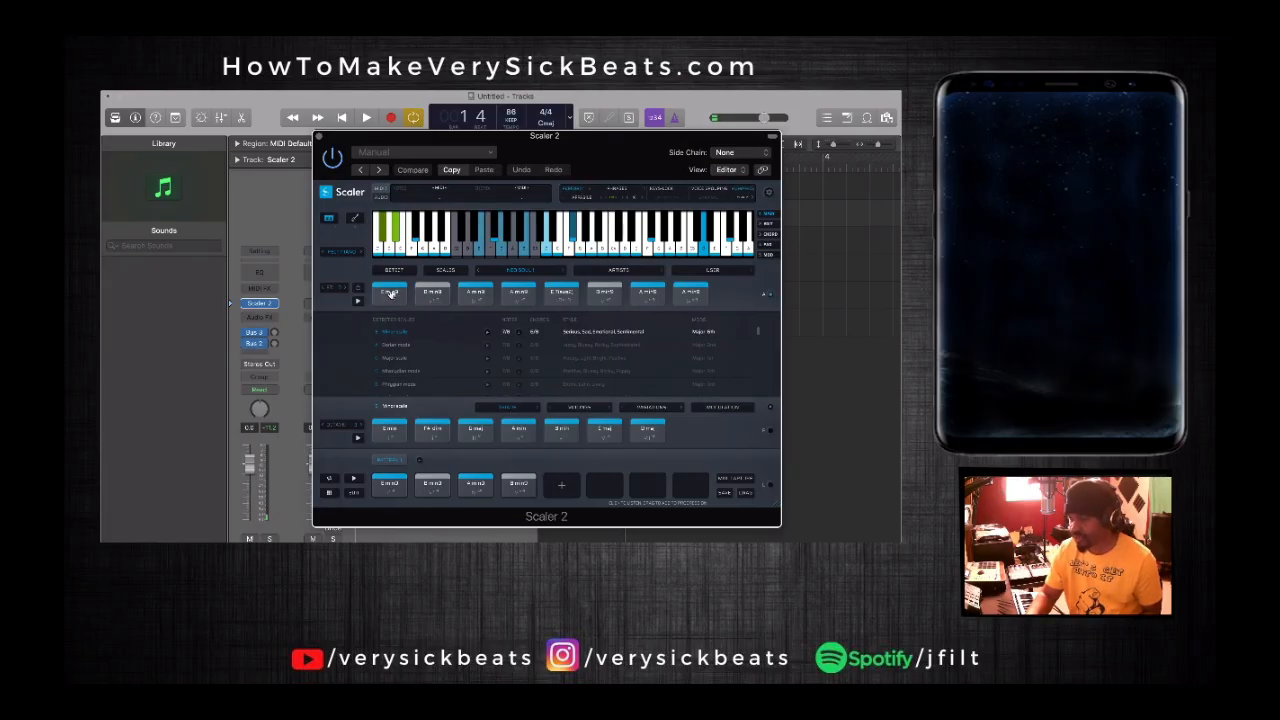
- Audition the chords of the Neo Soul 1 set
left_click(431, 295)
left_click(516, 298)
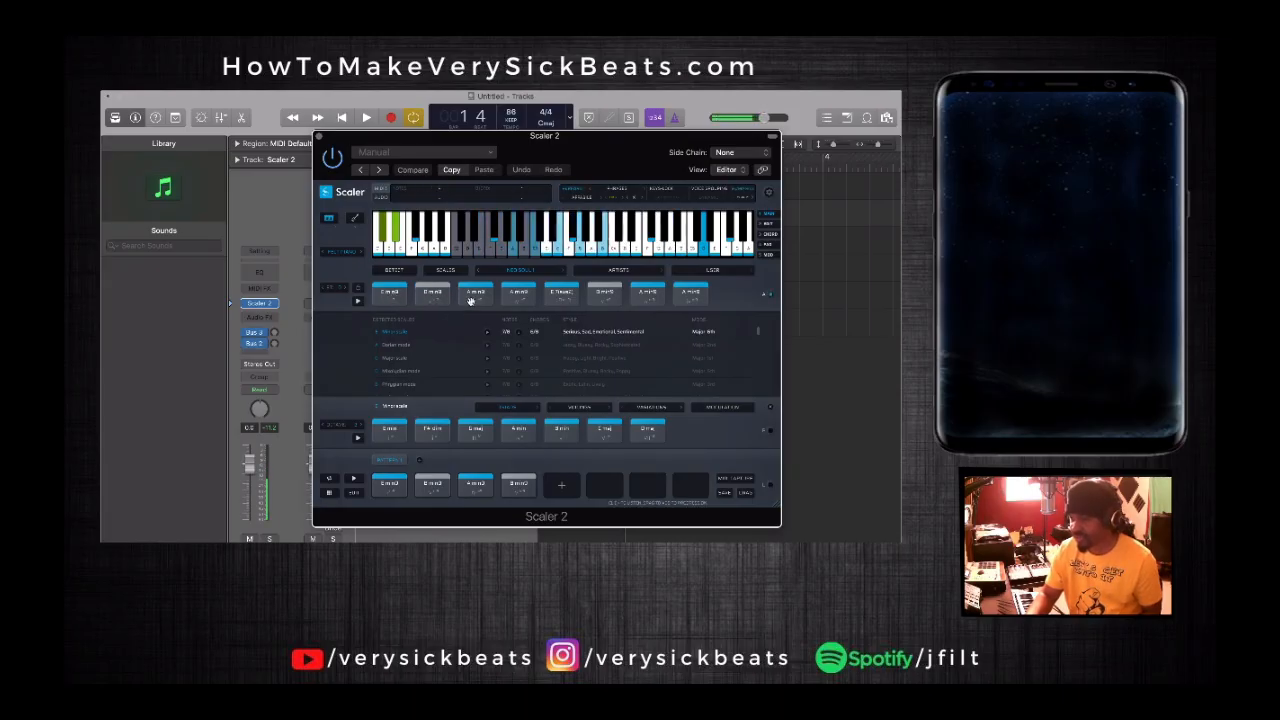
left_click(560, 299)
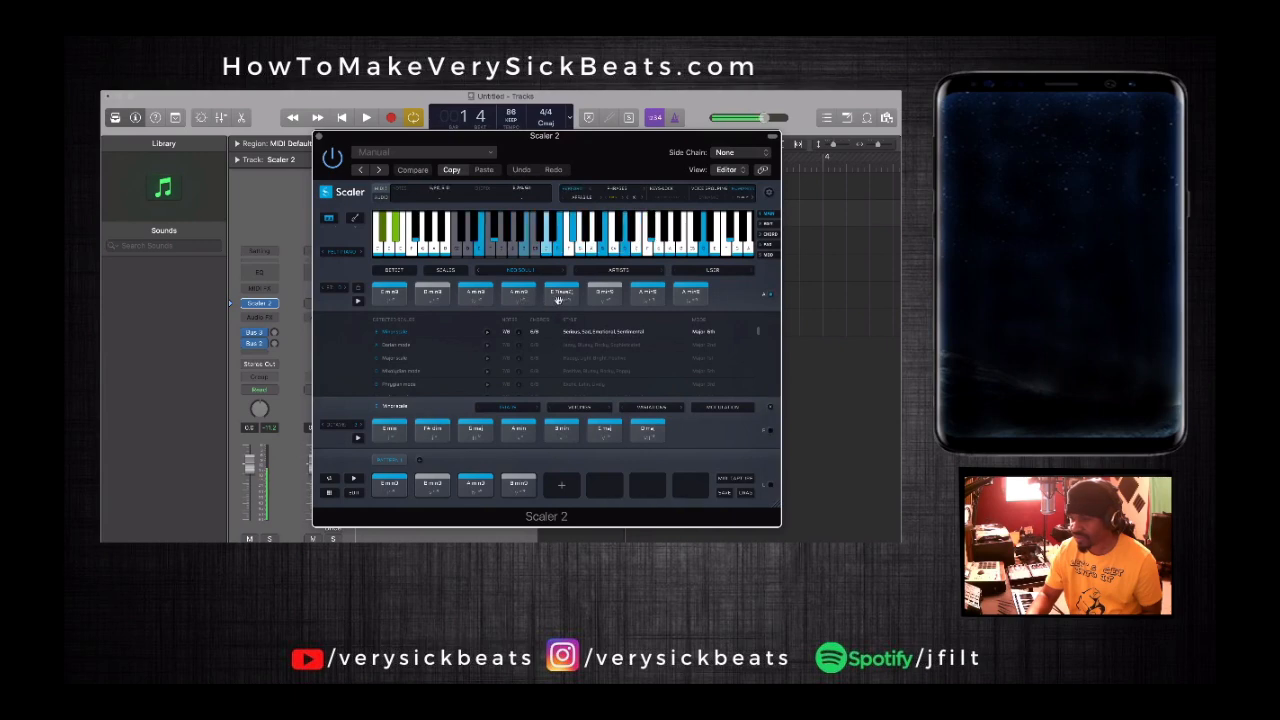
left_click(599, 300)
left_click(647, 298)
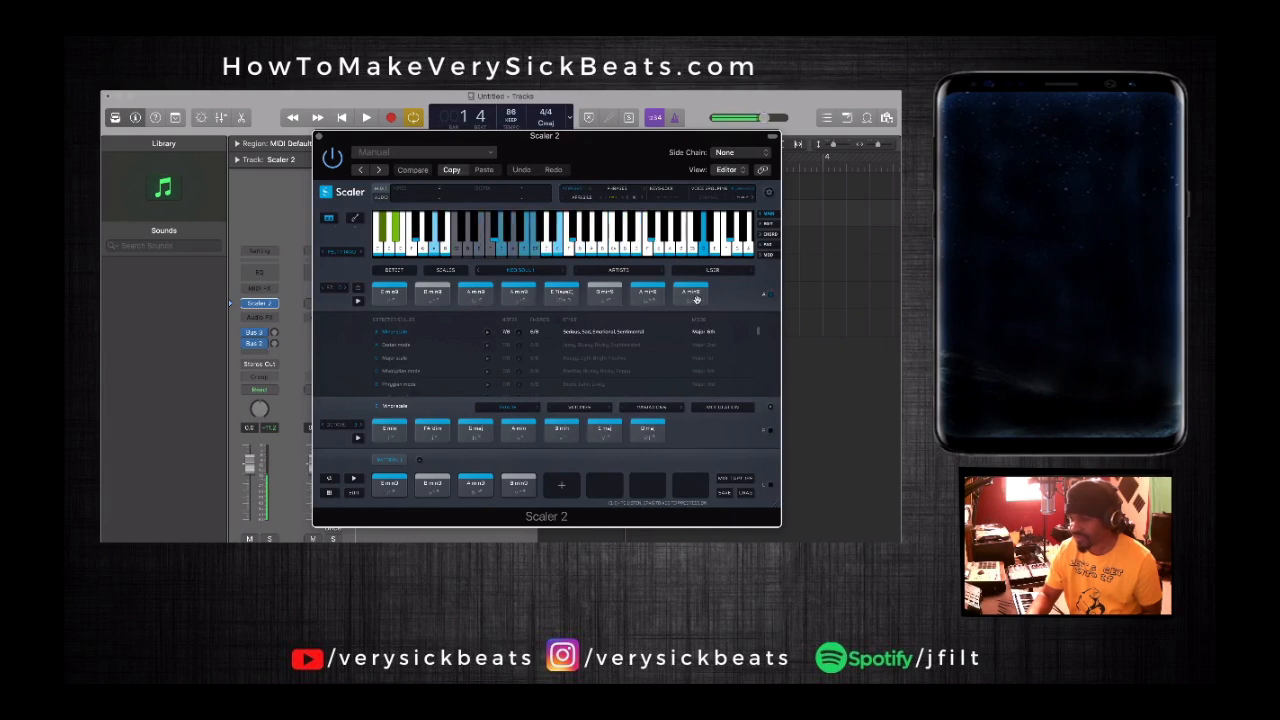
left_click(435, 299)
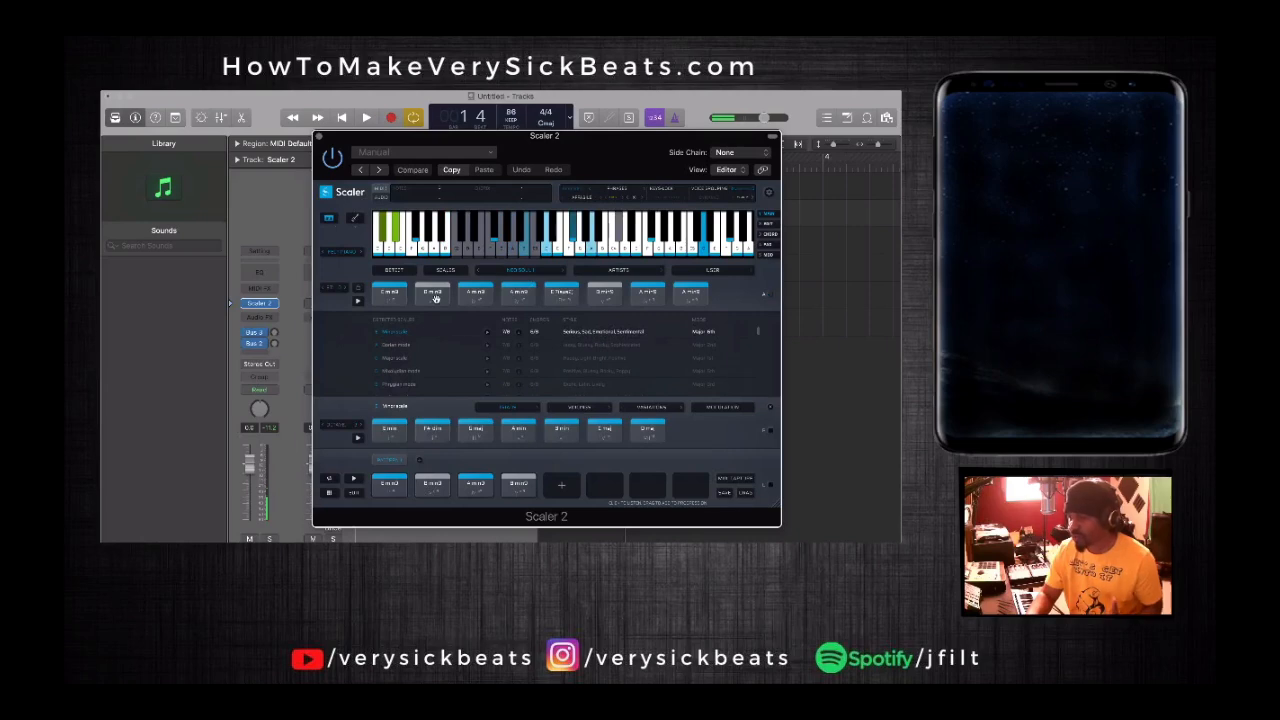
left_click(548, 291)
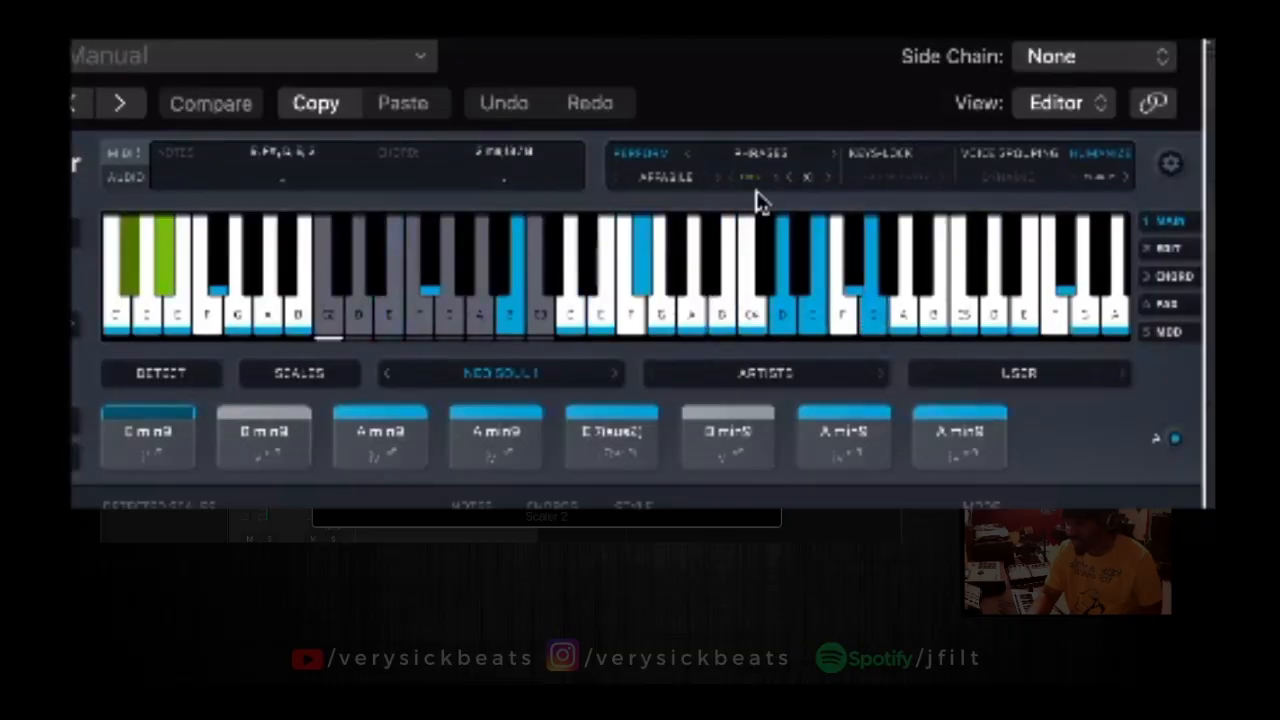
- Check the playback speed options and set the Perform expression type to Performances
left_click(810, 179)
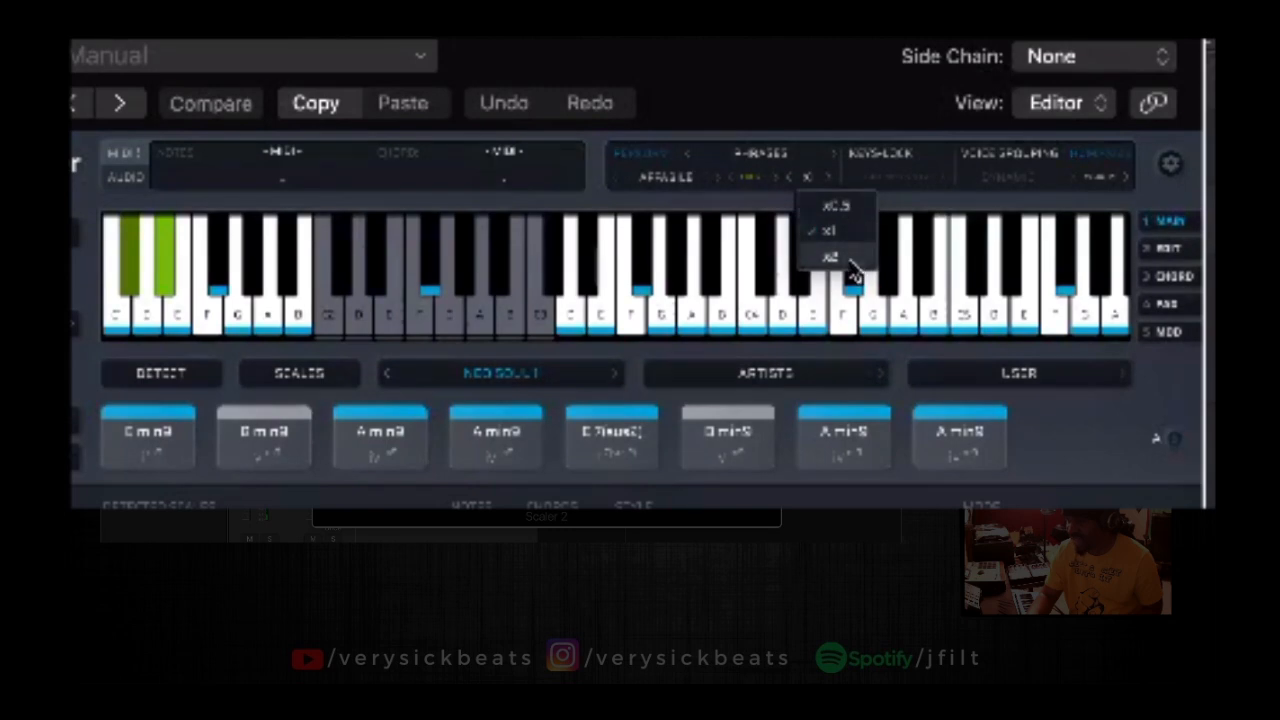
left_click(768, 160)
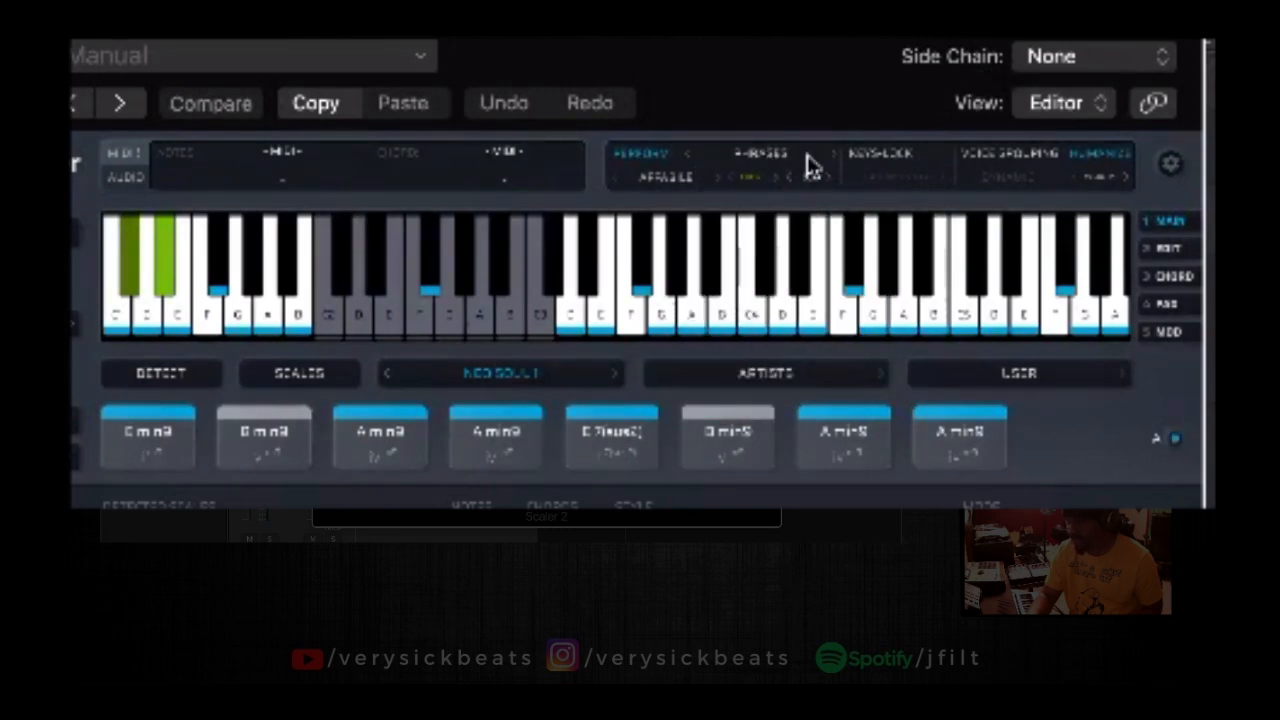
left_click(775, 155)
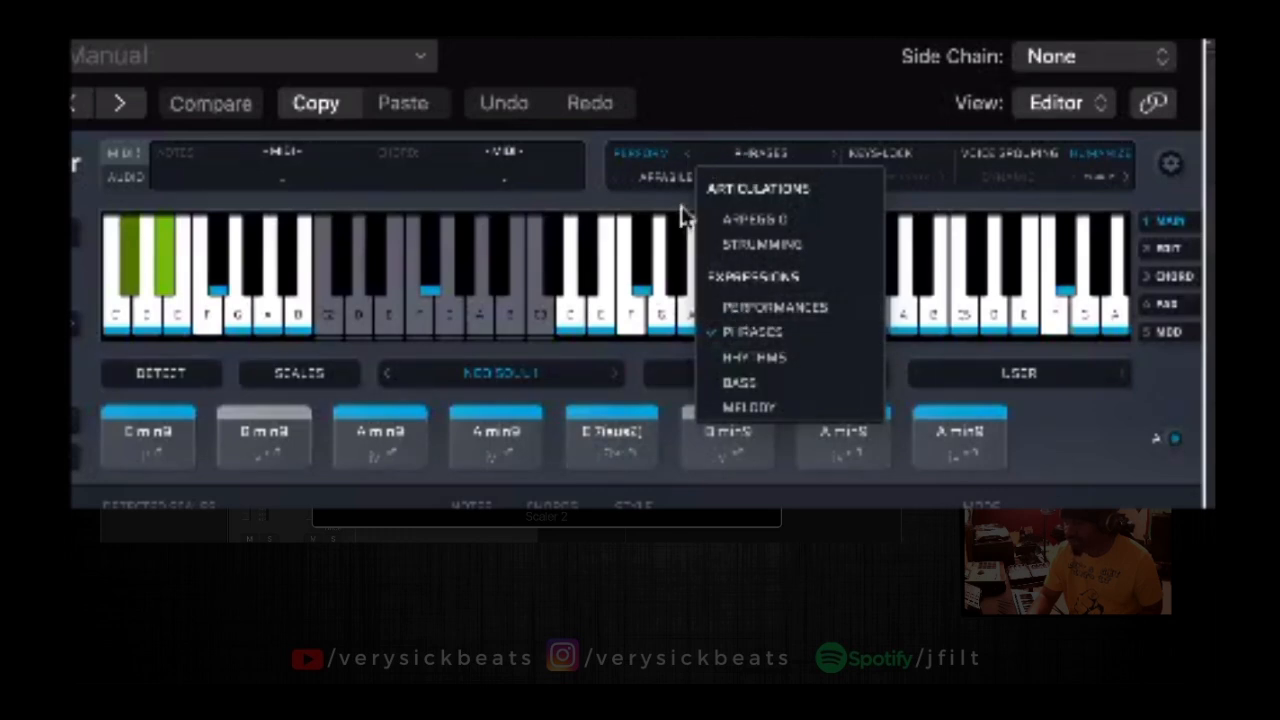
left_click(733, 306)
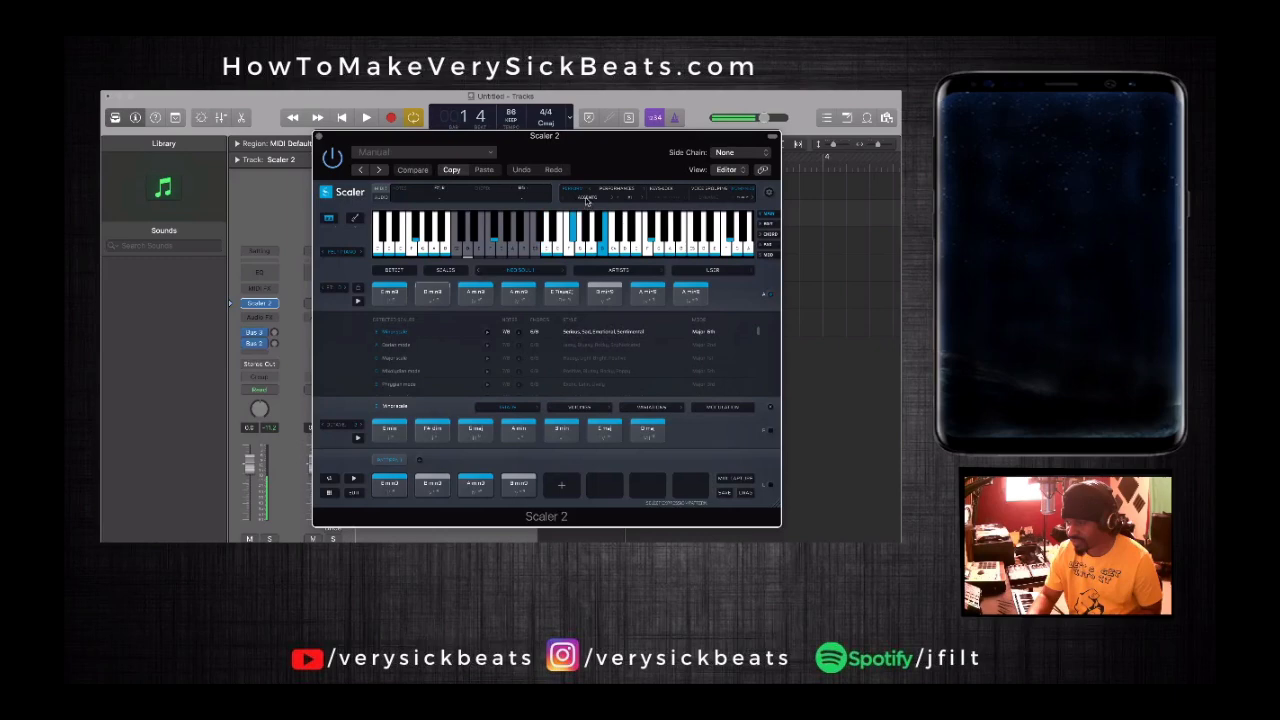
- Look at the available performance pattern categories and turn Perform mode off
left_click(587, 200)
mouse_move(593, 212)
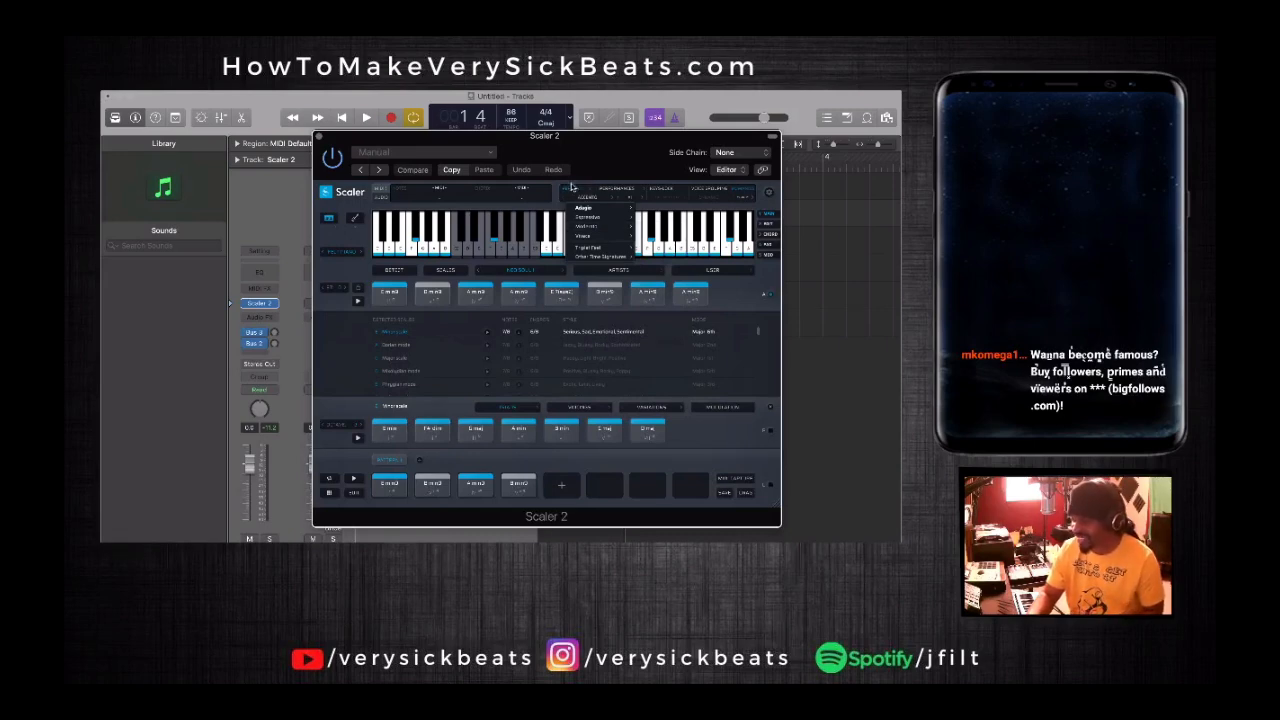
left_click(571, 190)
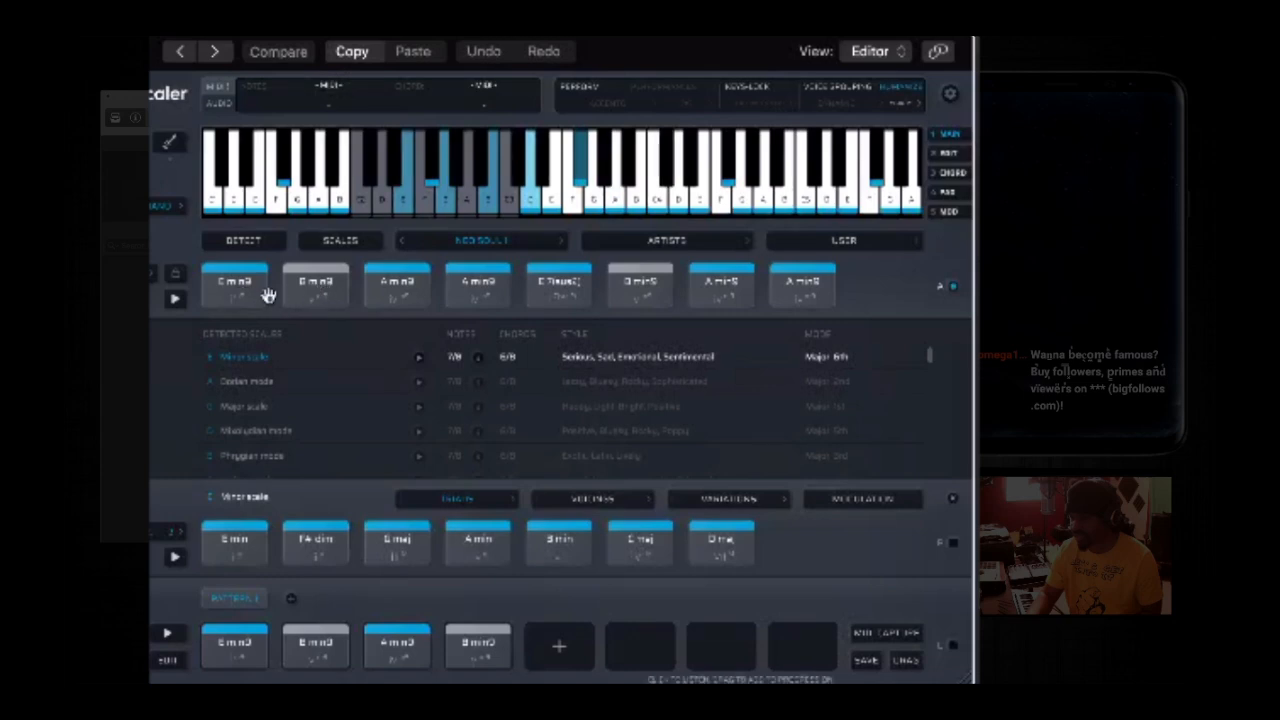
- Compare the Neo Soul 1 chords with those in Pattern 1 by ear, and play the Pattern 1 progression
left_click(245, 650)
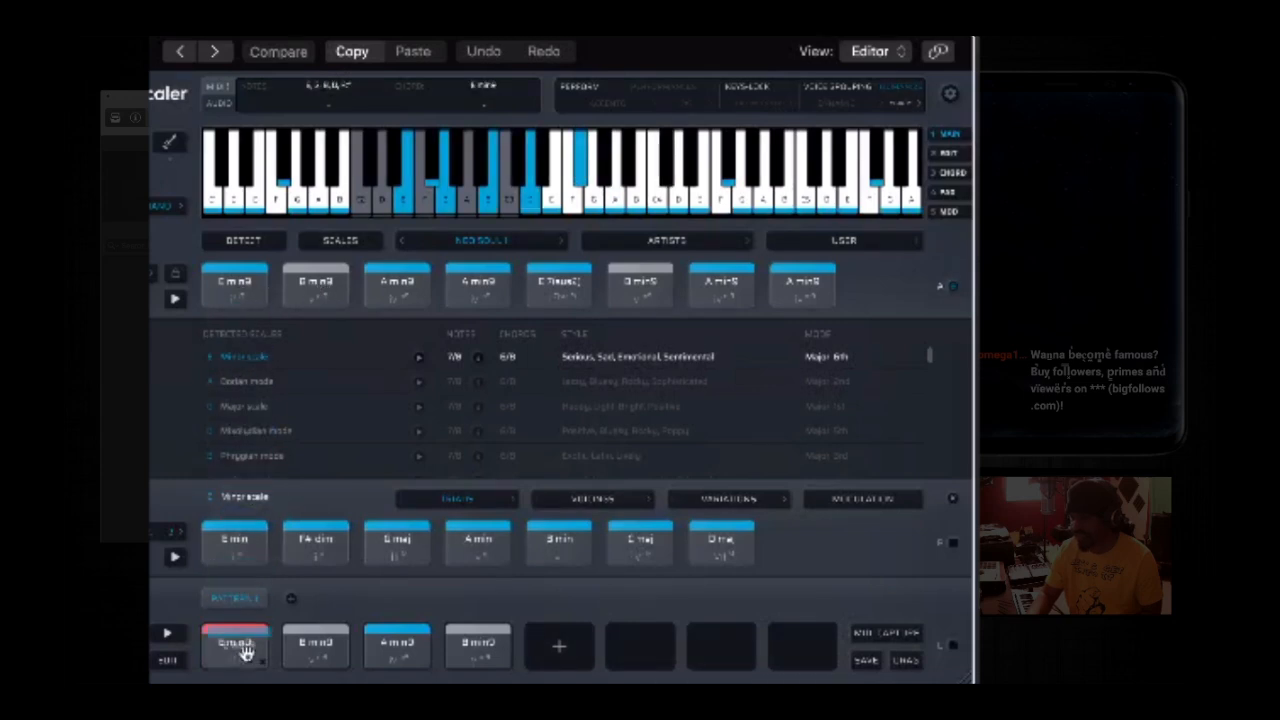
left_click(340, 290)
left_click(317, 640)
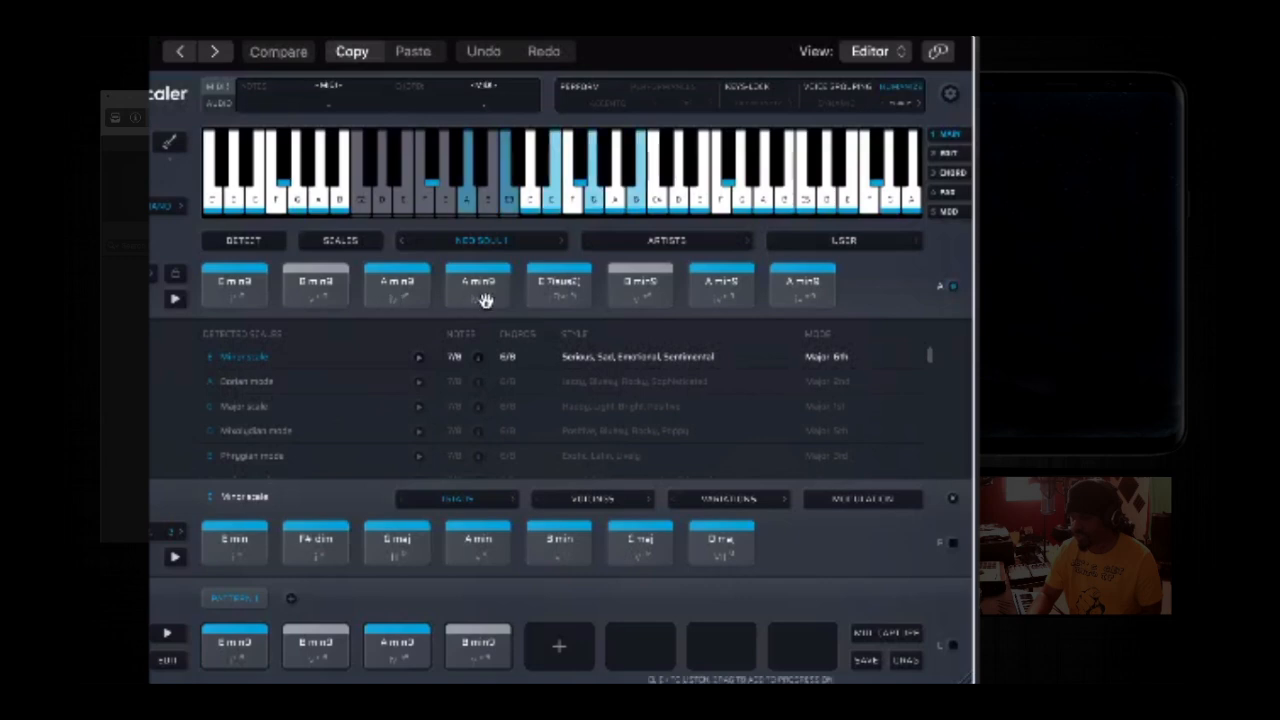
left_click(577, 280)
left_click(630, 283)
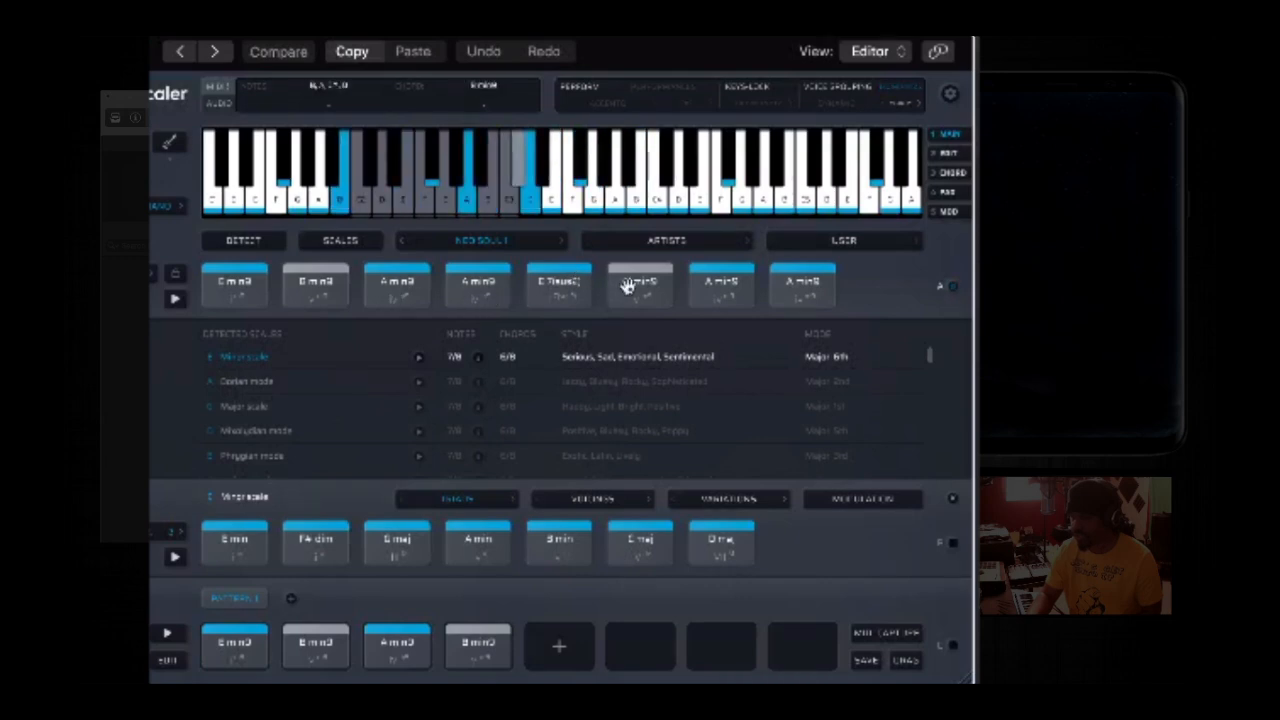
left_click(479, 638)
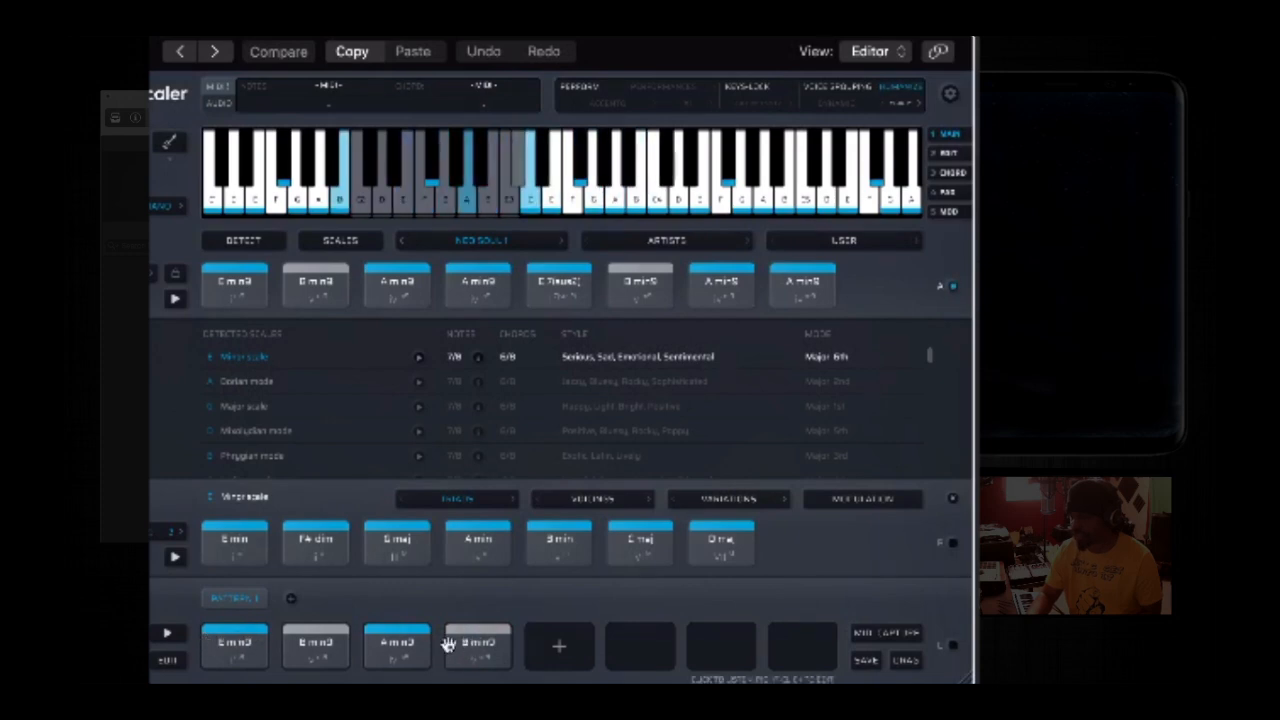
left_click(167, 634)
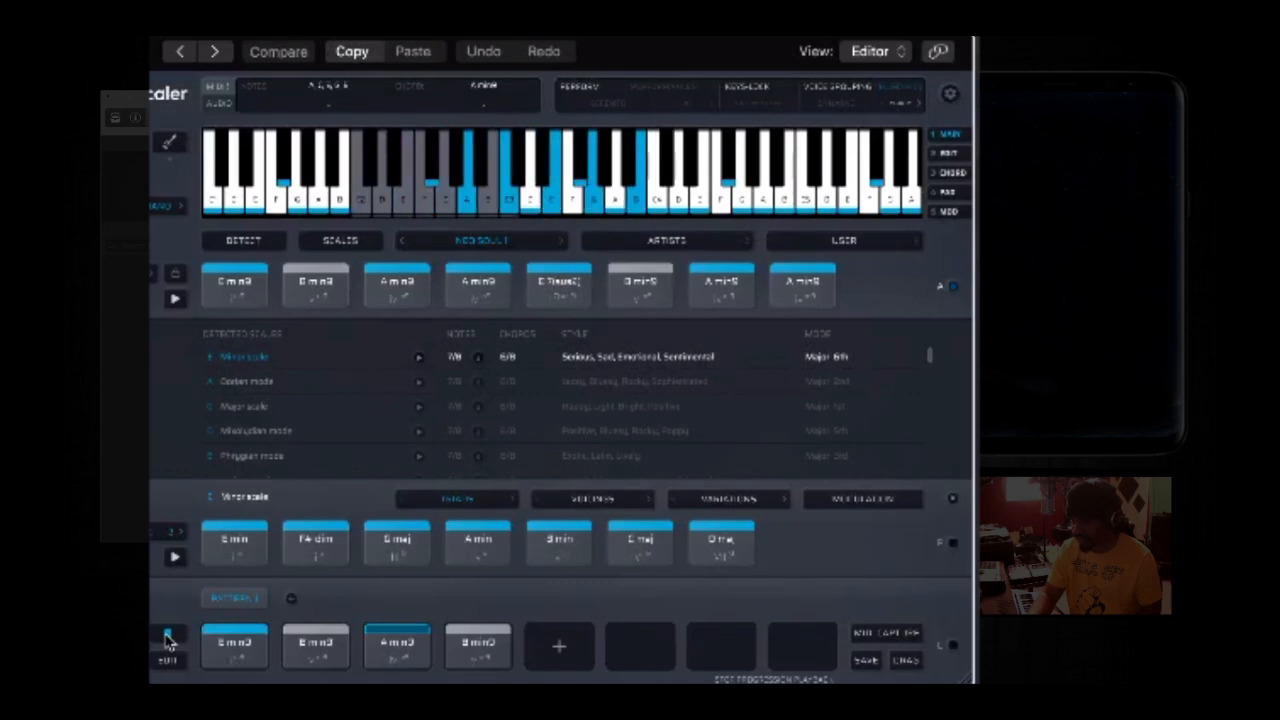
- Stop the progression playback and place the Pattern 1 chords as a MIDI region at bar 1 of the Classic Electric Piano track
left_click(168, 638)
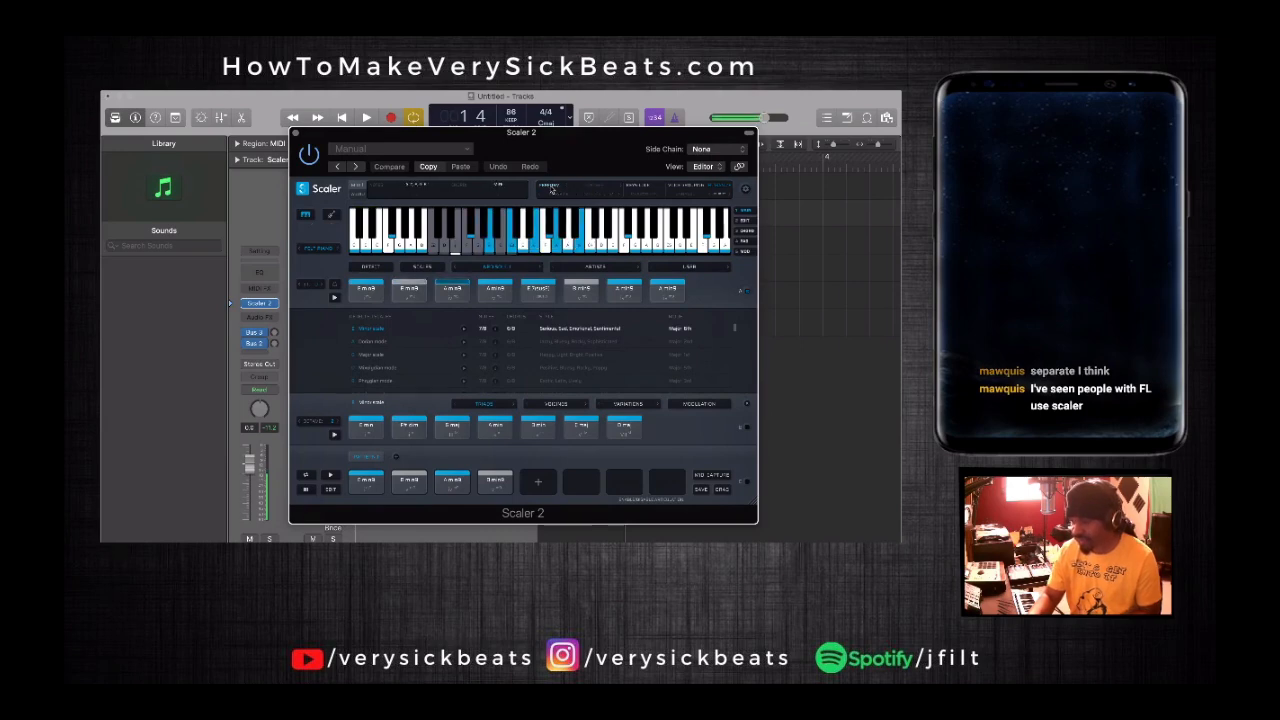
left_click_drag(557, 142, 503, 137)
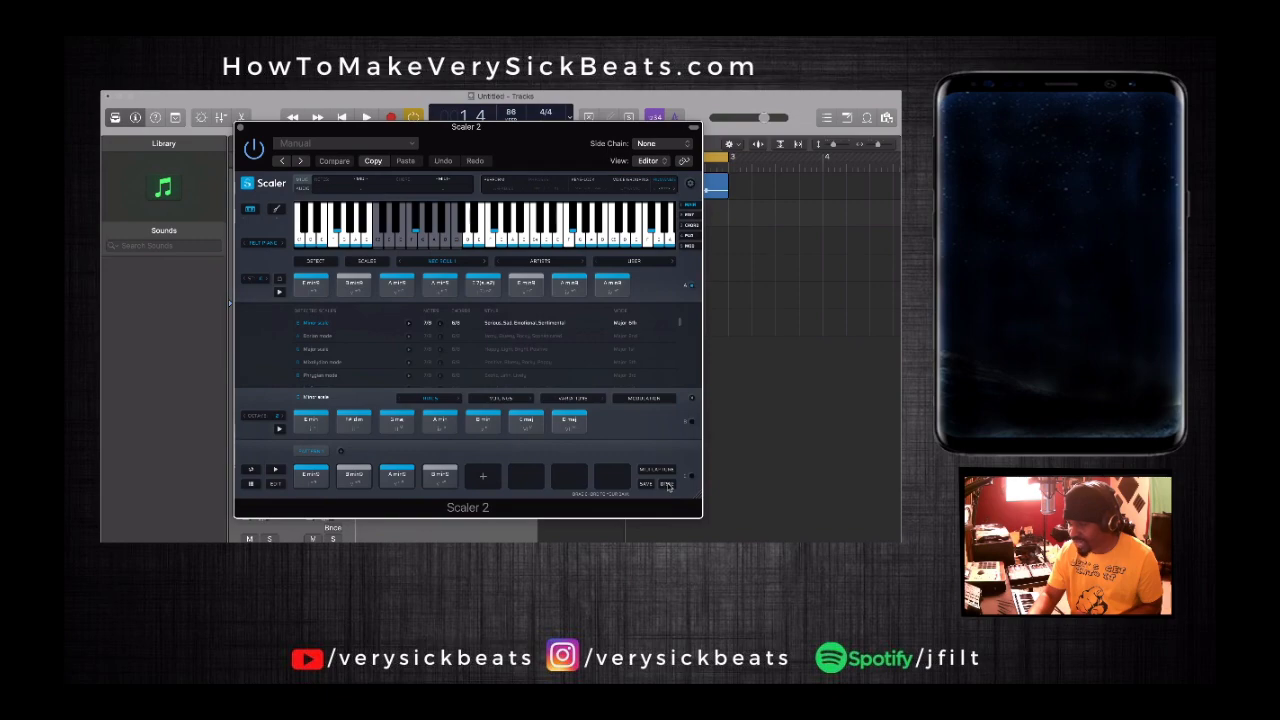
left_click_drag(552, 138, 330, 147)
left_click_drag(466, 496, 550, 243)
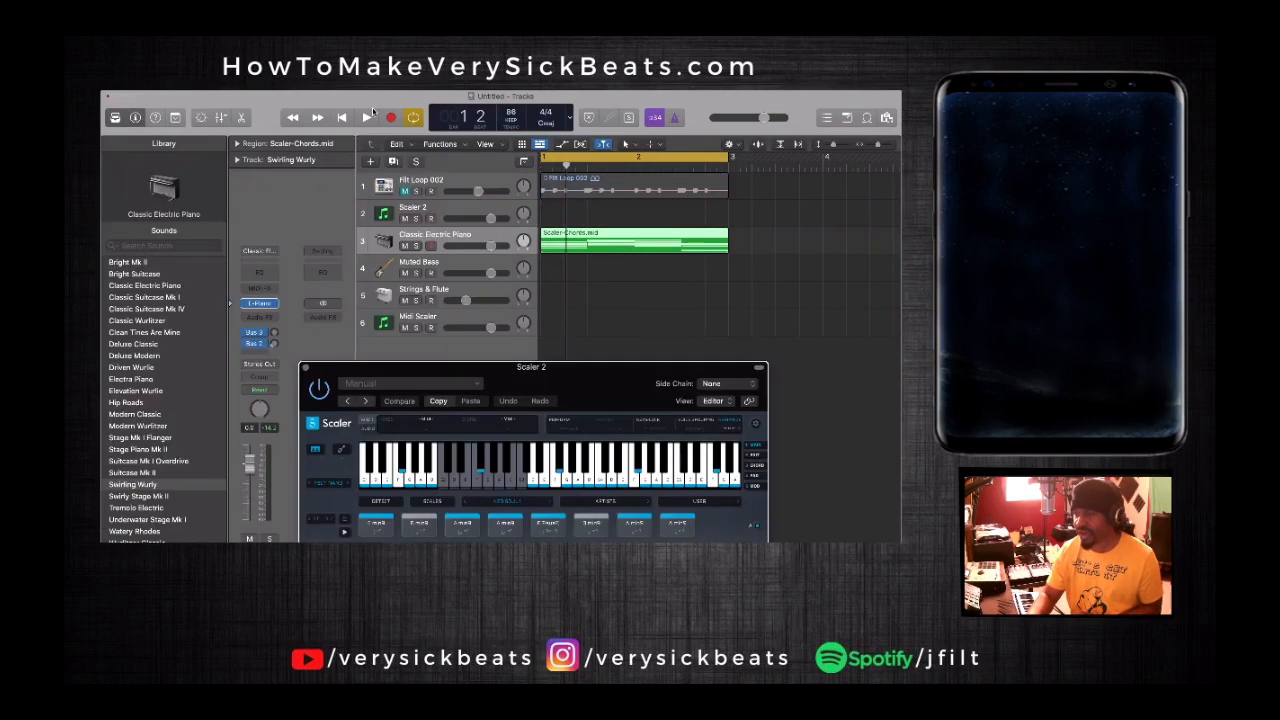
- Play the imported chord region with the Classic Electric Piano, and bring the Scaler 2 window back into full view
left_click(366, 118)
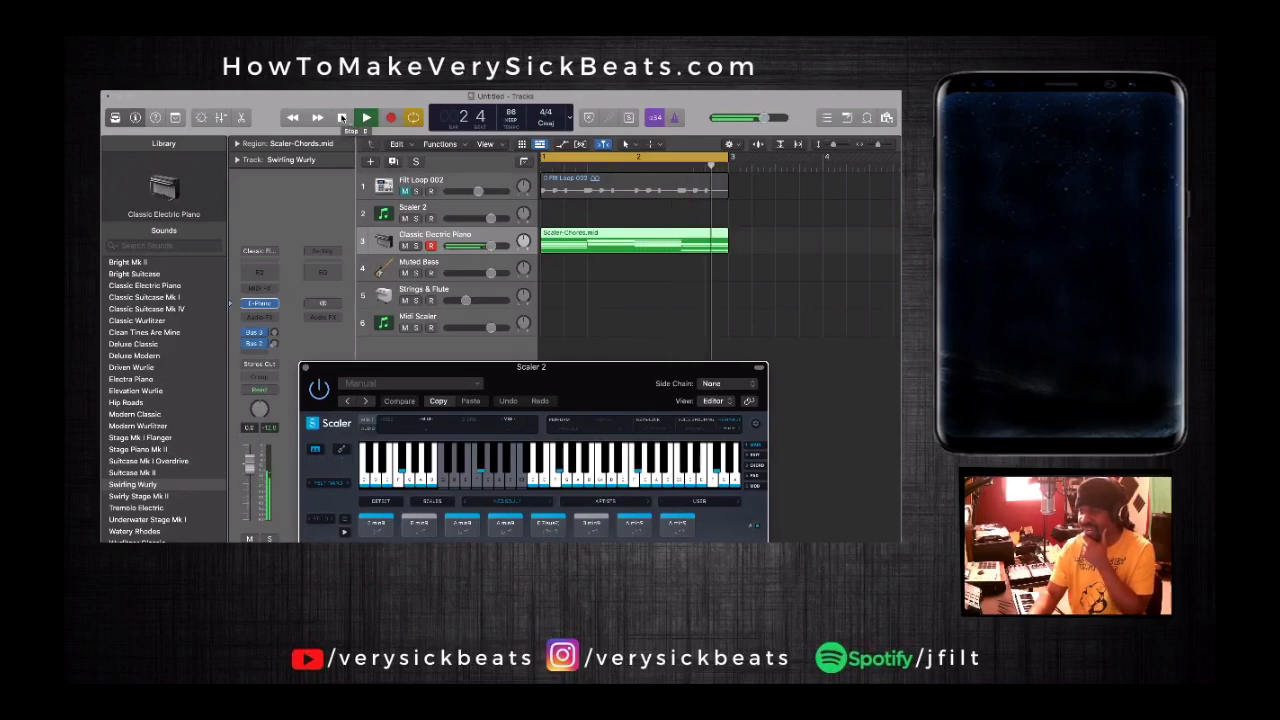
left_click(341, 118)
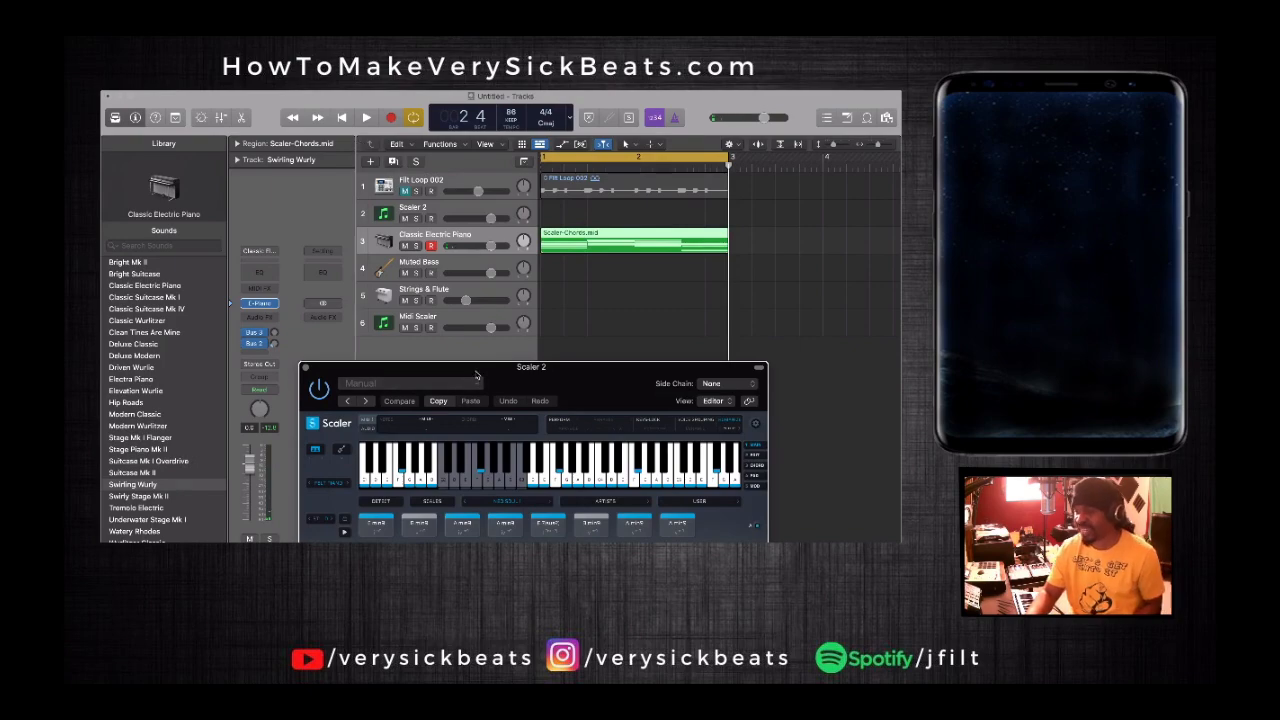
left_click_drag(472, 371, 329, 137)
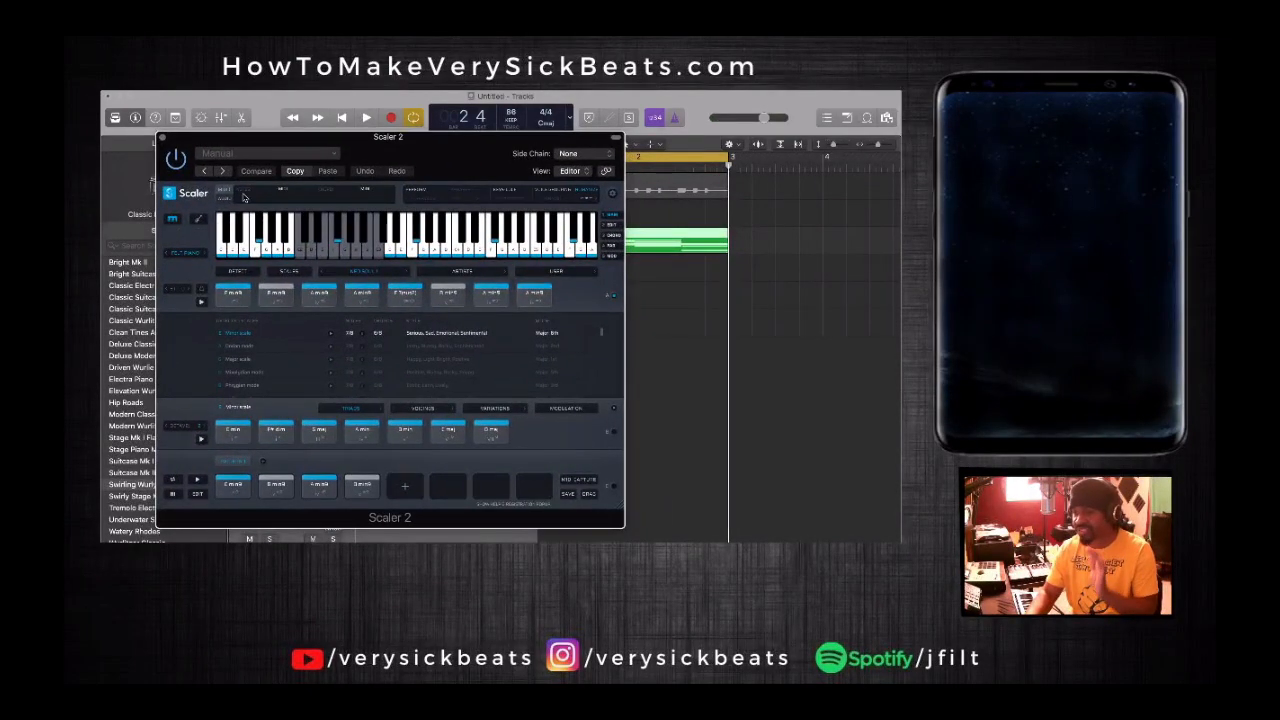
left_click_drag(433, 144, 446, 150)
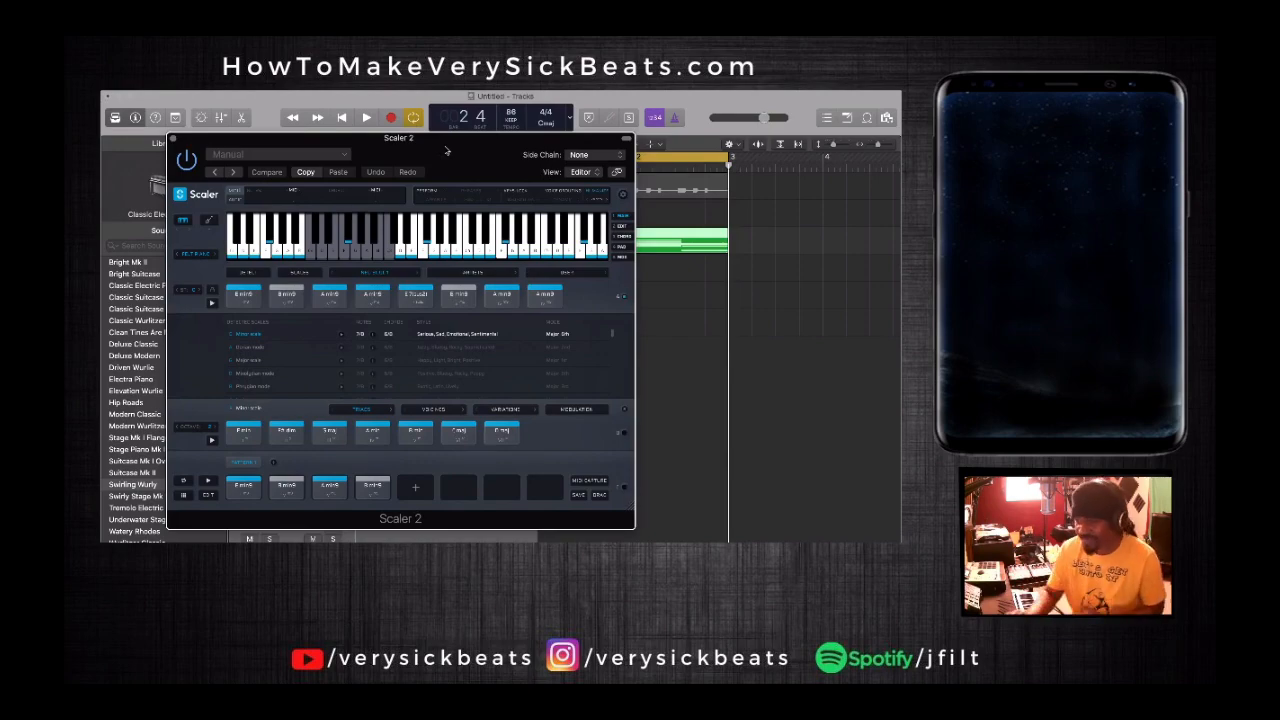
left_click_drag(447, 151, 471, 148)
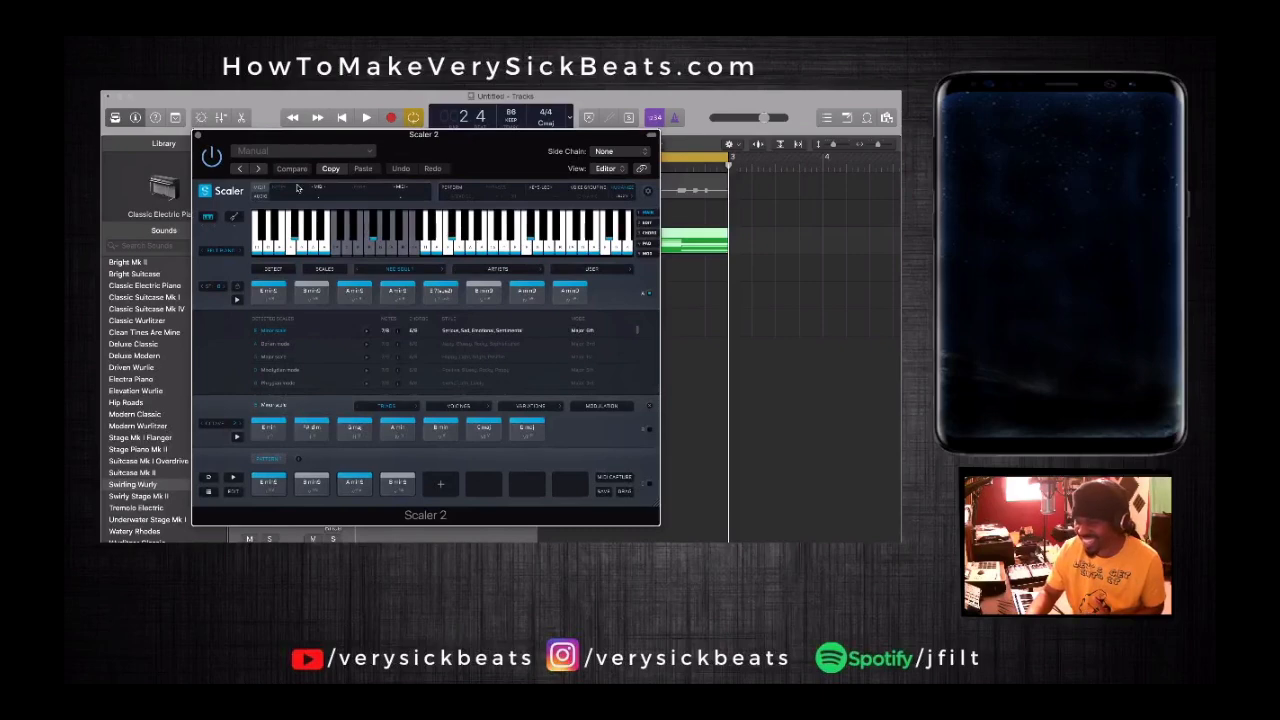
- Audition several of Scaler's bass sounds, from Chorus Bass and FM Bass to Tight Bass
left_click(224, 252)
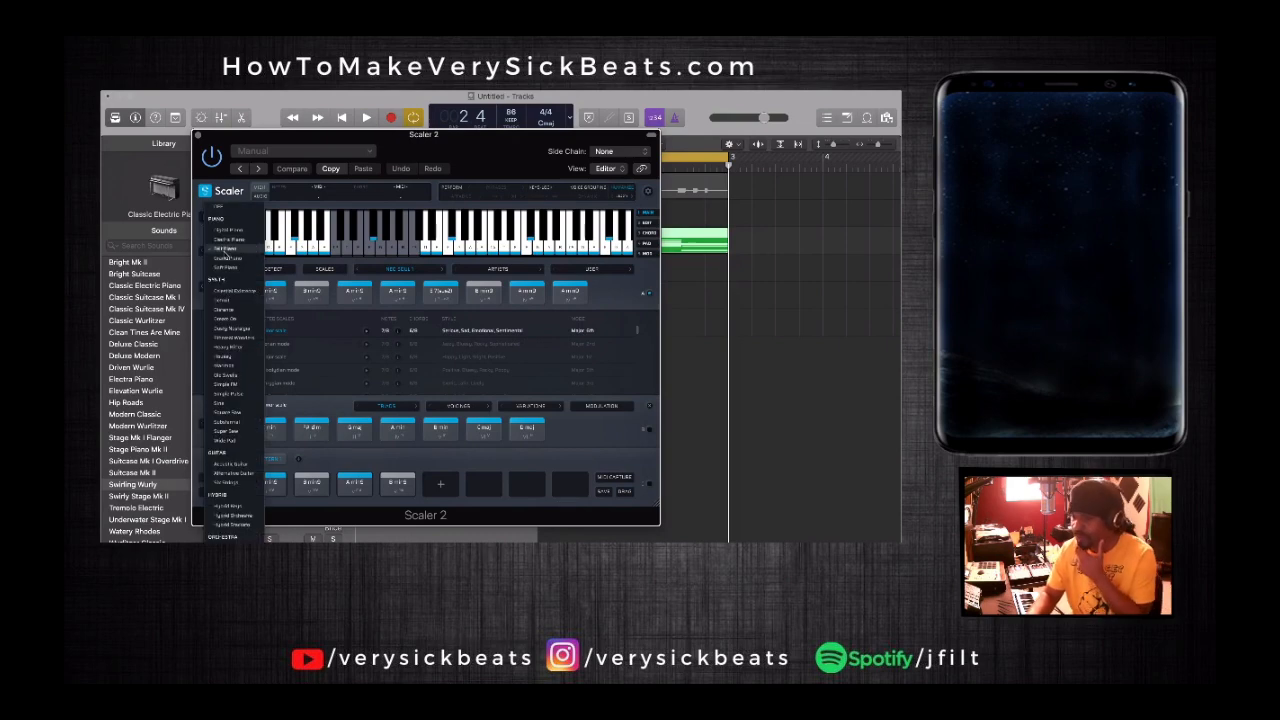
scroll(234, 472, "down", 3)
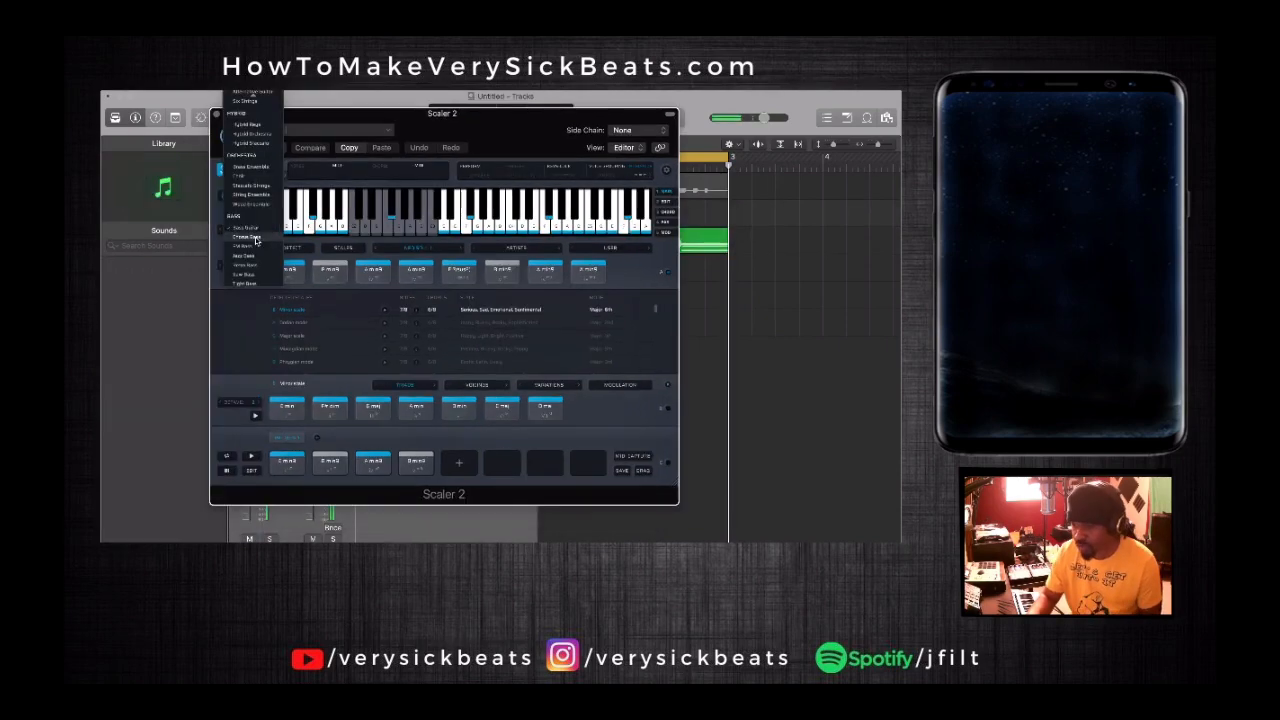
left_click(256, 240)
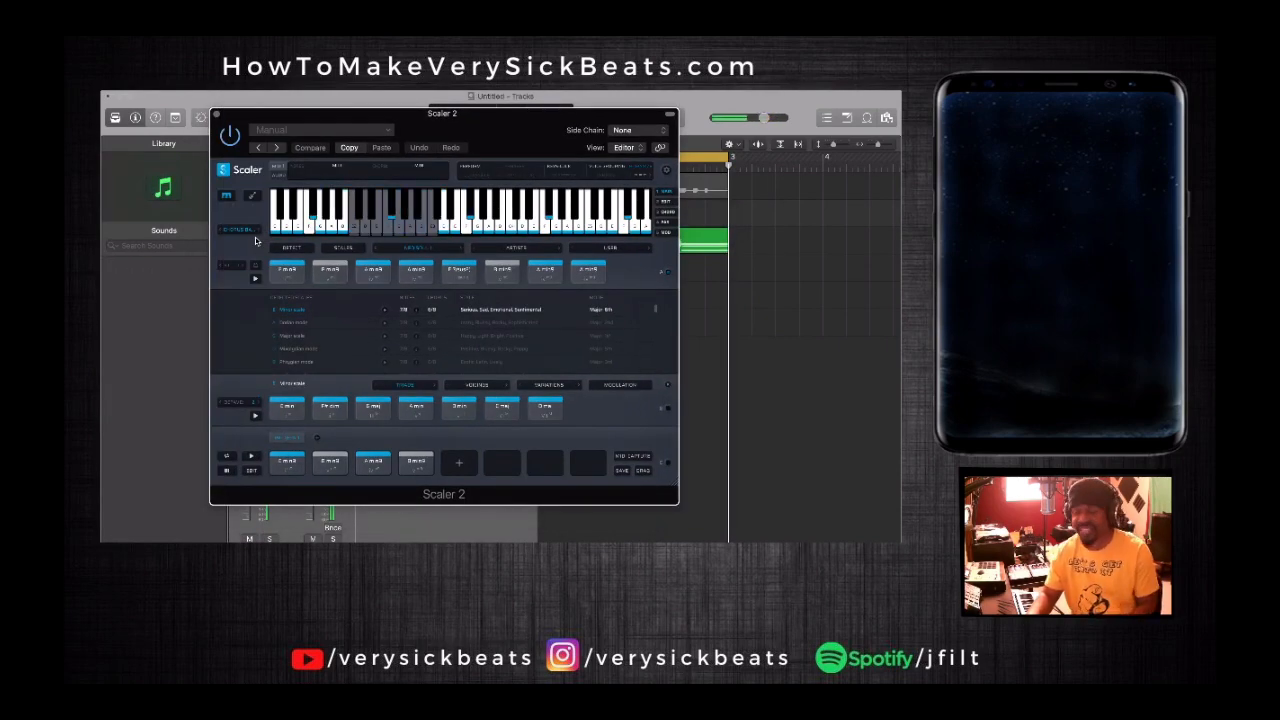
left_click(250, 238)
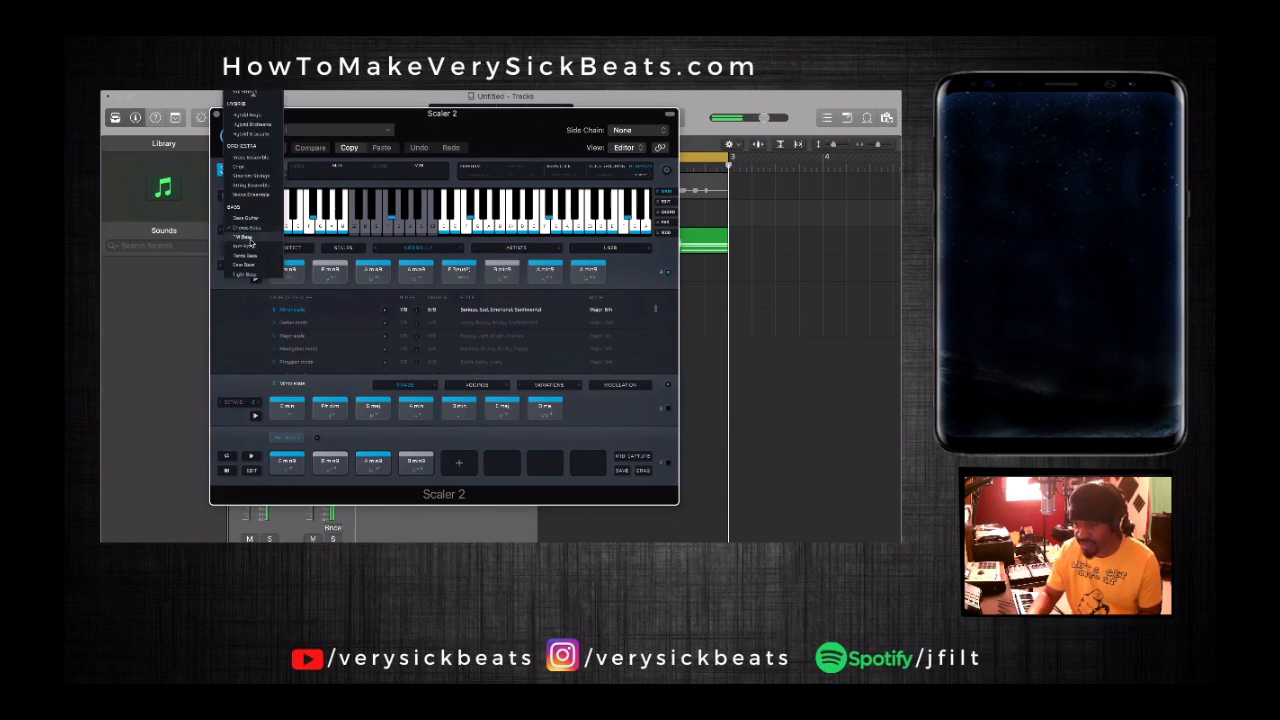
left_click(251, 240)
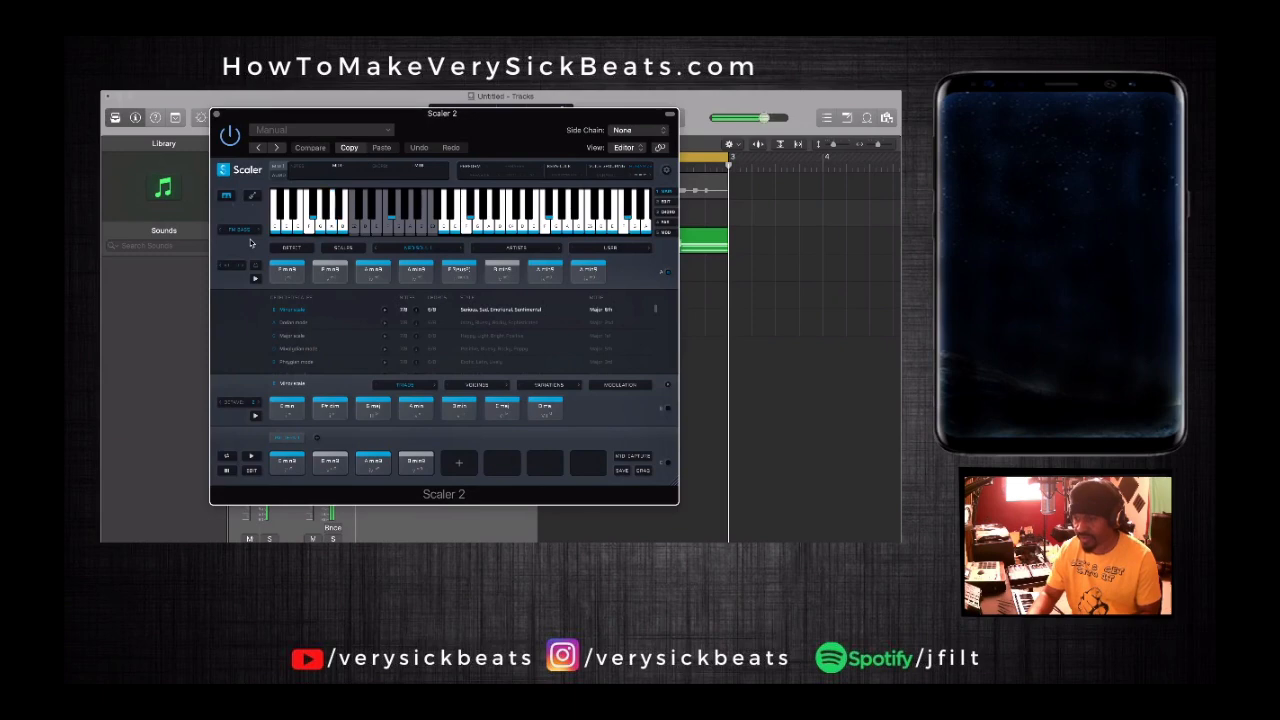
left_click(243, 233)
left_click(253, 256)
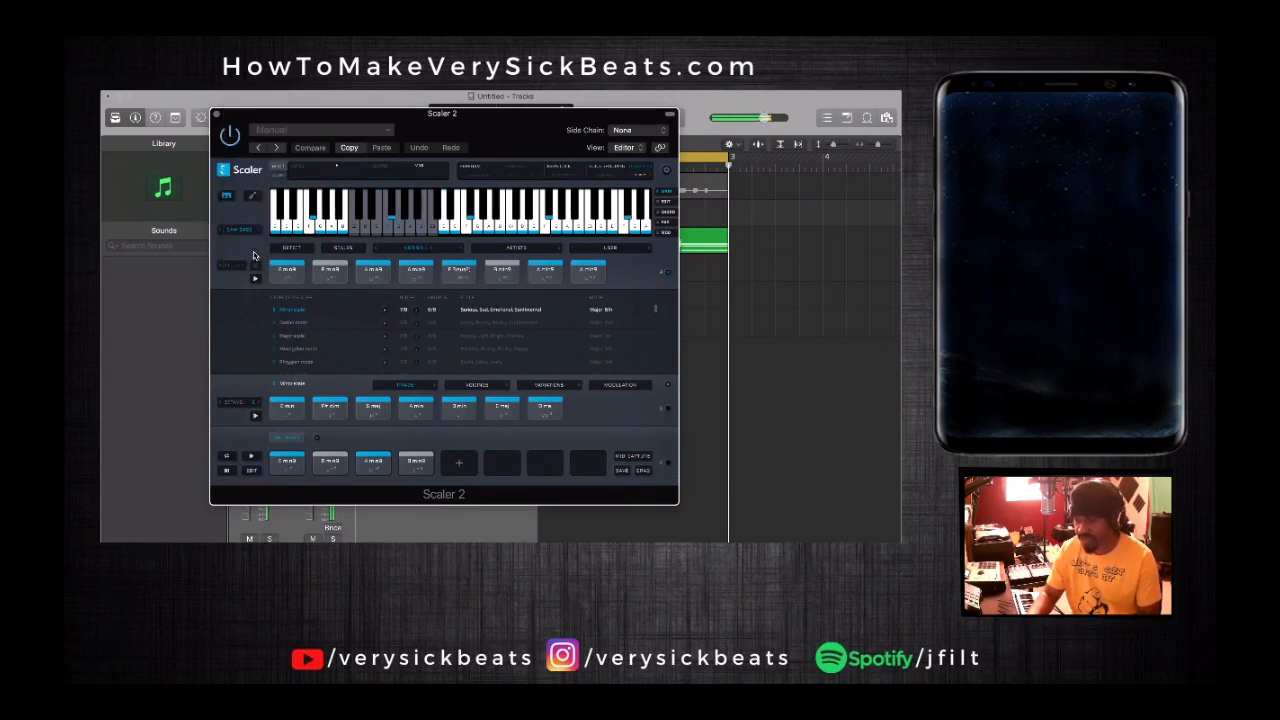
left_click(244, 233)
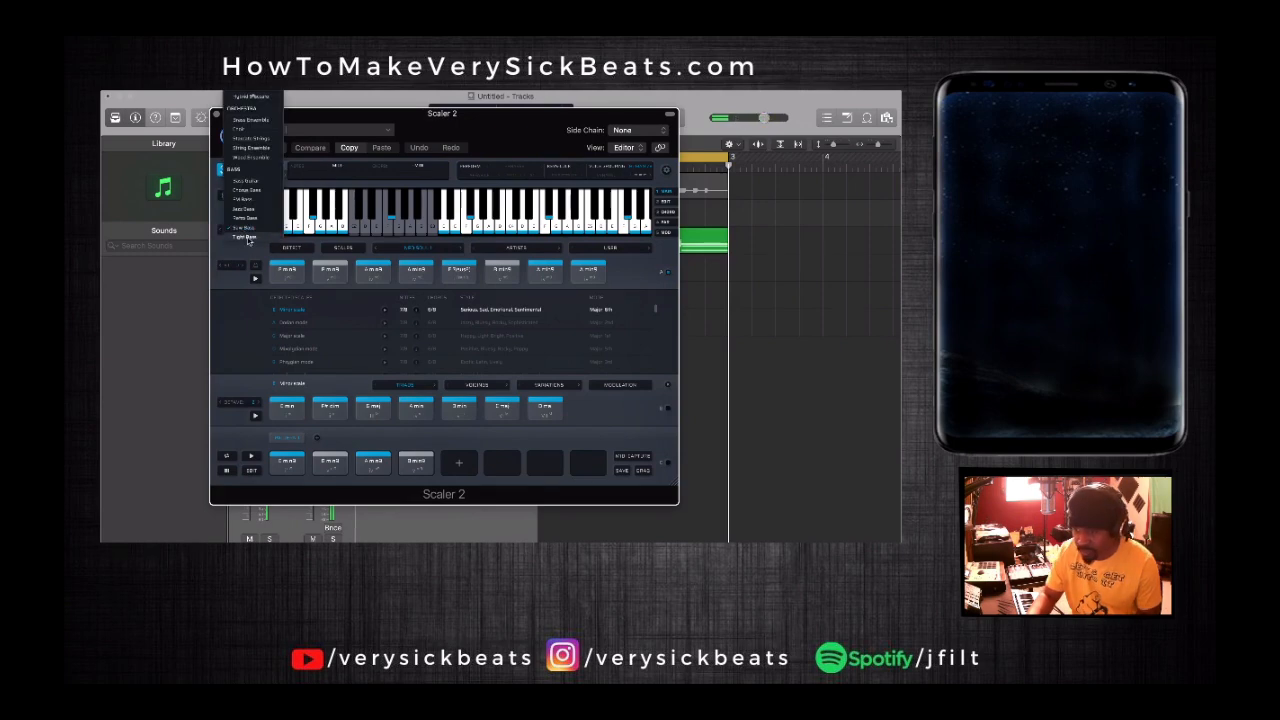
left_click(248, 239)
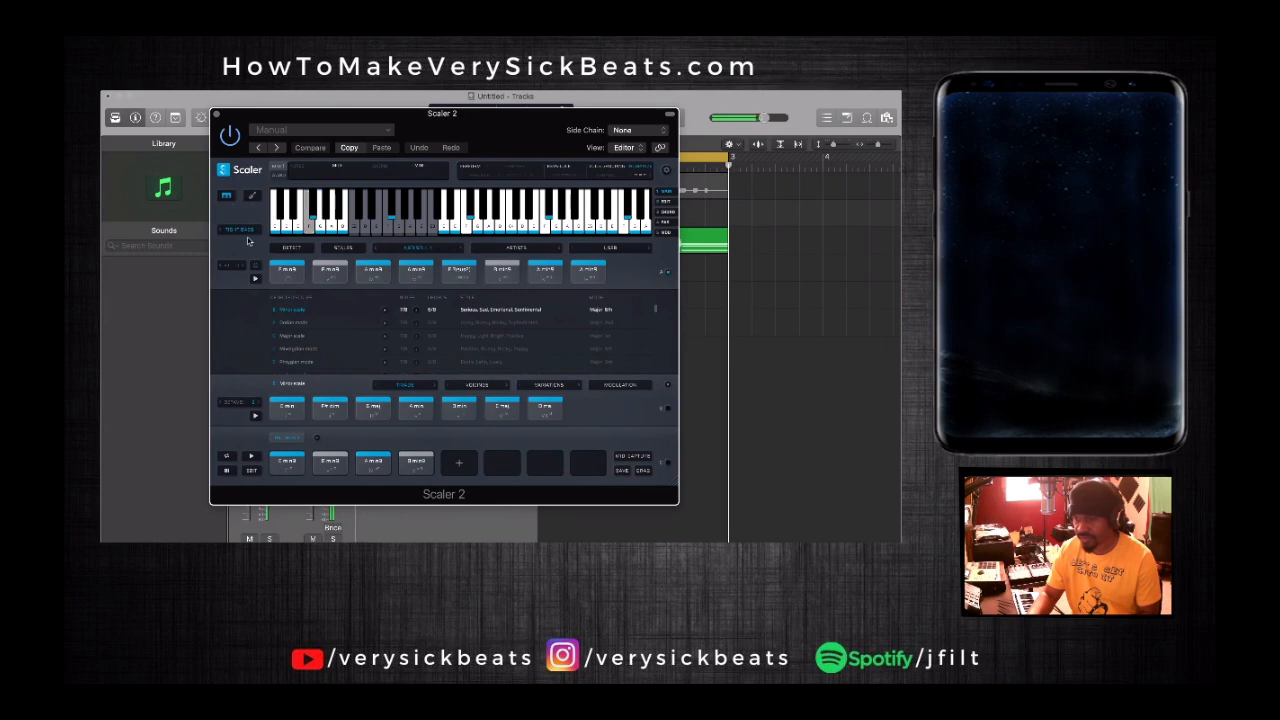
- Set Scaler's internal sound to Retro Bass
left_click(241, 228)
left_click(239, 233)
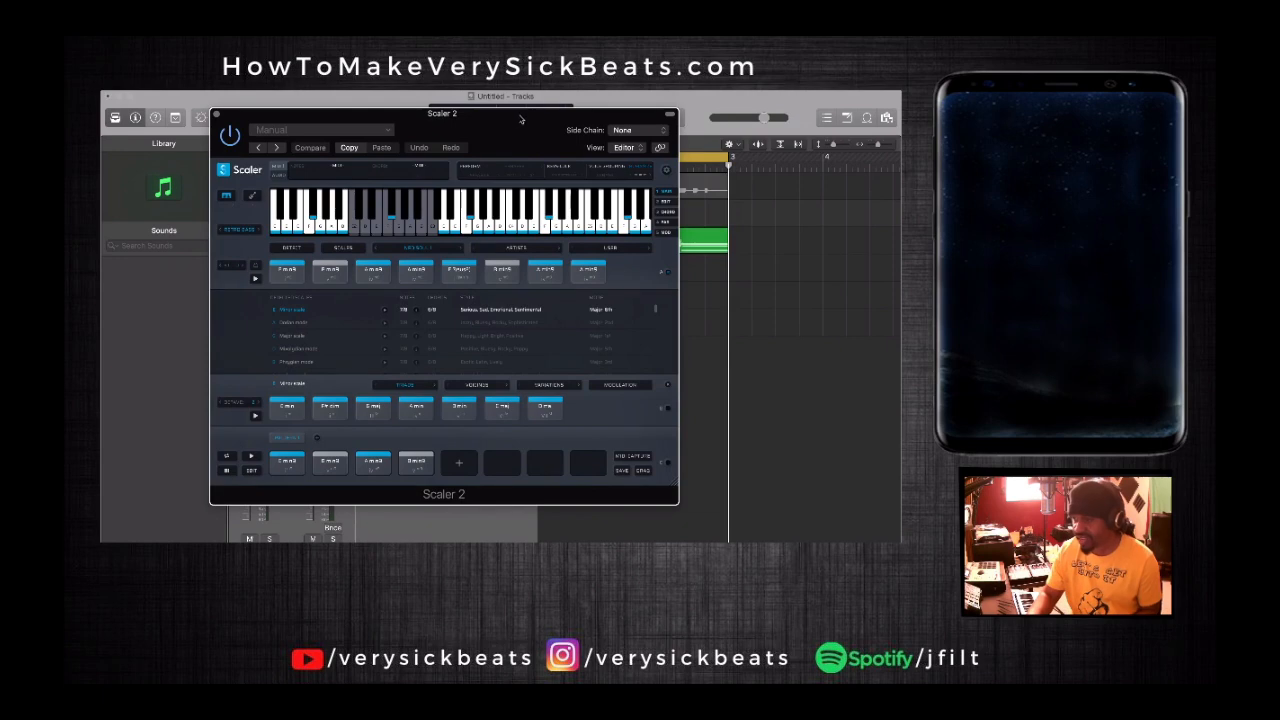
left_click_drag(511, 121, 520, 147)
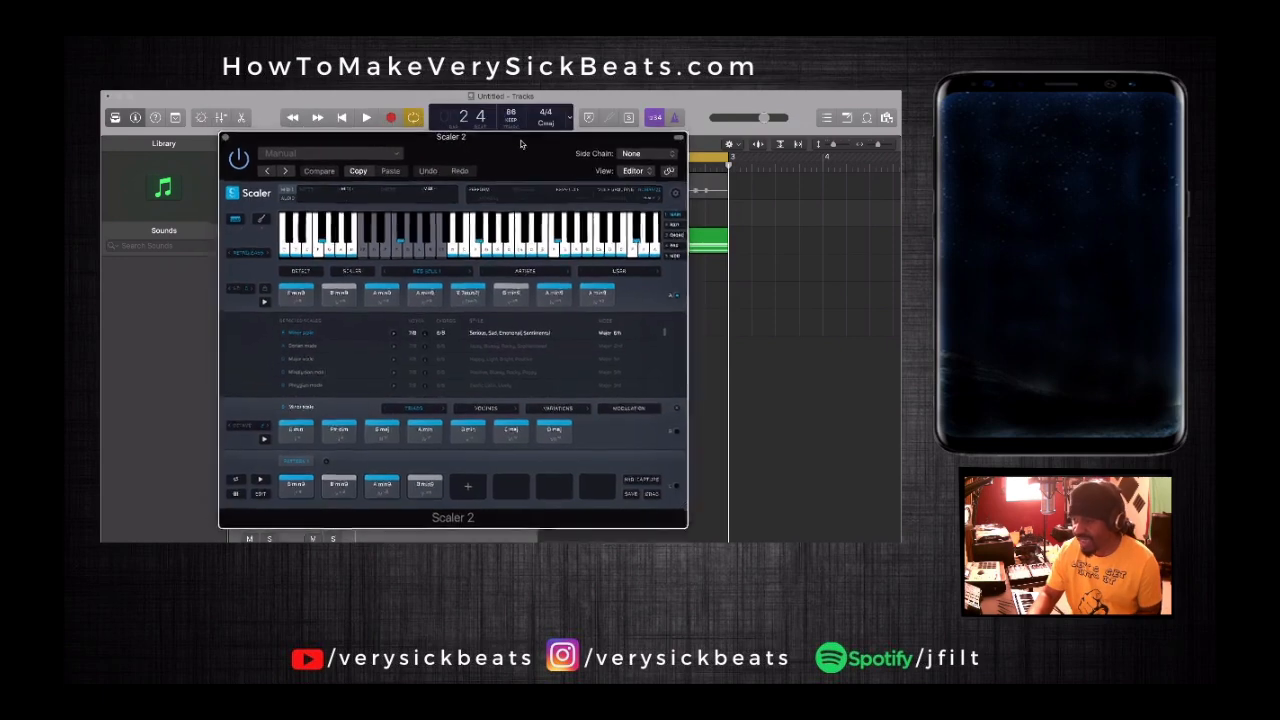
- Turn Perform mode on, set its expression type to Bass, and audition a chord from the Neo Soul 1 set
left_click(484, 194)
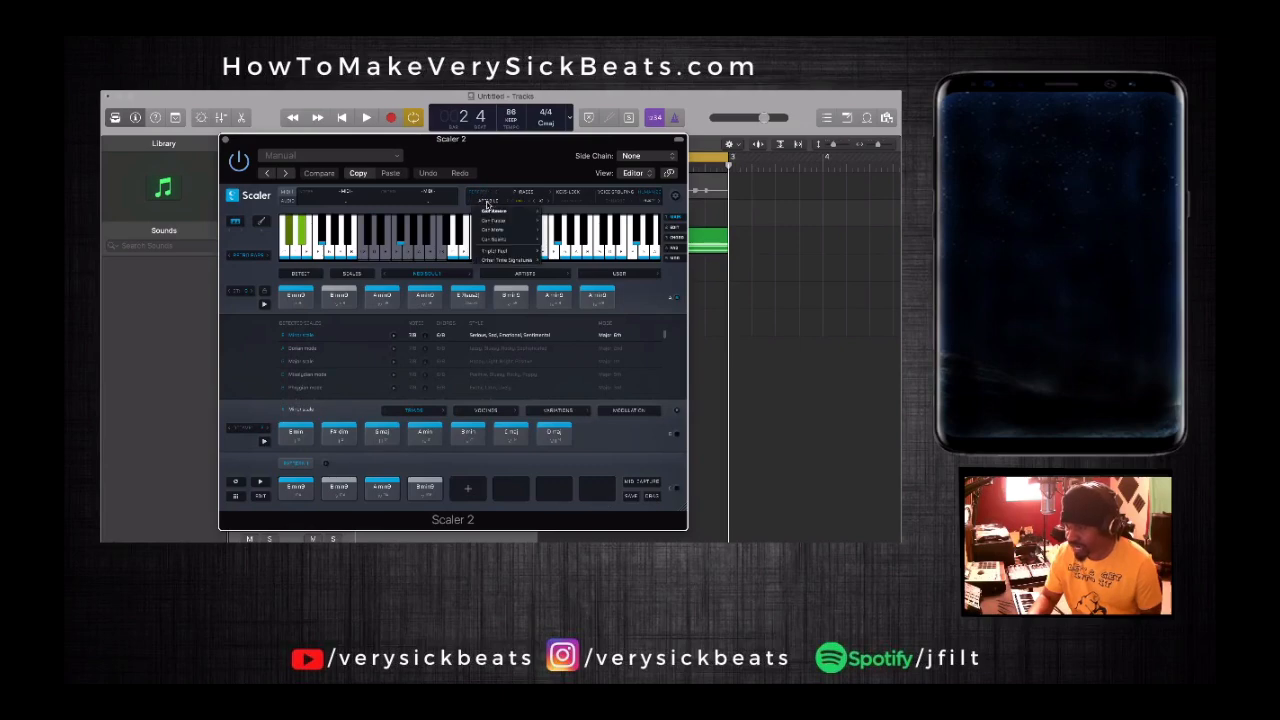
left_click(481, 193)
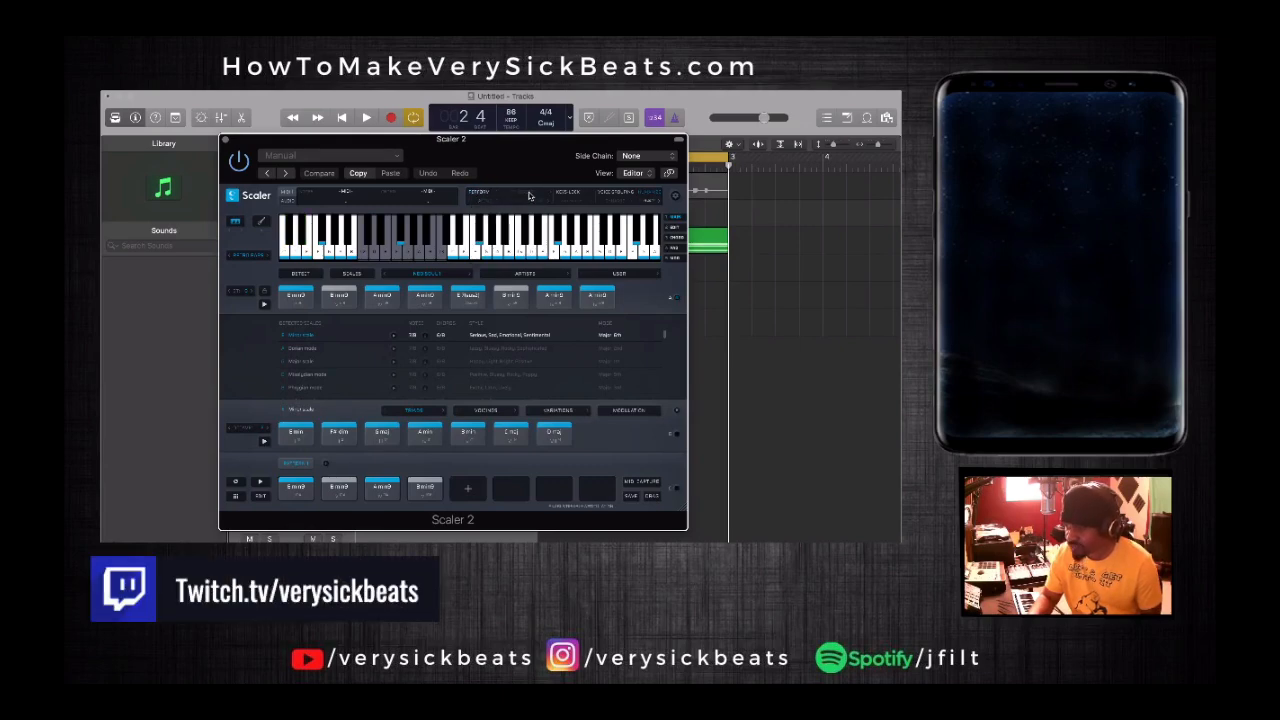
left_click(482, 193)
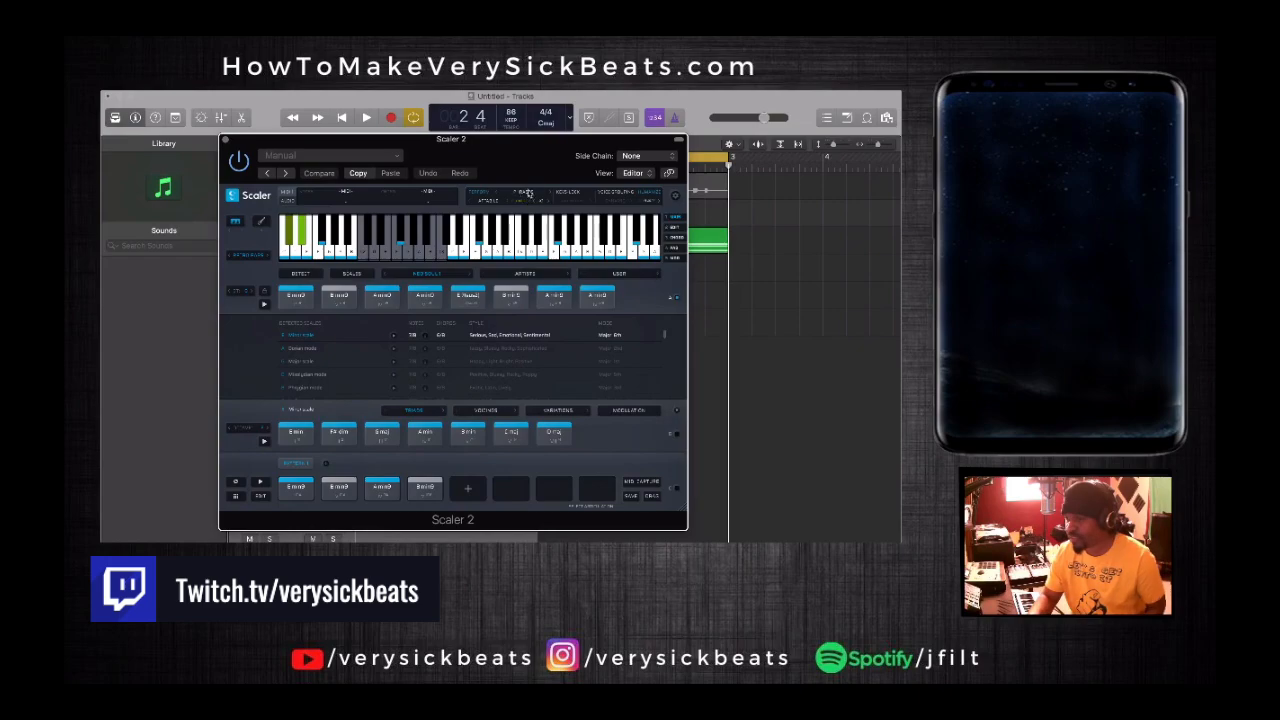
left_click(515, 195)
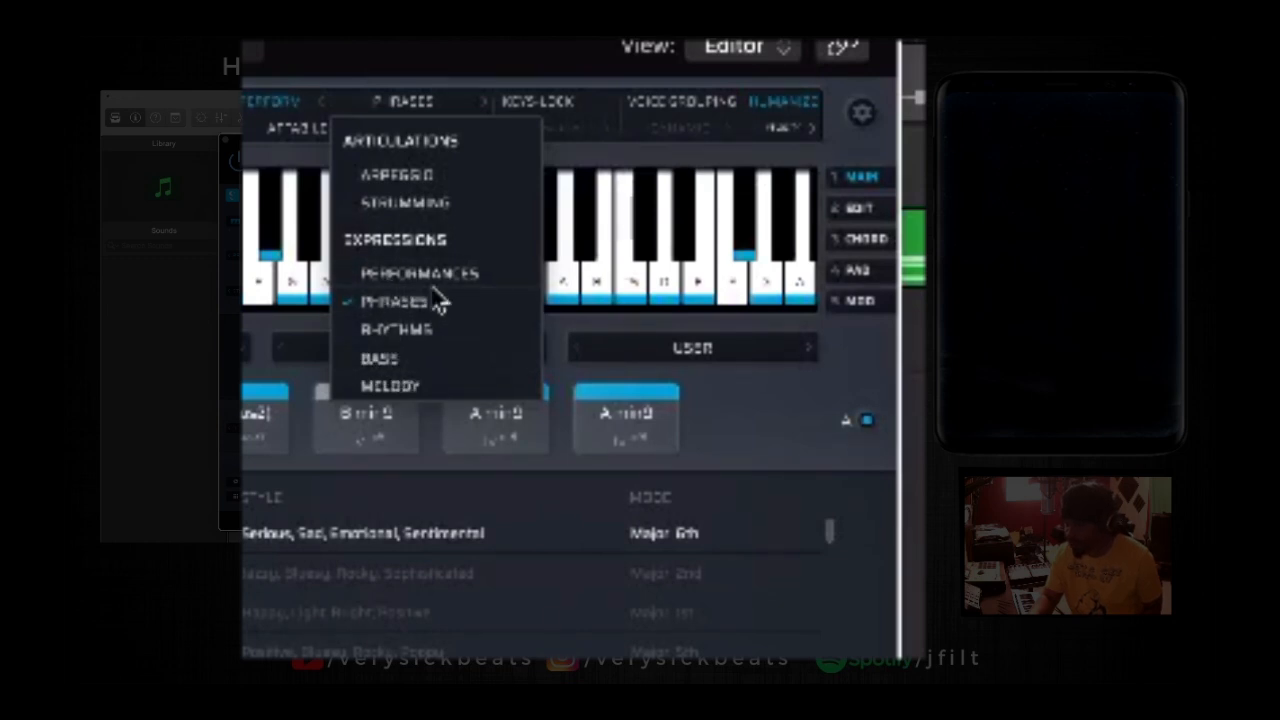
left_click(394, 365)
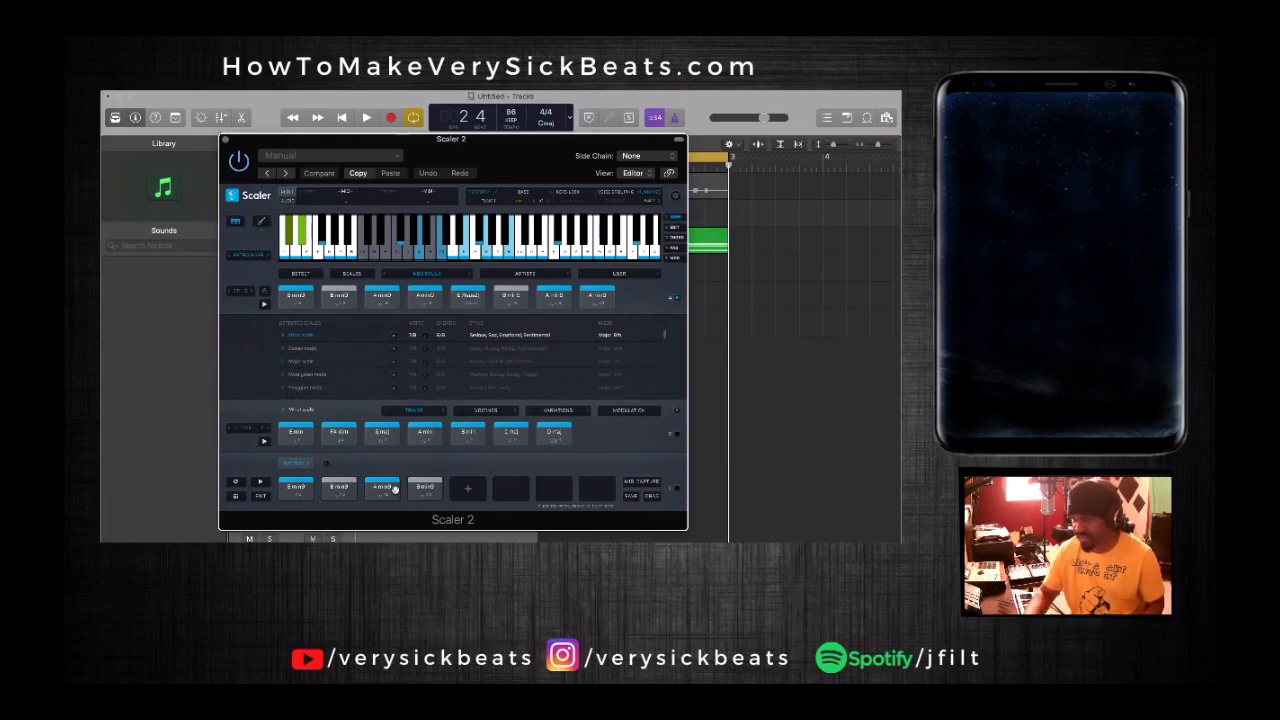
left_click(472, 304)
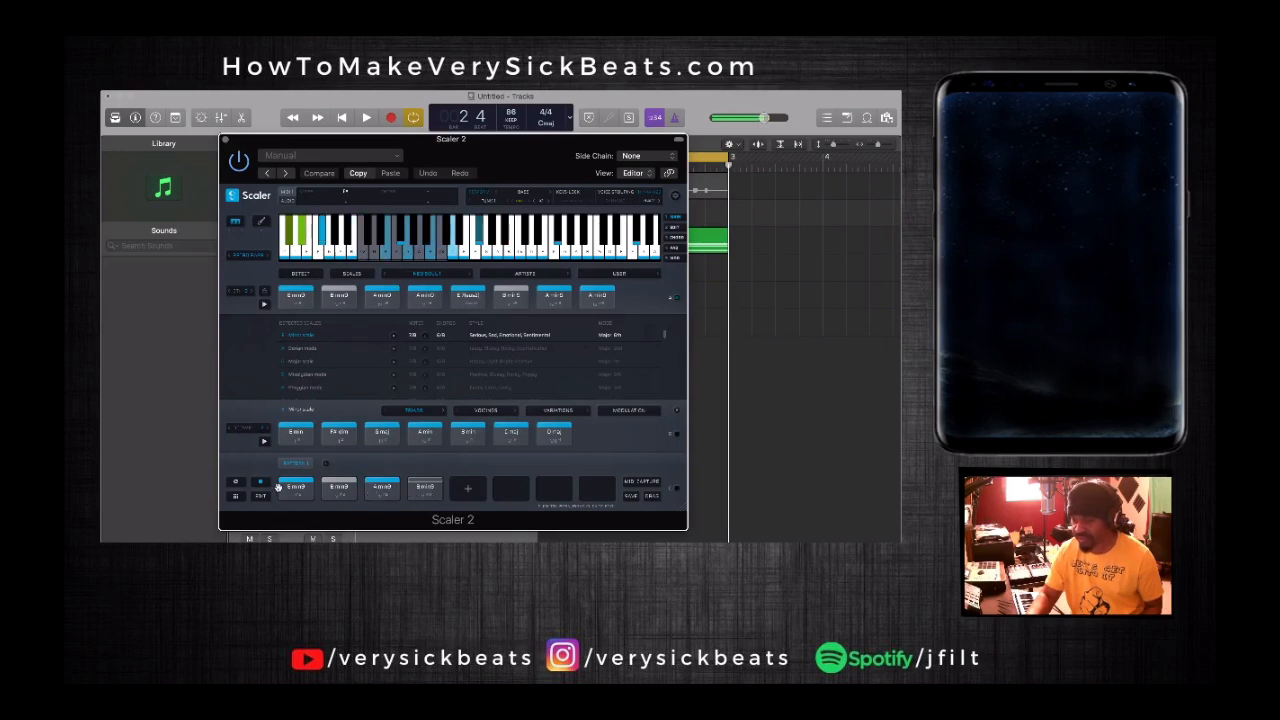
- Browse the bass pattern categories, choose House 5, and try it on the Pattern 1 progression at different playback speeds
left_click(489, 205)
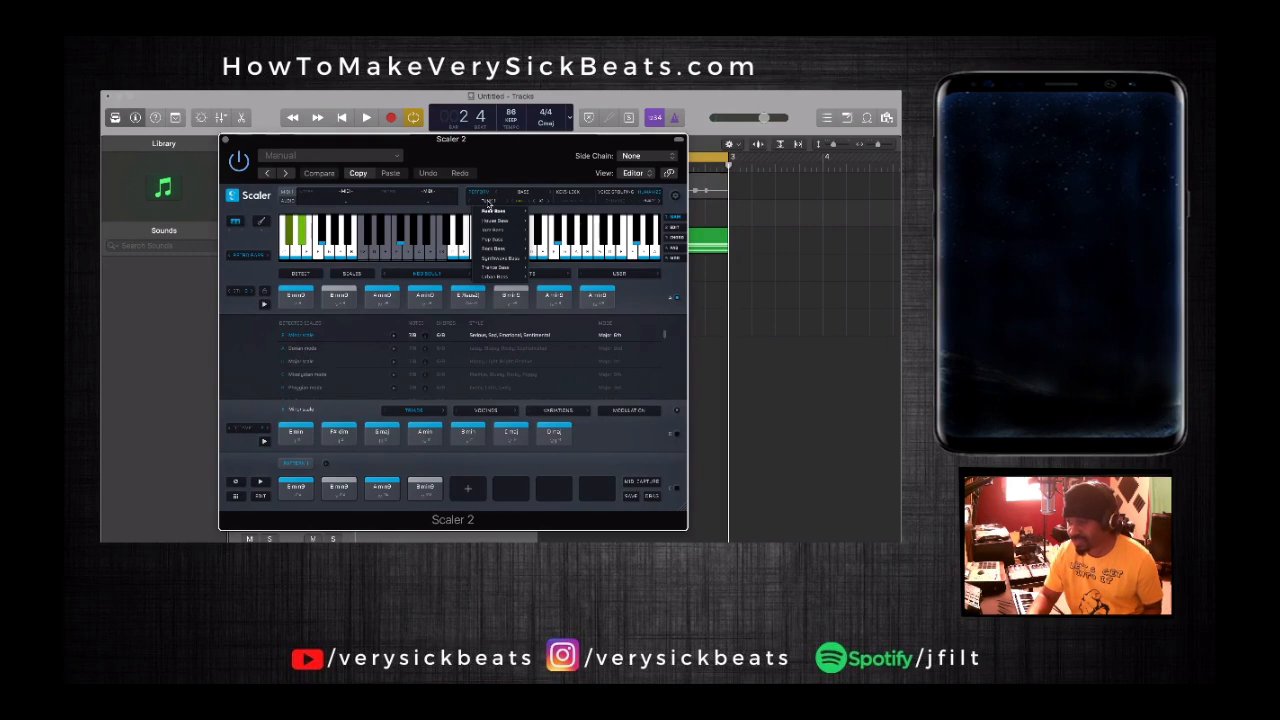
mouse_move(491, 213)
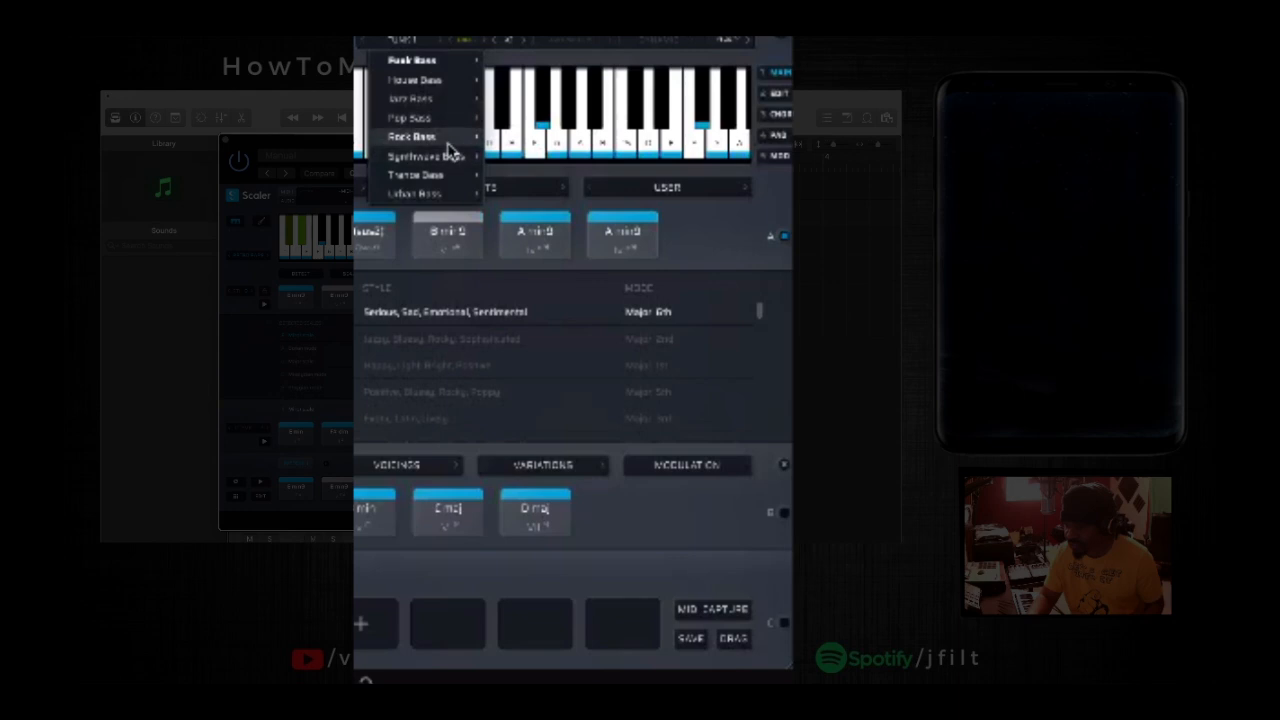
mouse_move(453, 177)
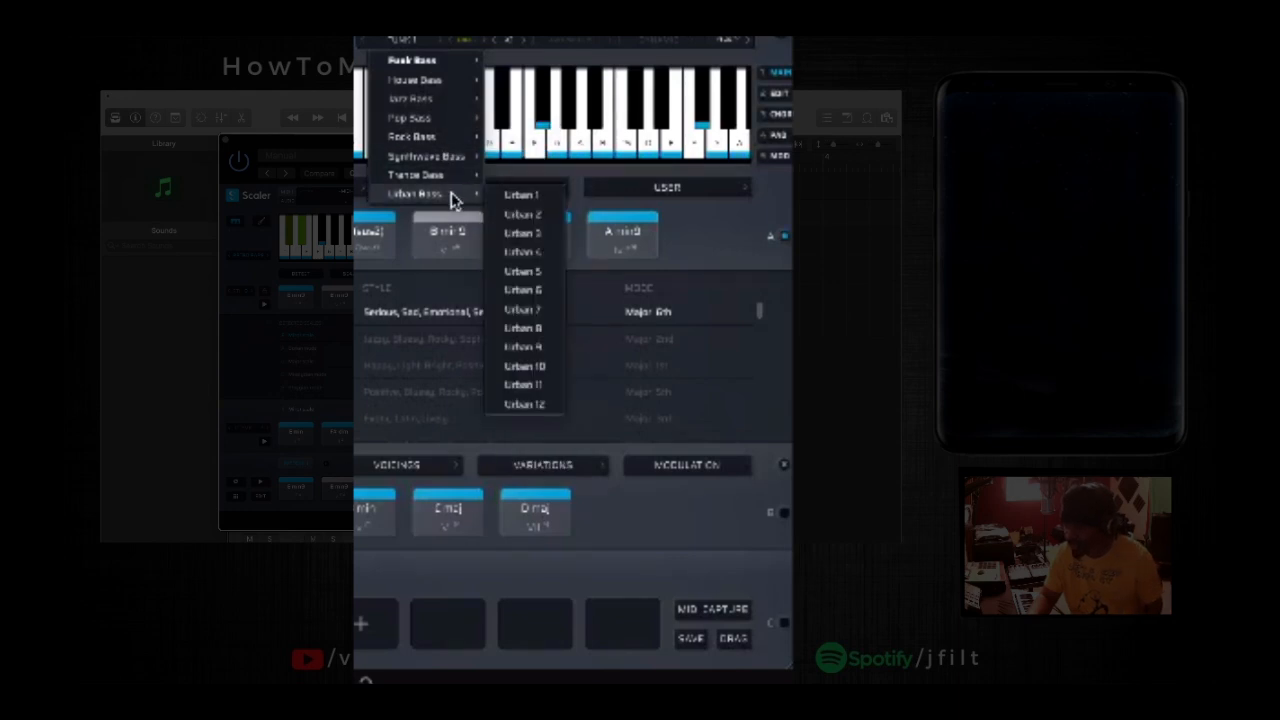
mouse_move(440, 78)
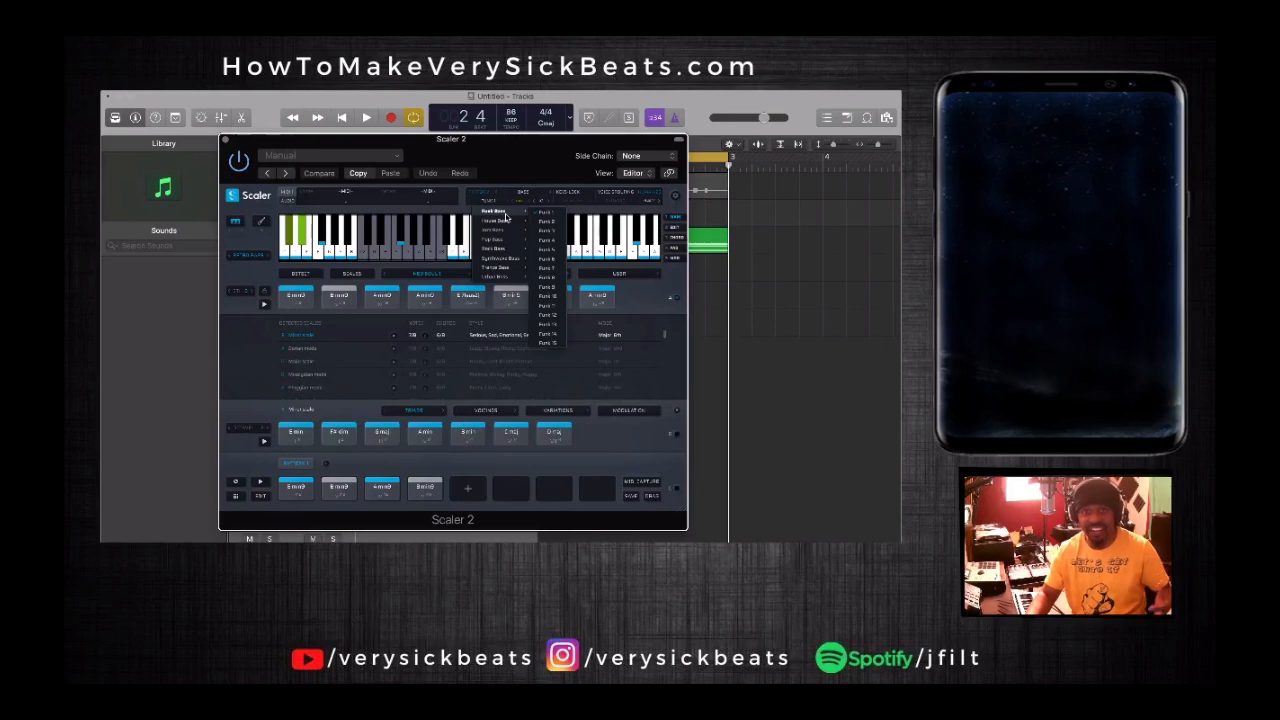
mouse_move(500, 221)
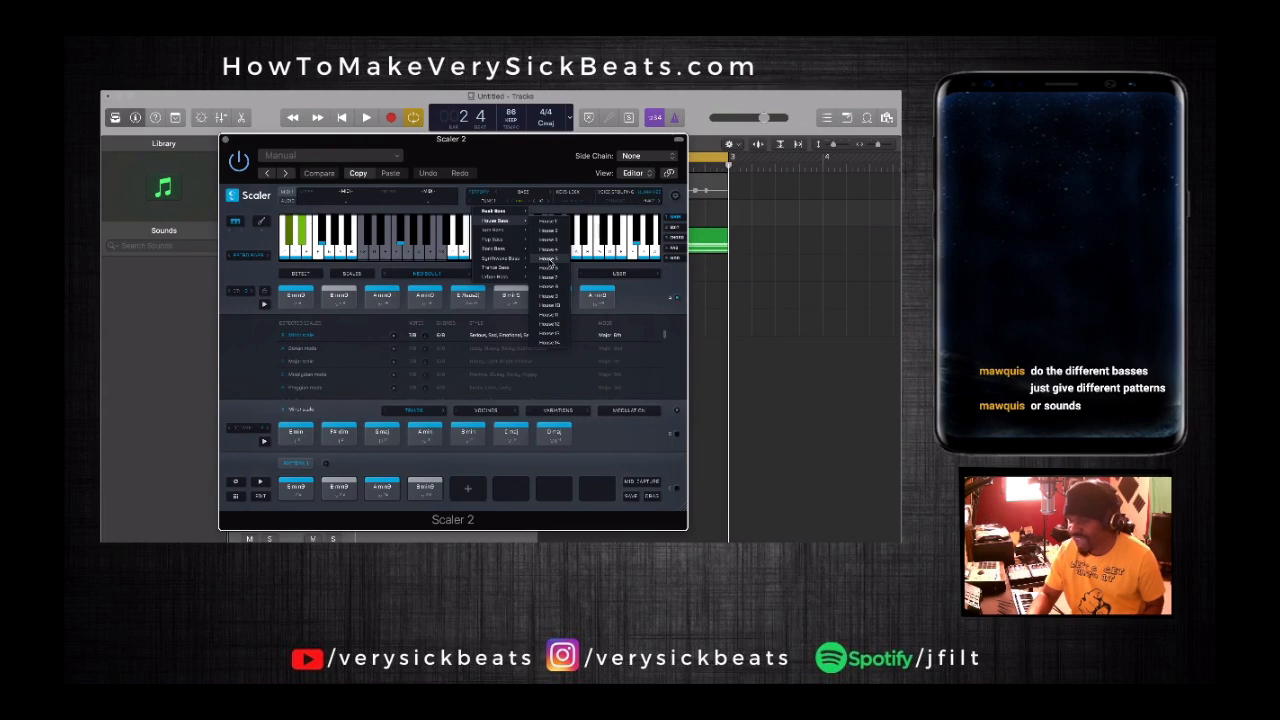
left_click(549, 261)
left_click(259, 482)
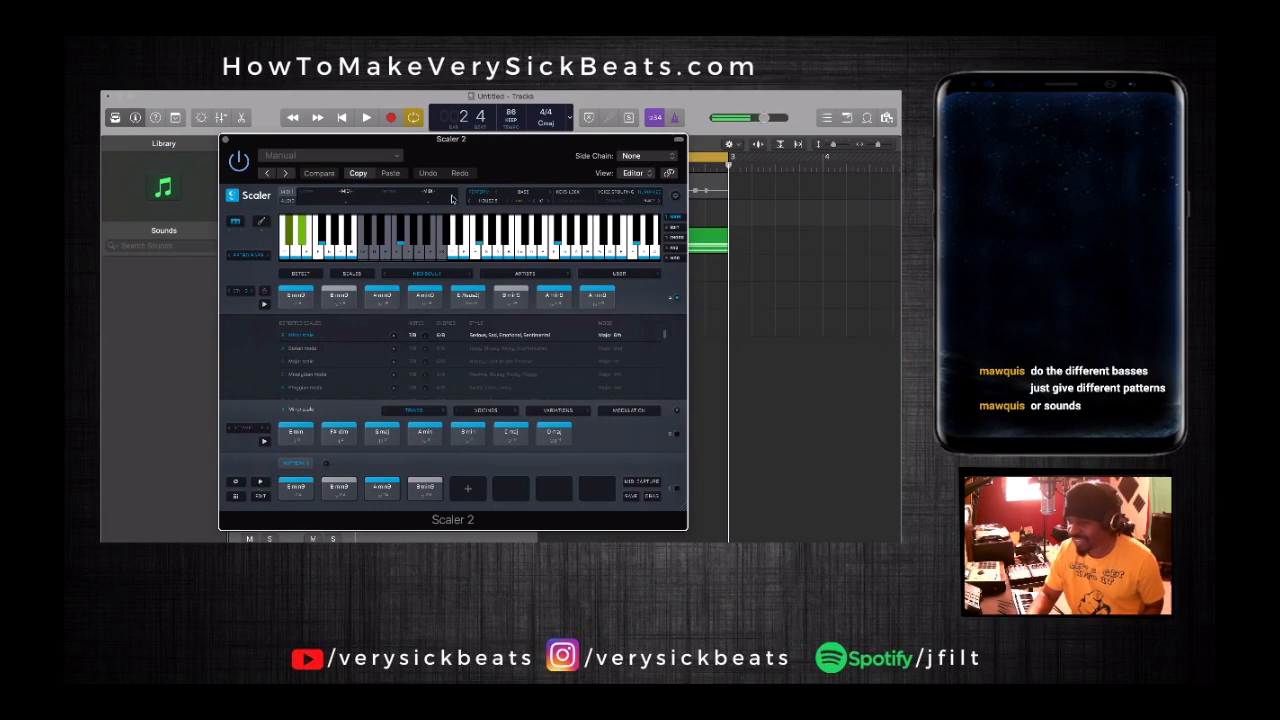
left_click(542, 203)
left_click(555, 231)
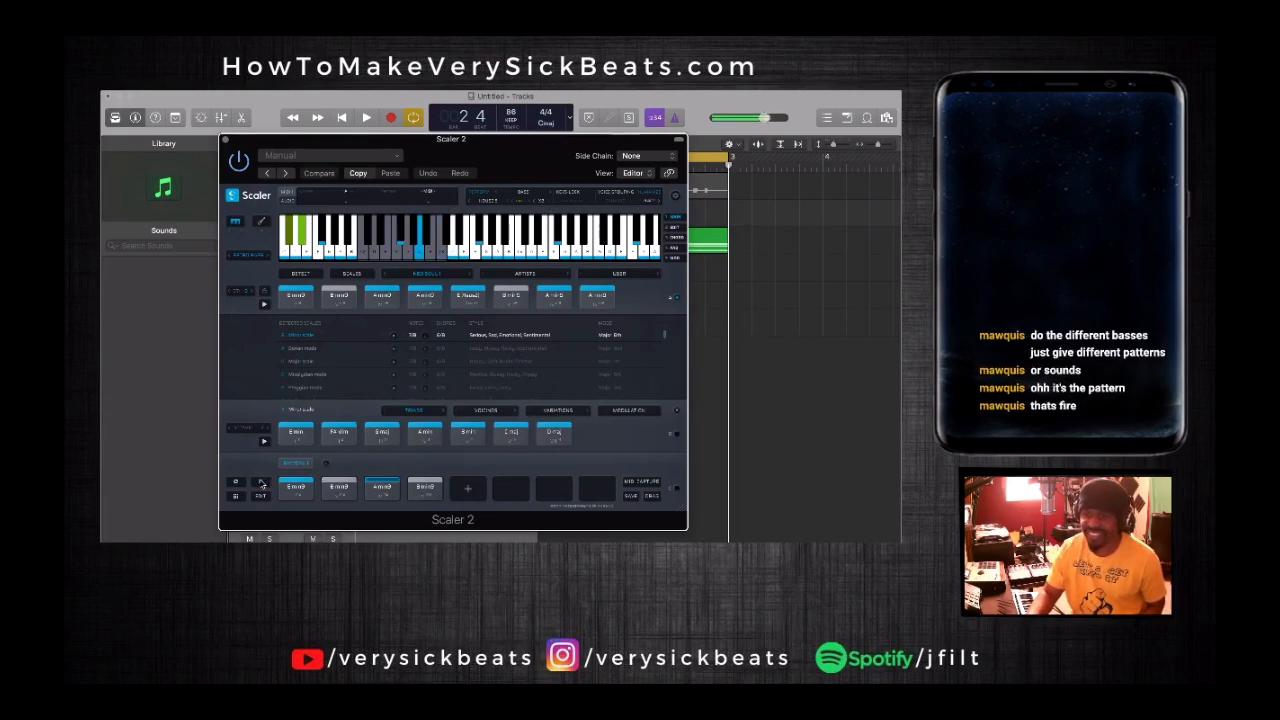
- Switch the bass performance to a Pop Bass pattern and play the Pattern 1 progression with it
left_click(524, 191)
mouse_move(494, 240)
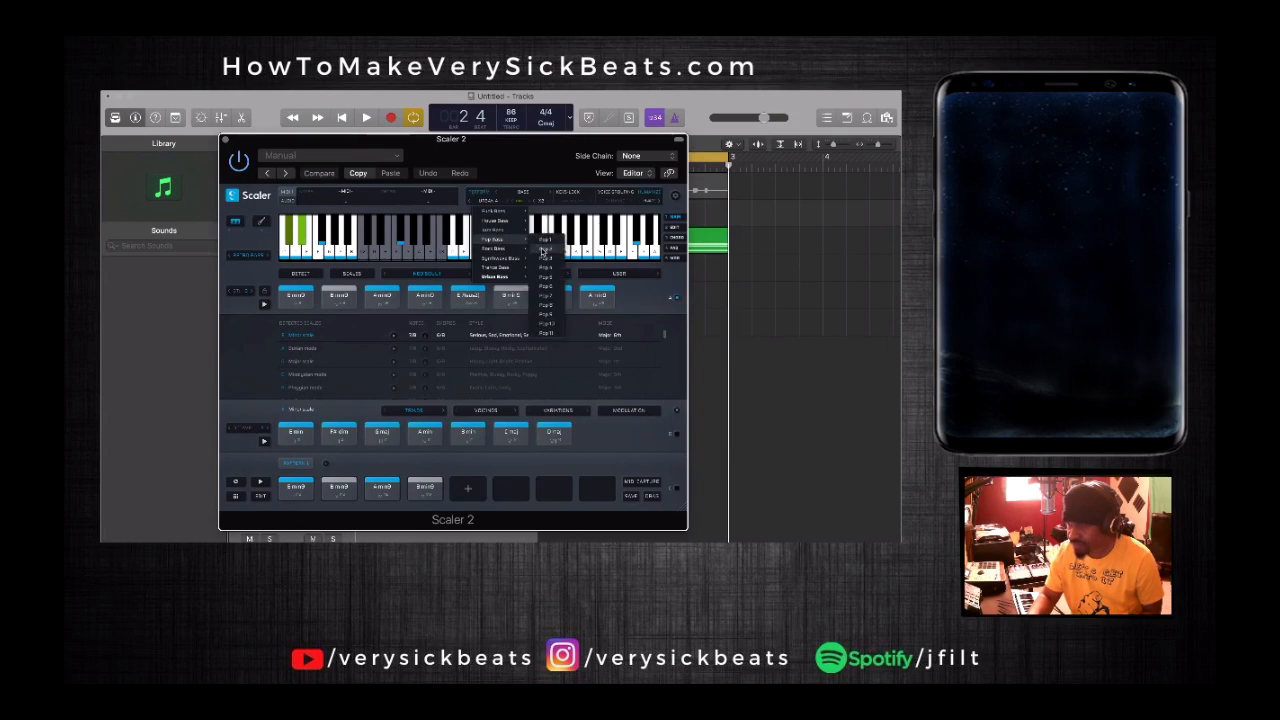
left_click(545, 240)
left_click(261, 483)
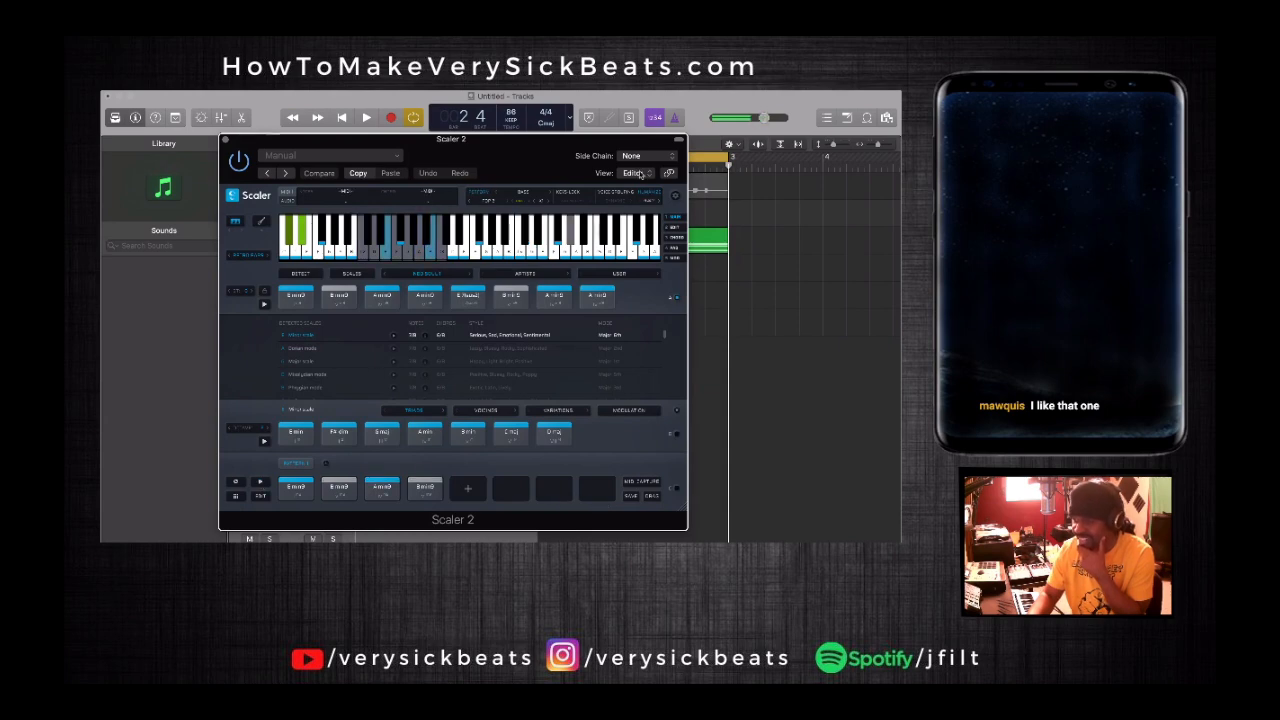
- Compare two playback speeds for the Pop Bass pattern by ear while playing the Pattern 1 progression
left_click(541, 204)
left_click(550, 212)
left_click(260, 483)
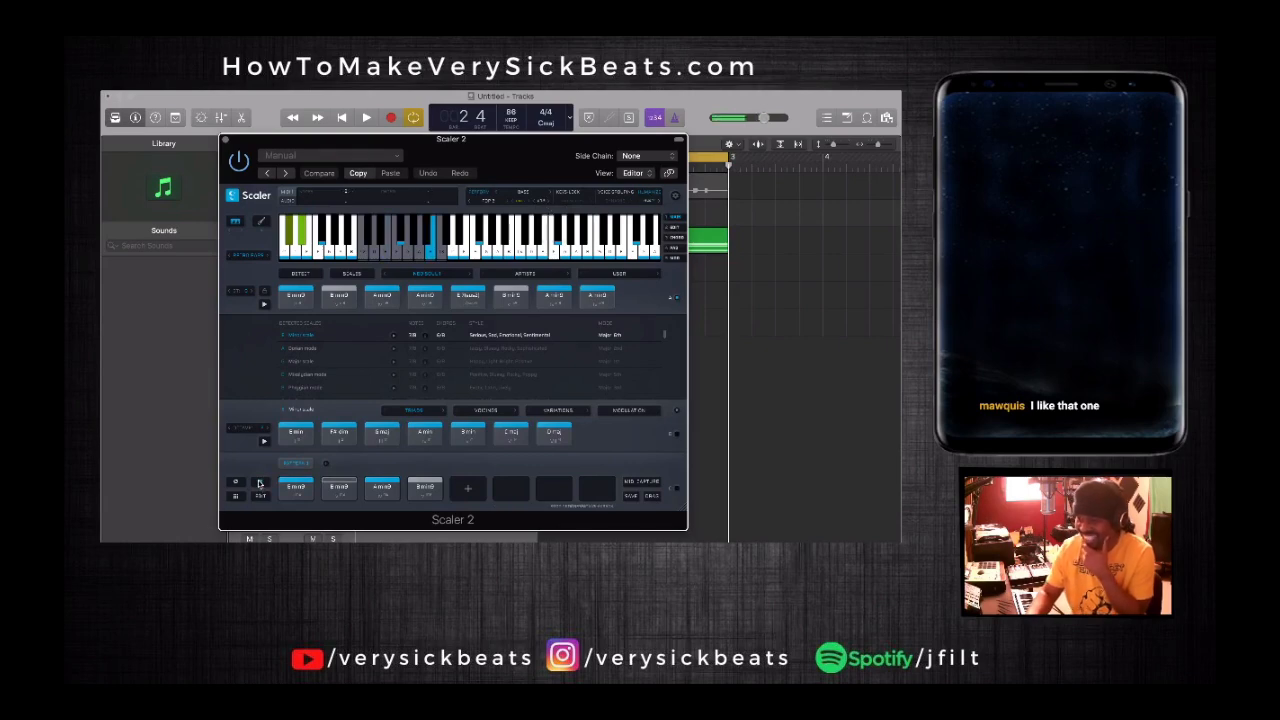
left_click(548, 202)
left_click(551, 235)
left_click(260, 484)
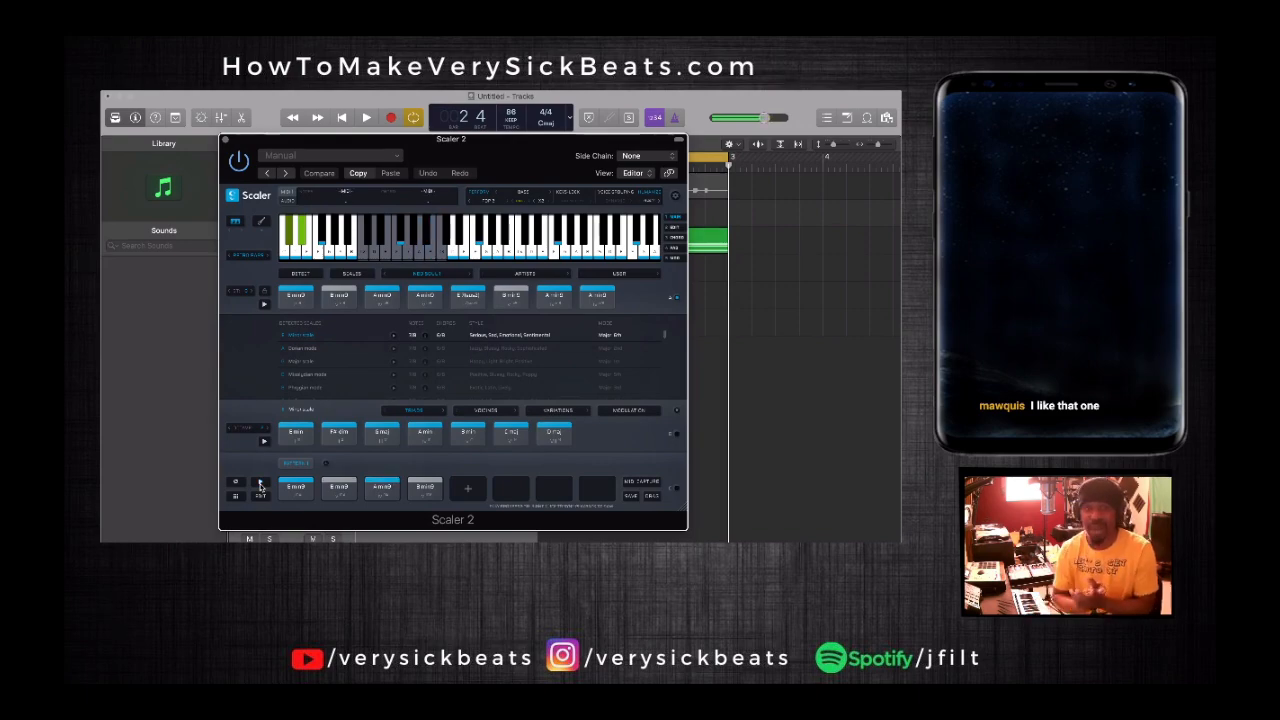
- Place the Scaler 2 bass performance as MIDI on the Muted Bass track at bar 1
left_click_drag(484, 138, 447, 133)
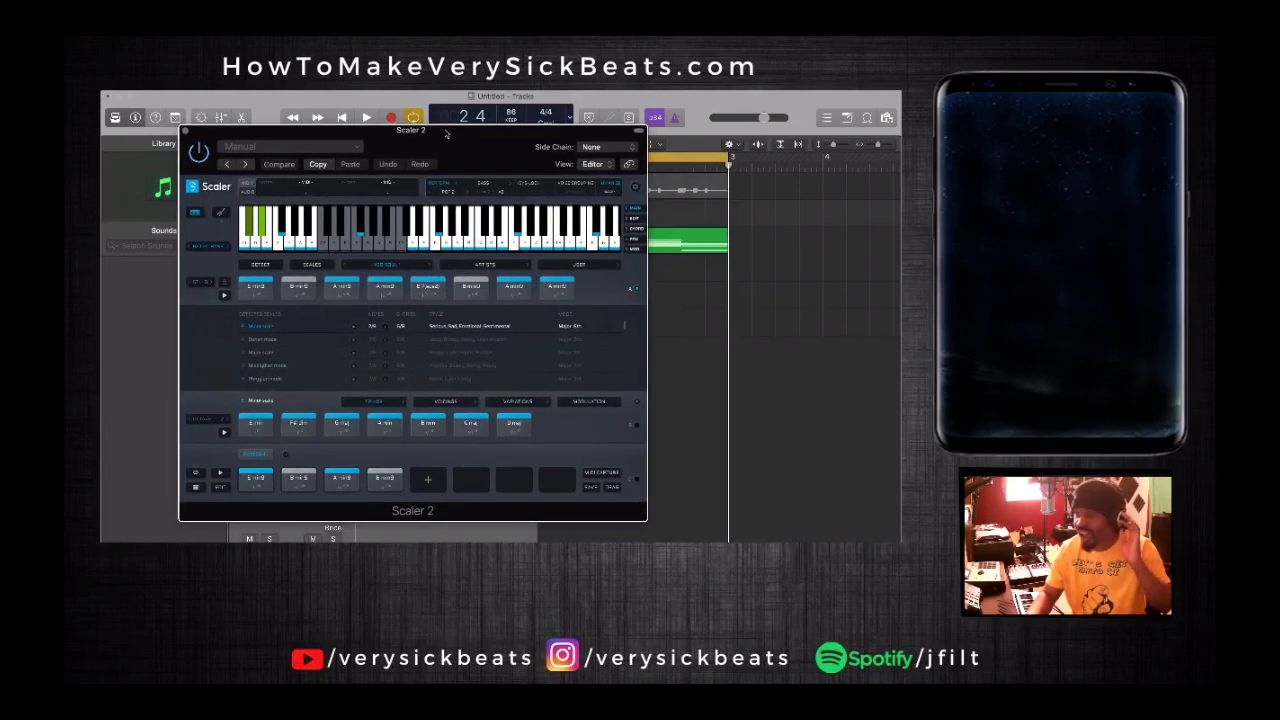
left_click_drag(446, 134, 284, 189)
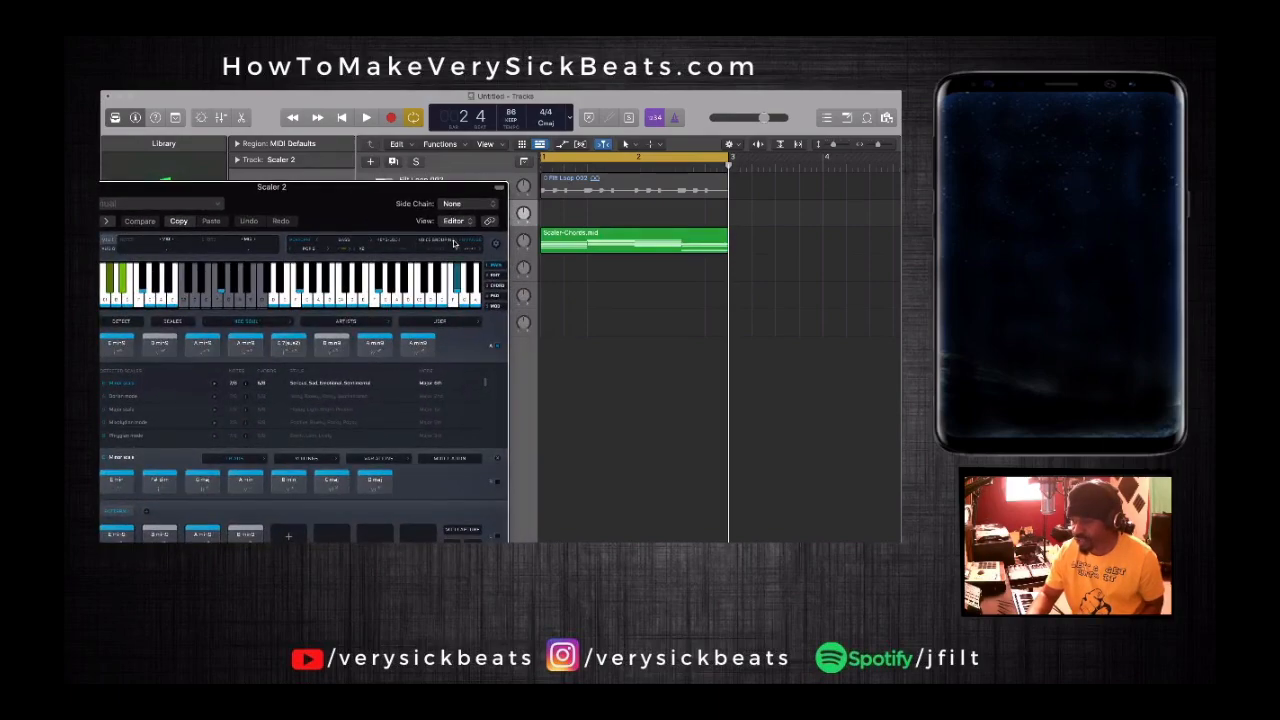
left_click_drag(436, 199, 323, 142)
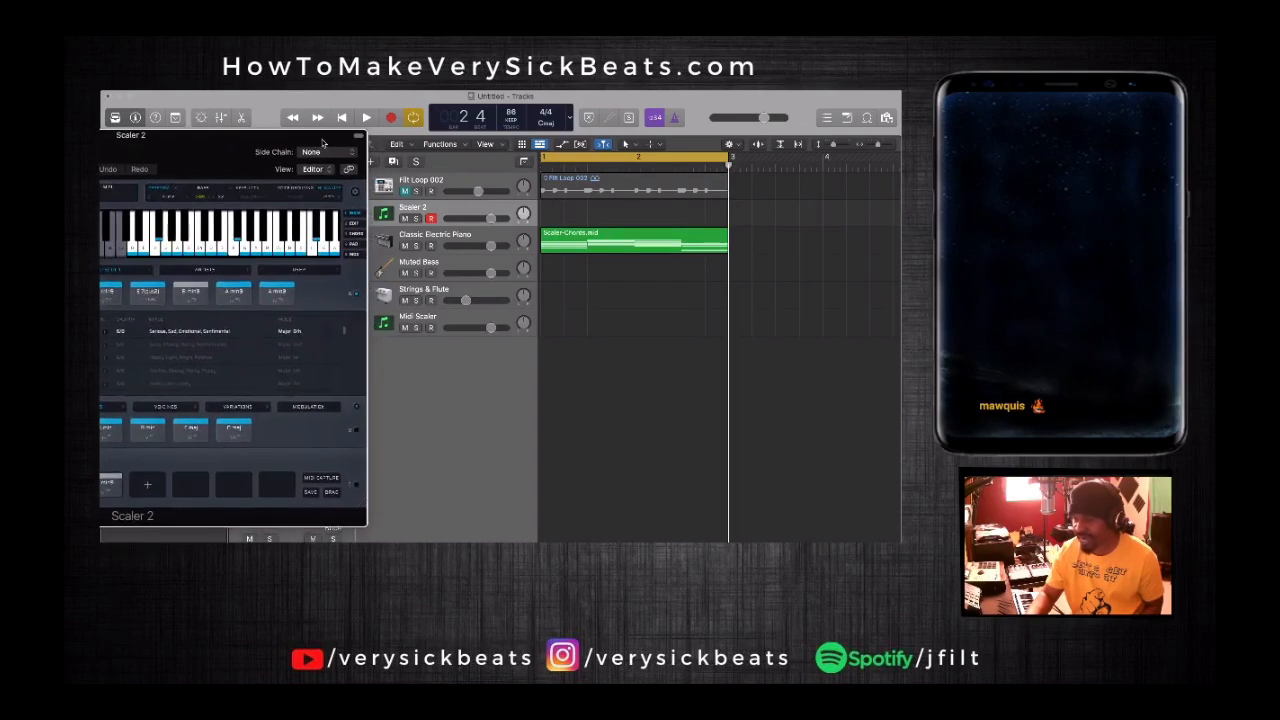
left_click_drag(369, 483, 547, 270)
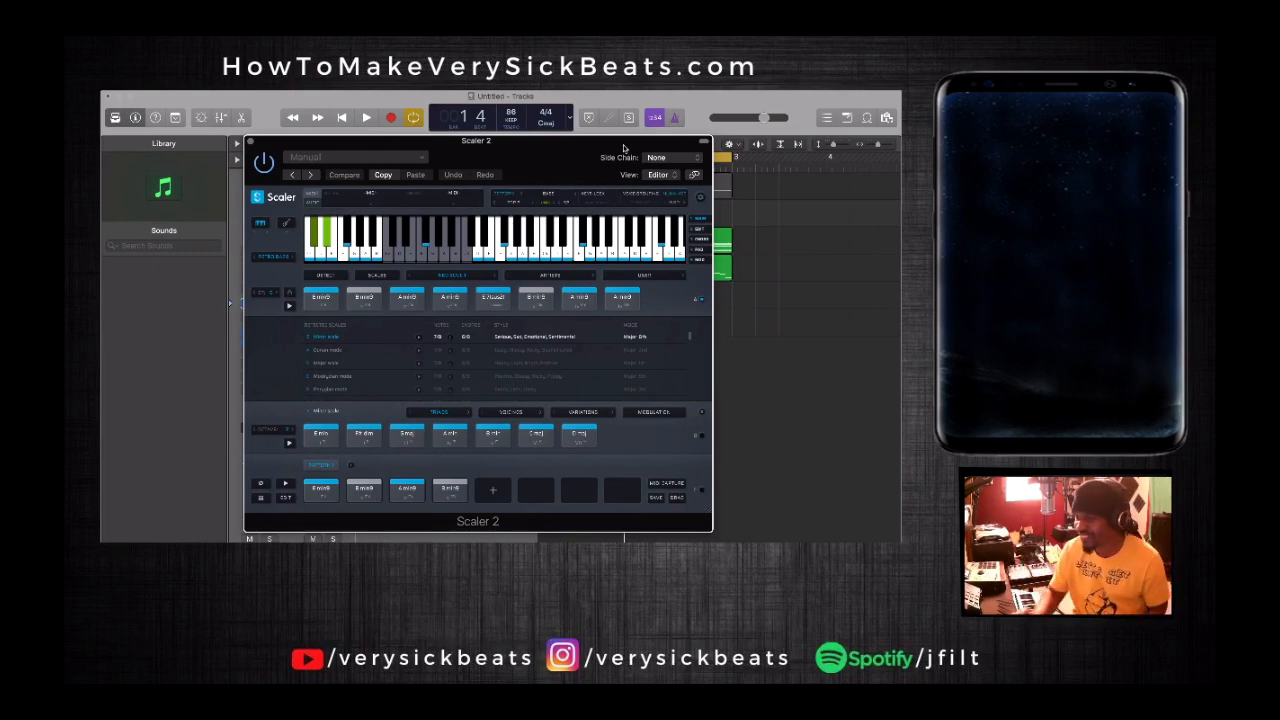
- Audition the Acoustic Guitar, Six Strings and Hybrid Keys sounds in place of Scaler's current bass sound
left_click(286, 252)
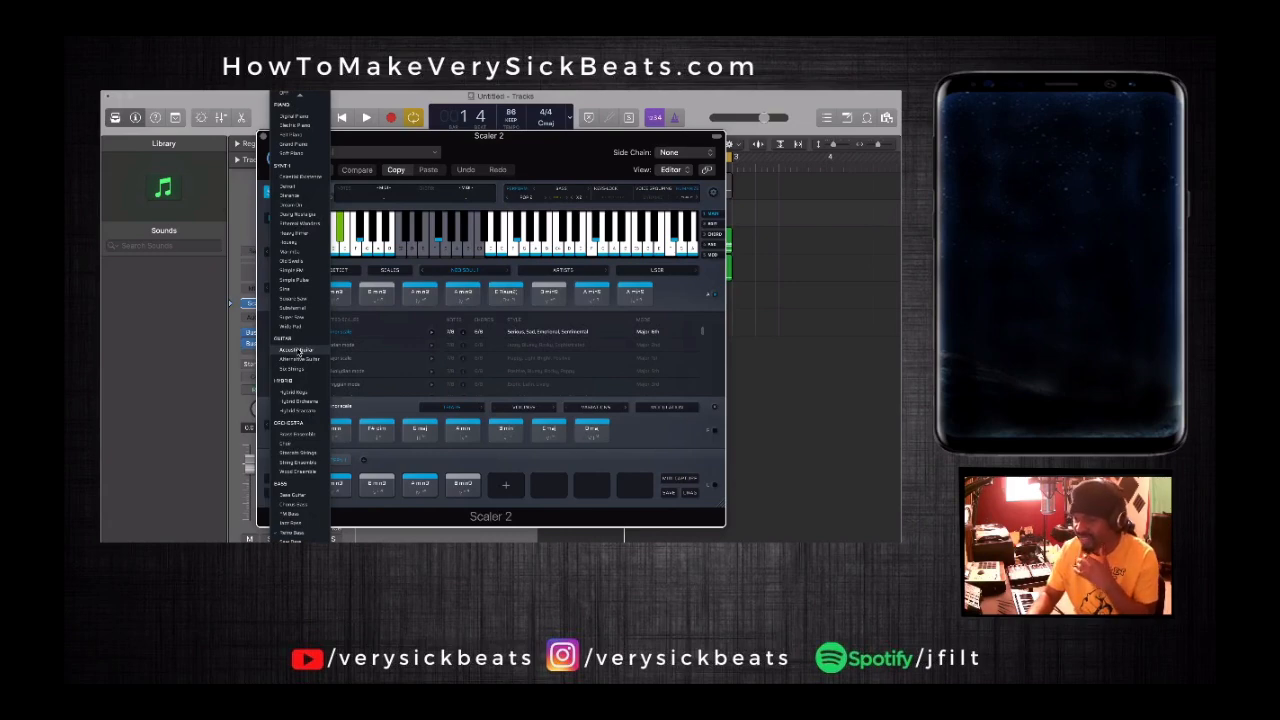
left_click(298, 352)
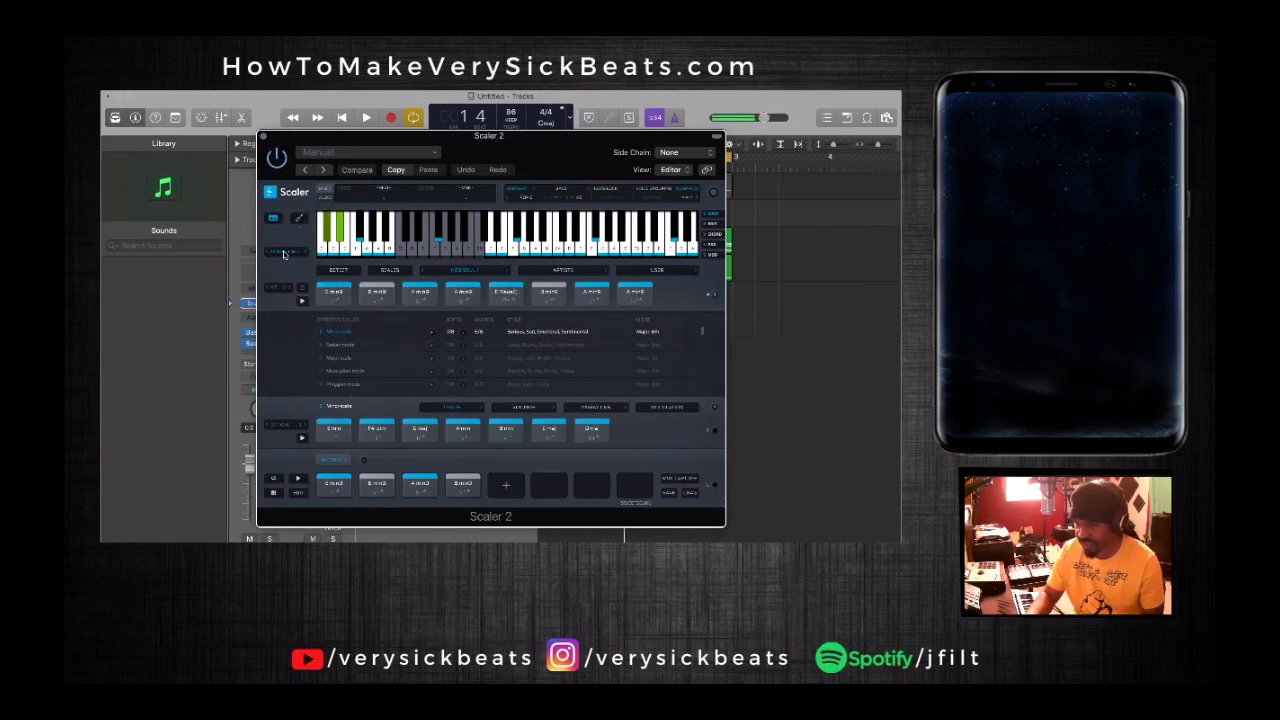
left_click(297, 258)
left_click(299, 272)
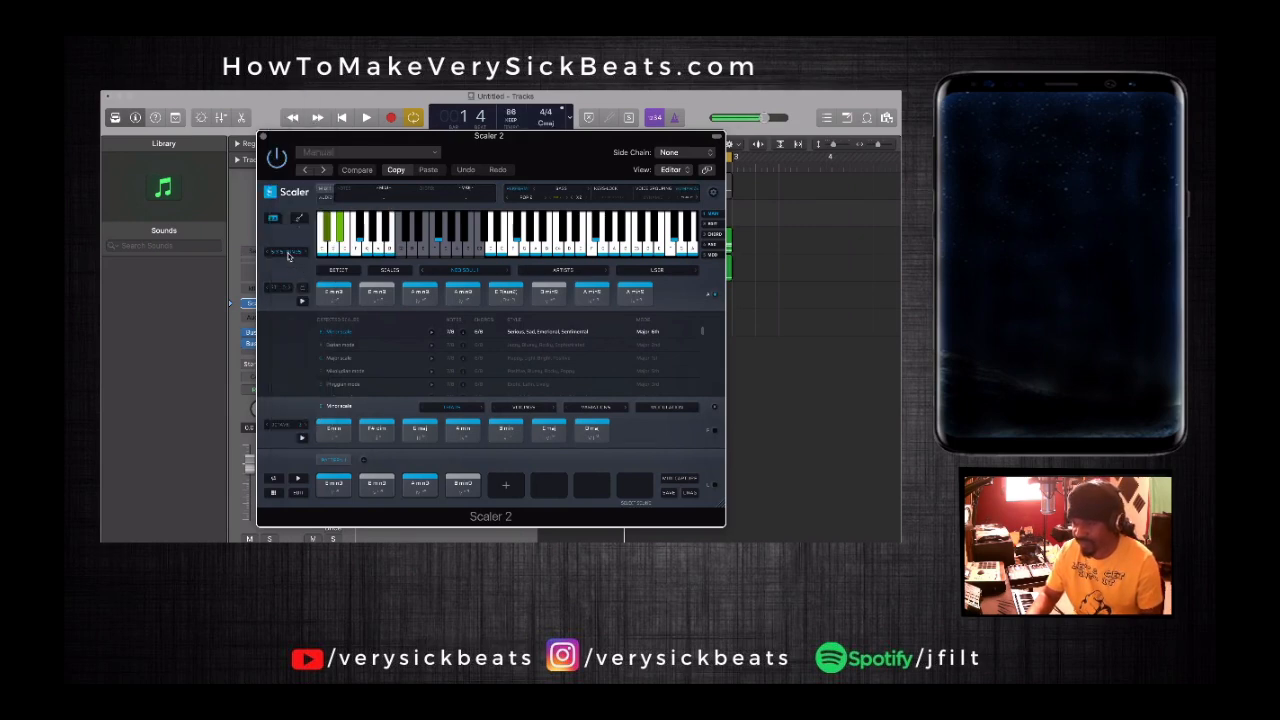
left_click(288, 256)
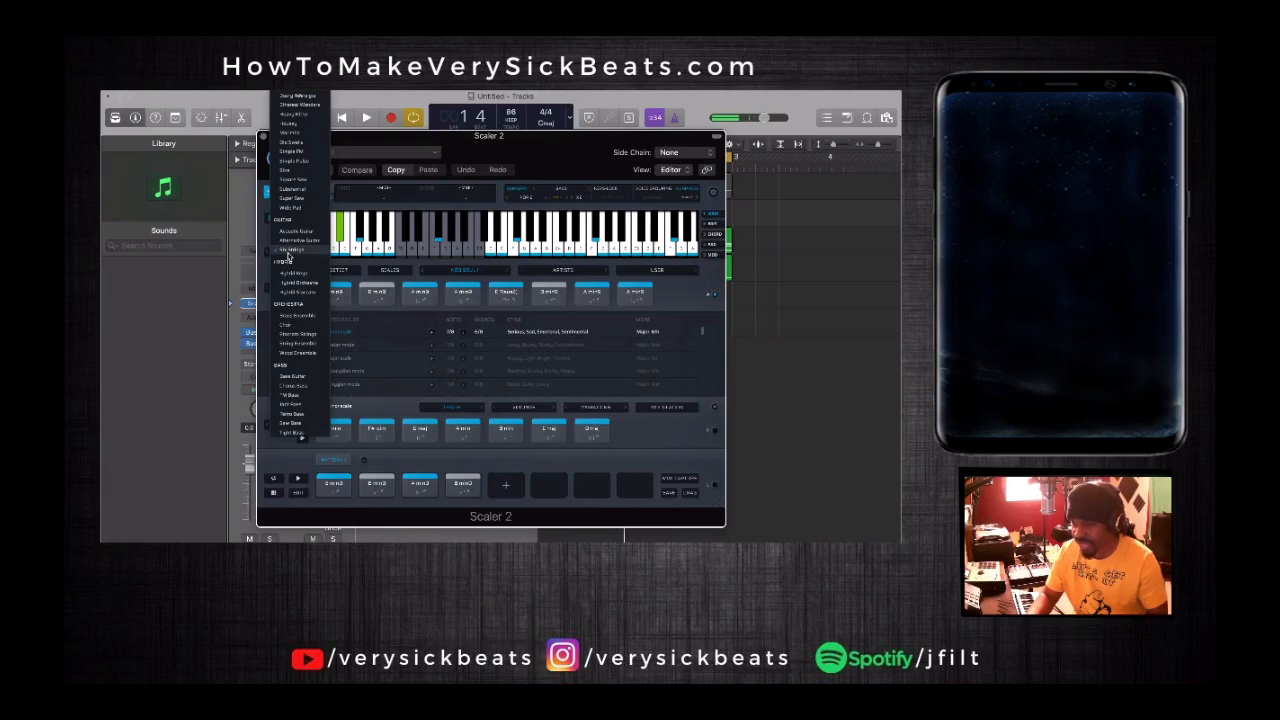
left_click(299, 275)
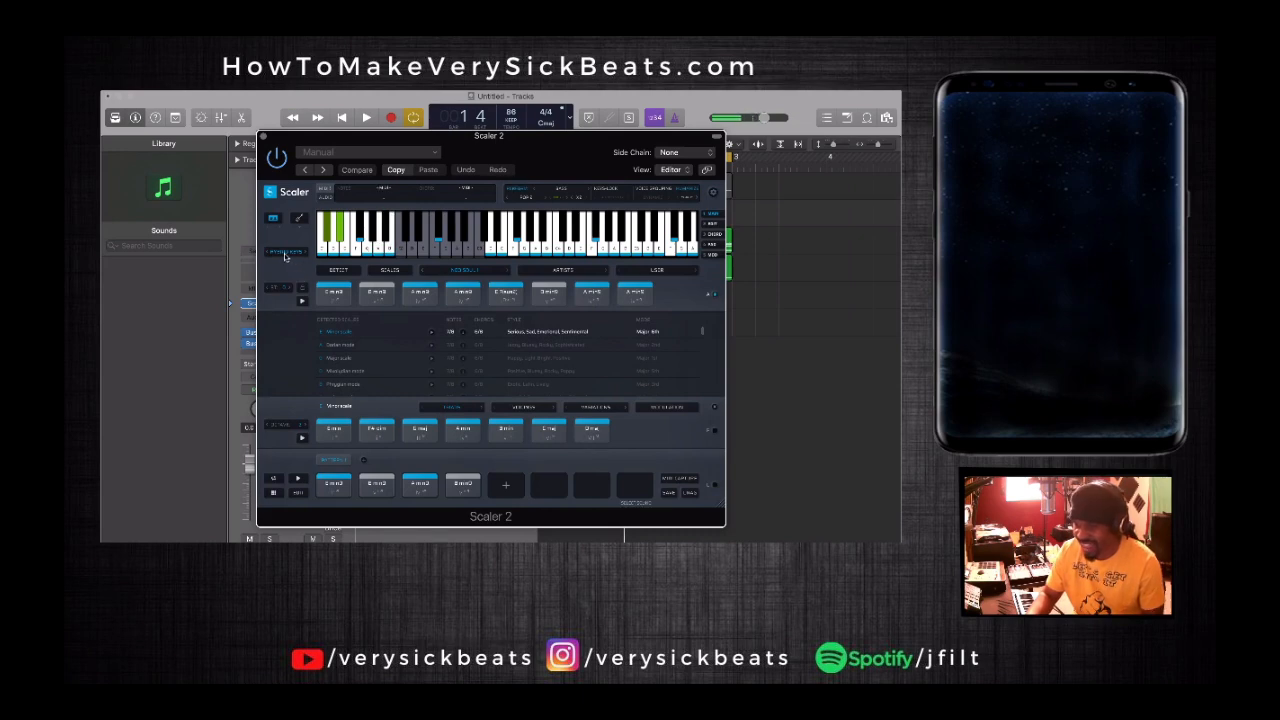
- Audition several of Scaler's synth sounds, including Simple FM and Sine
left_click(285, 254)
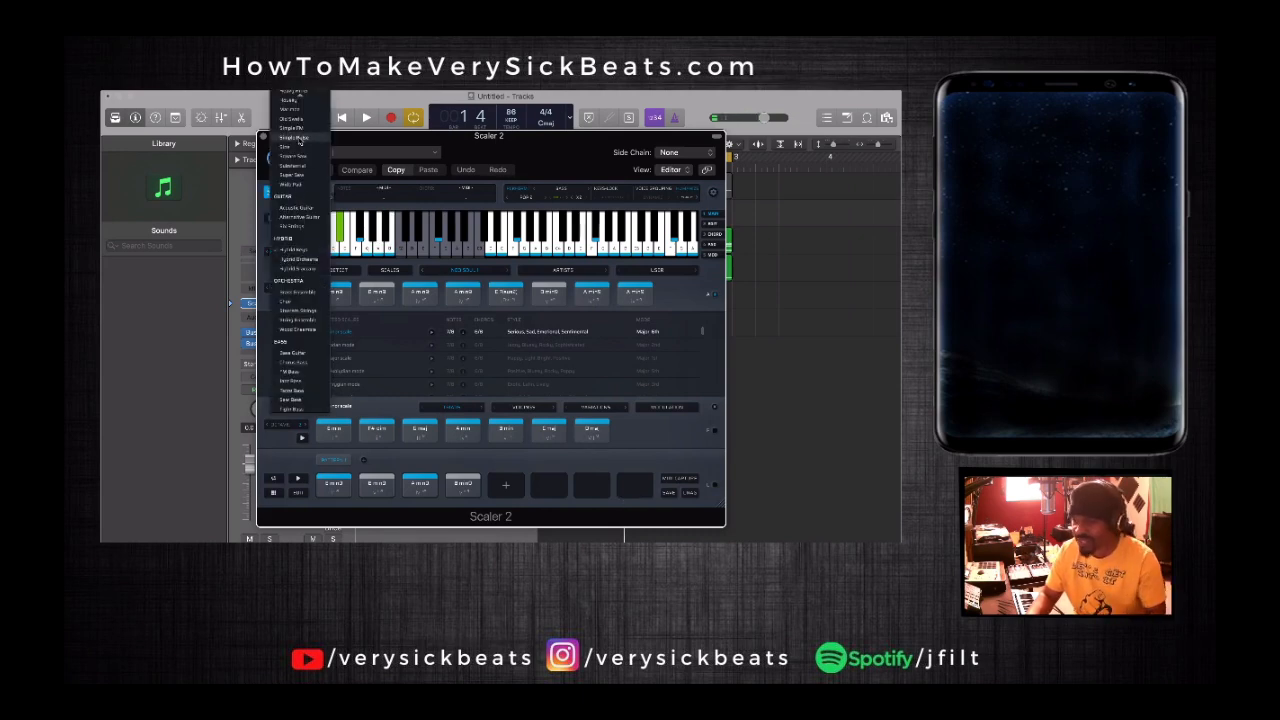
scroll(299, 142, "up", 5)
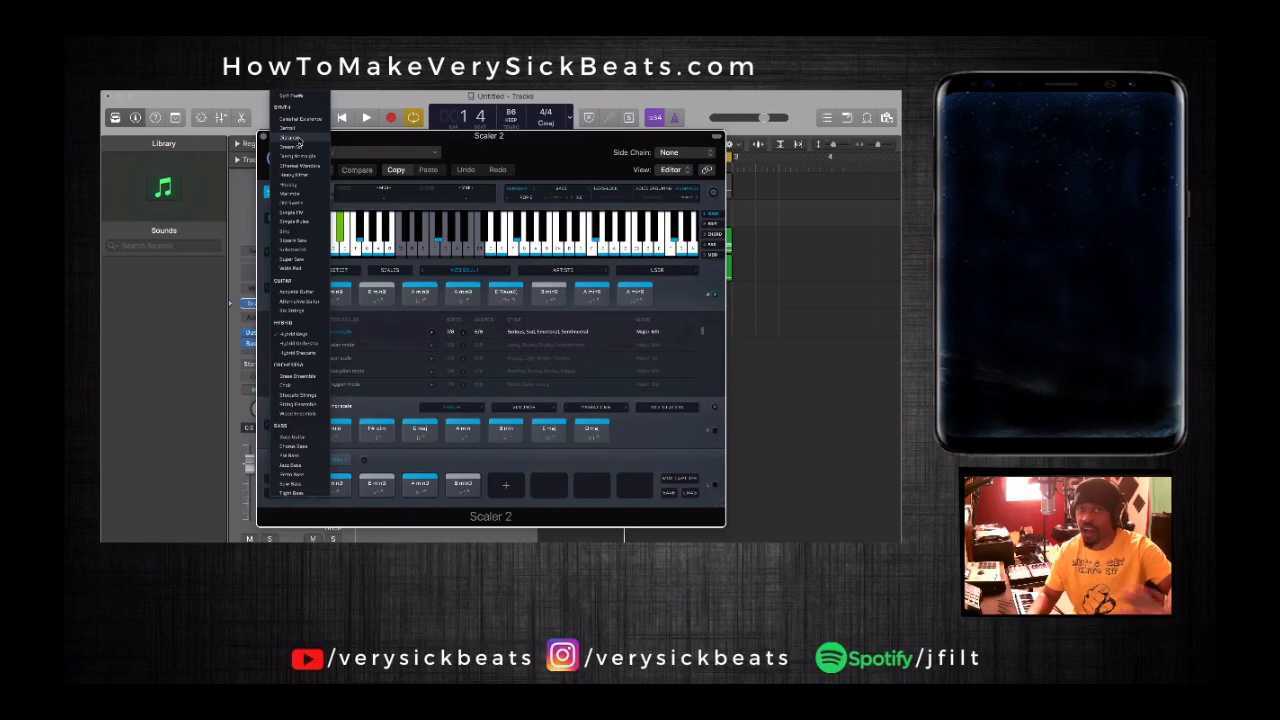
left_click(298, 141)
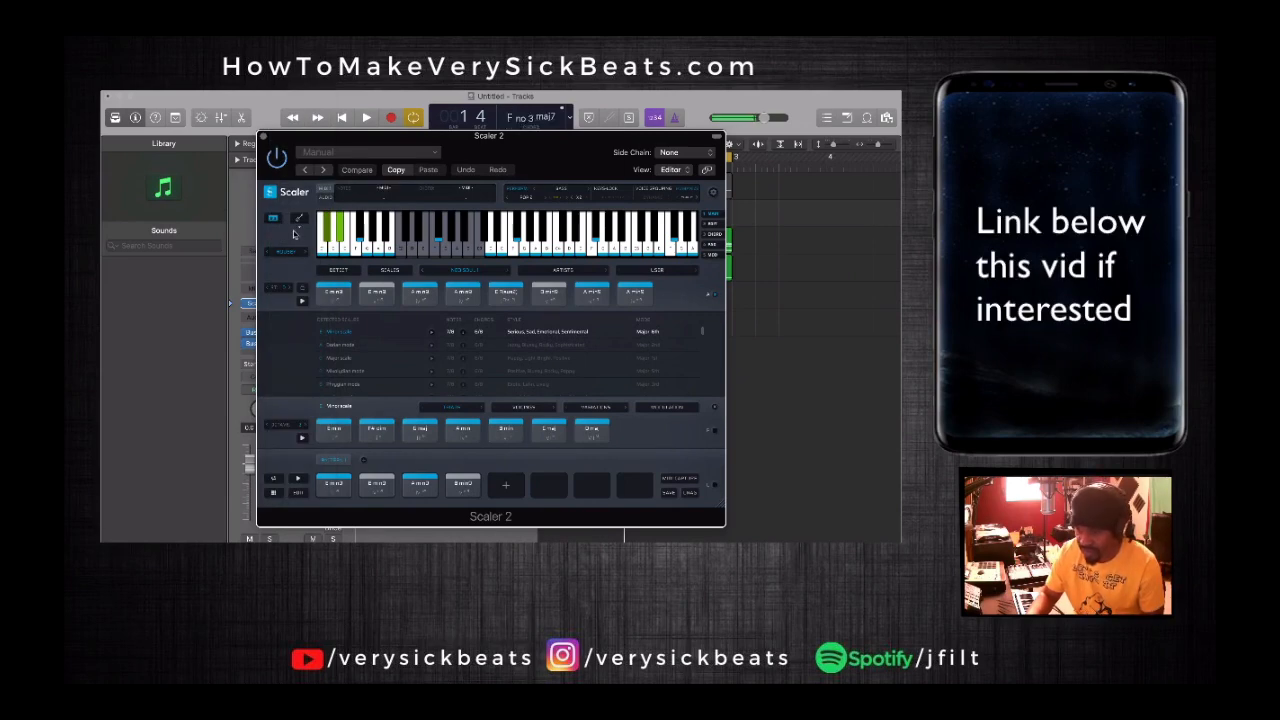
left_click(290, 254)
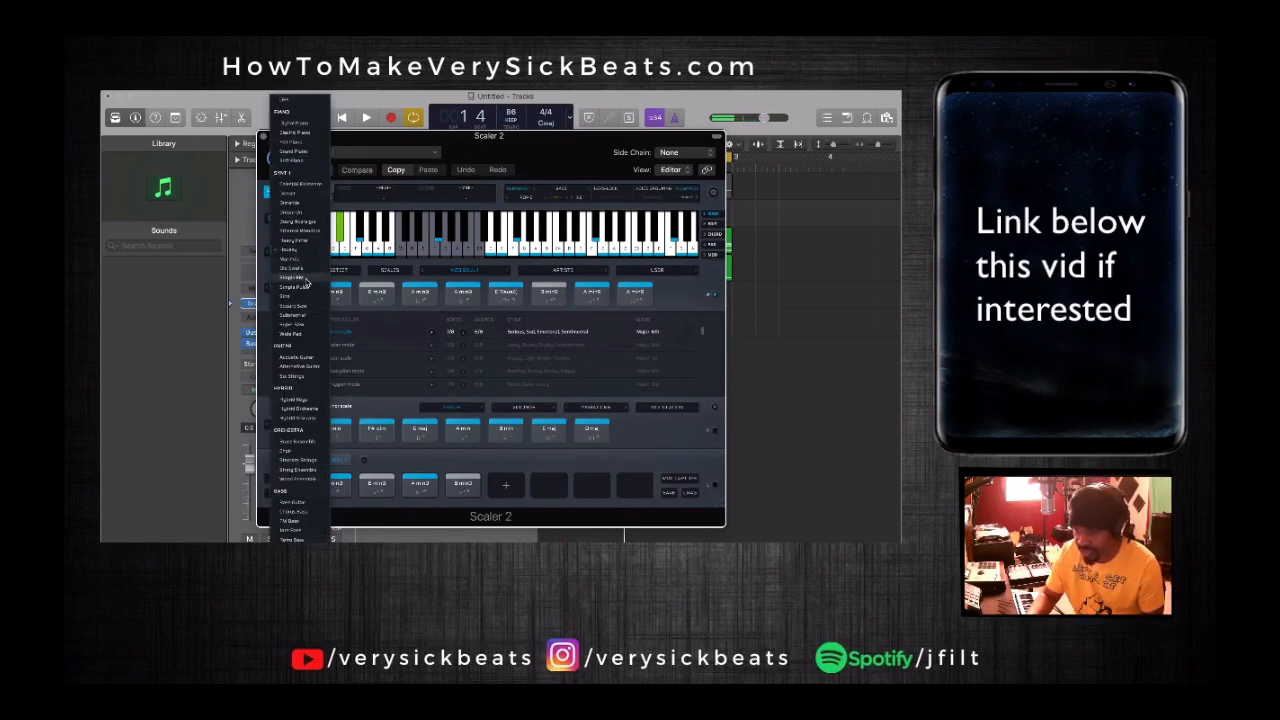
left_click(307, 280)
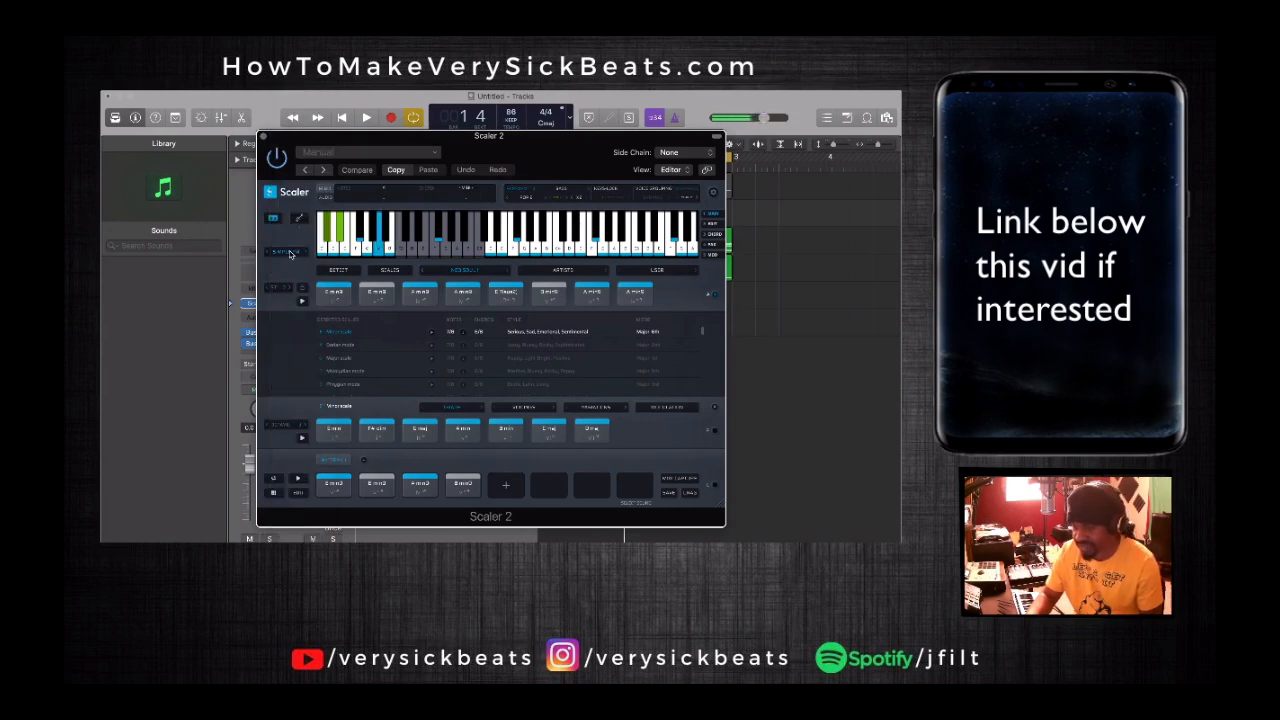
left_click(290, 254)
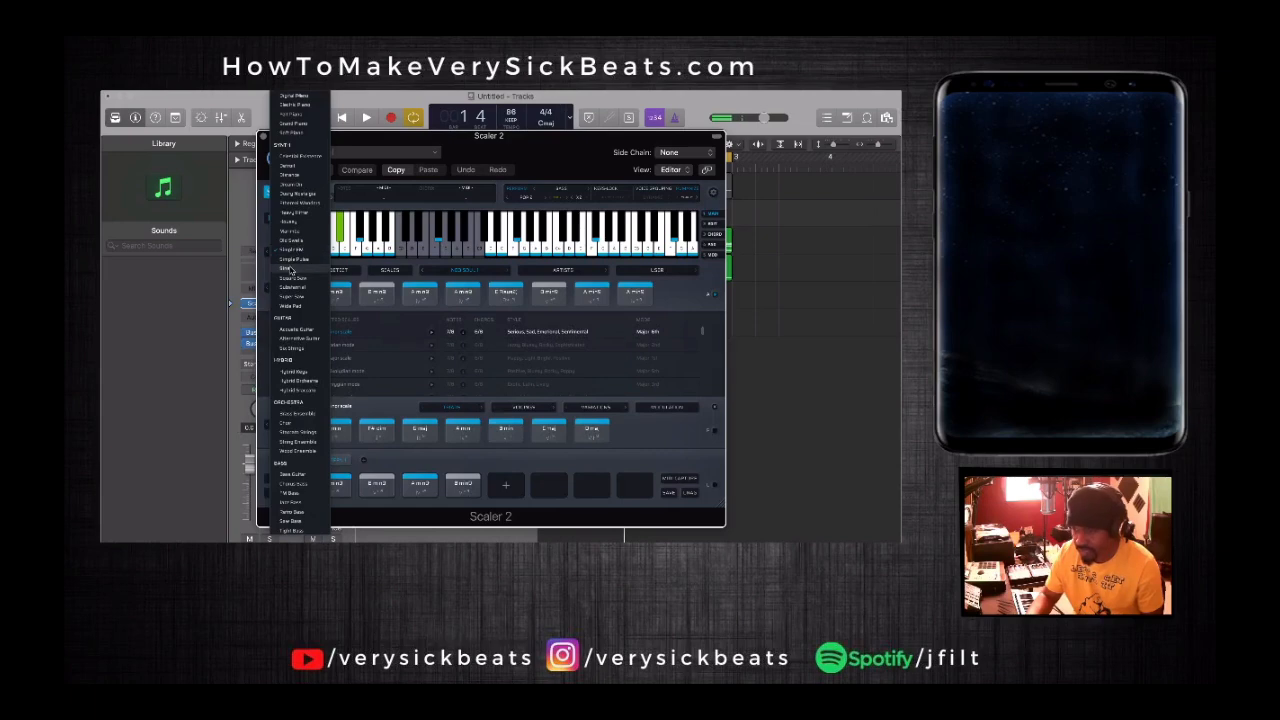
left_click(290, 270)
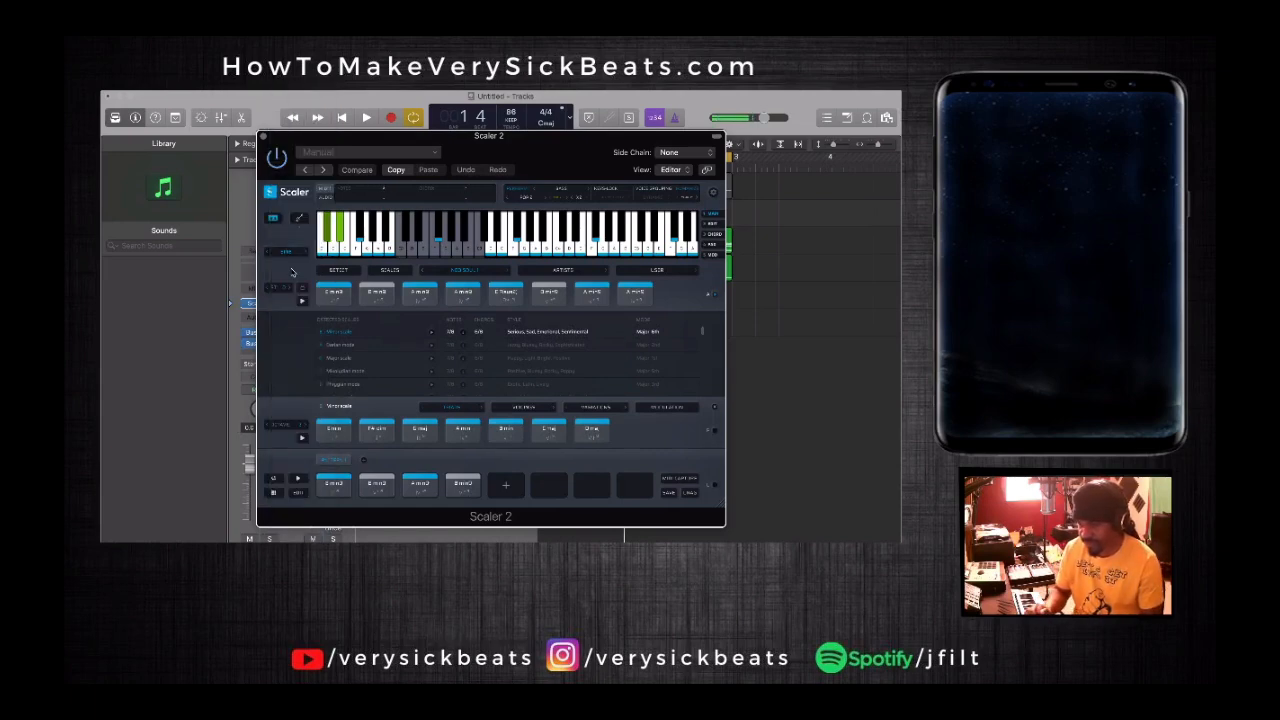
- Set Scaler's sound to Square Saw and switch the performance expression type to Melody
left_click(288, 255)
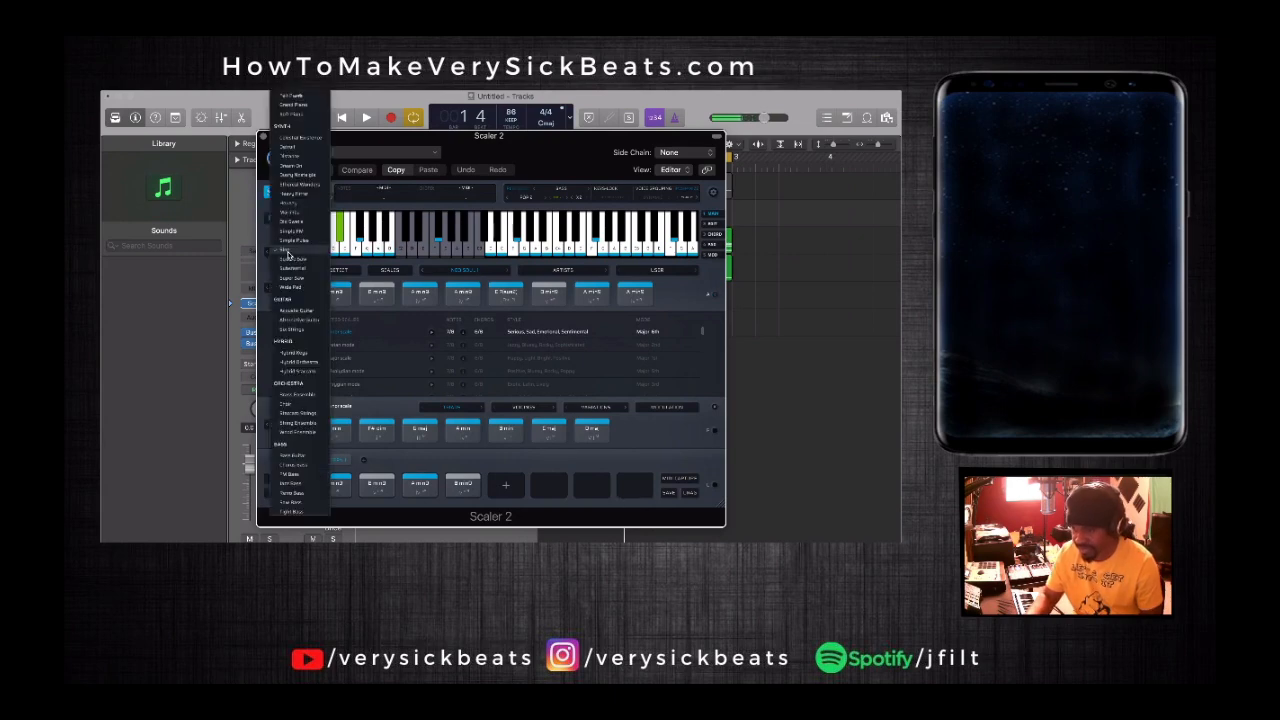
left_click(300, 260)
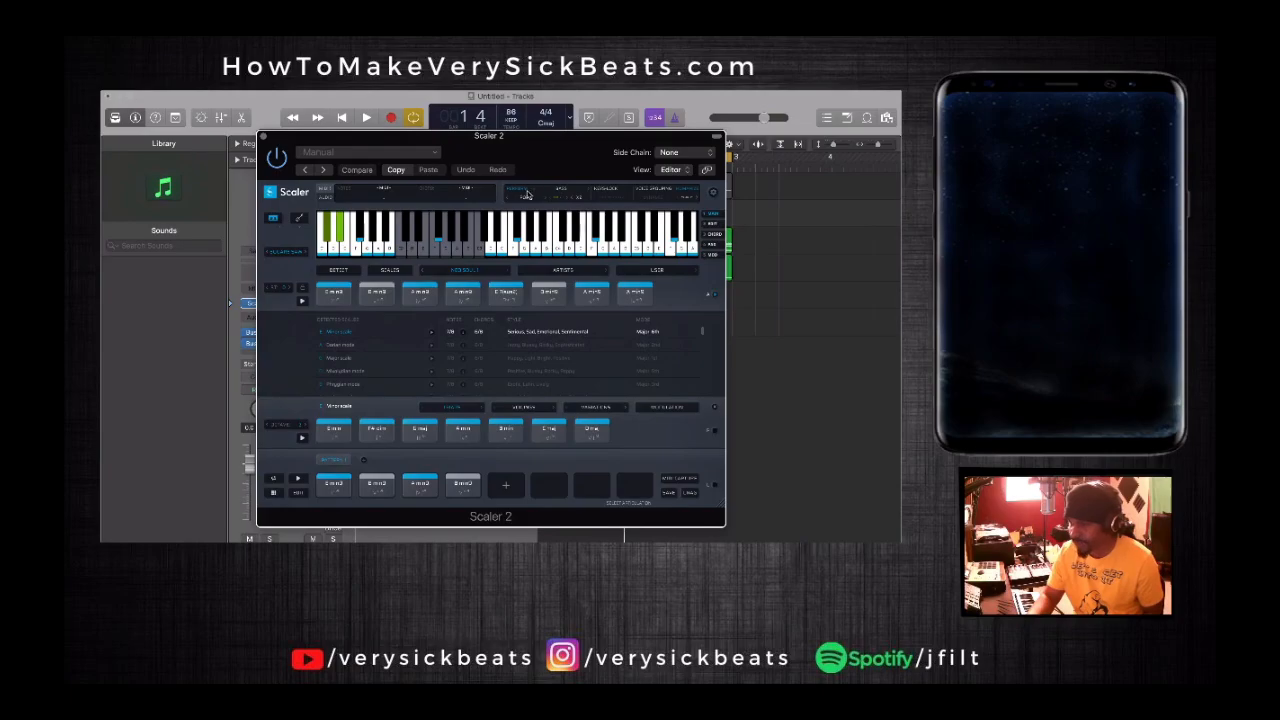
left_click(565, 192)
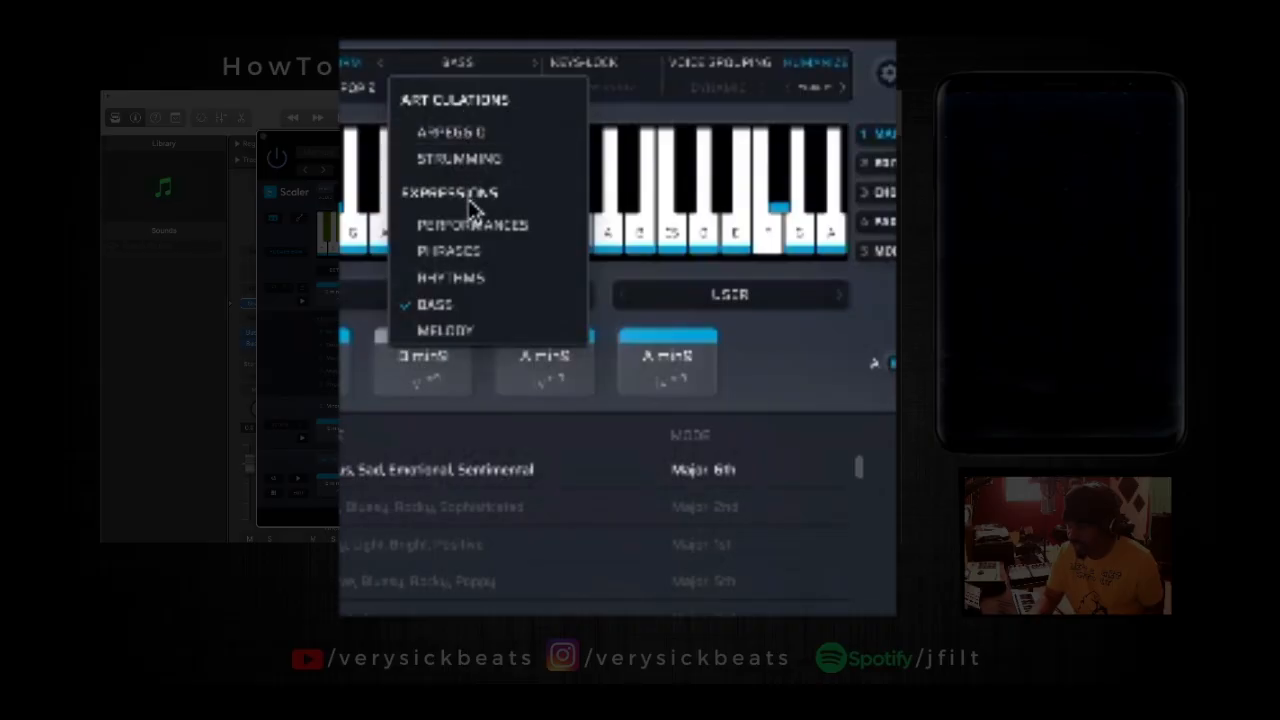
left_click(440, 333)
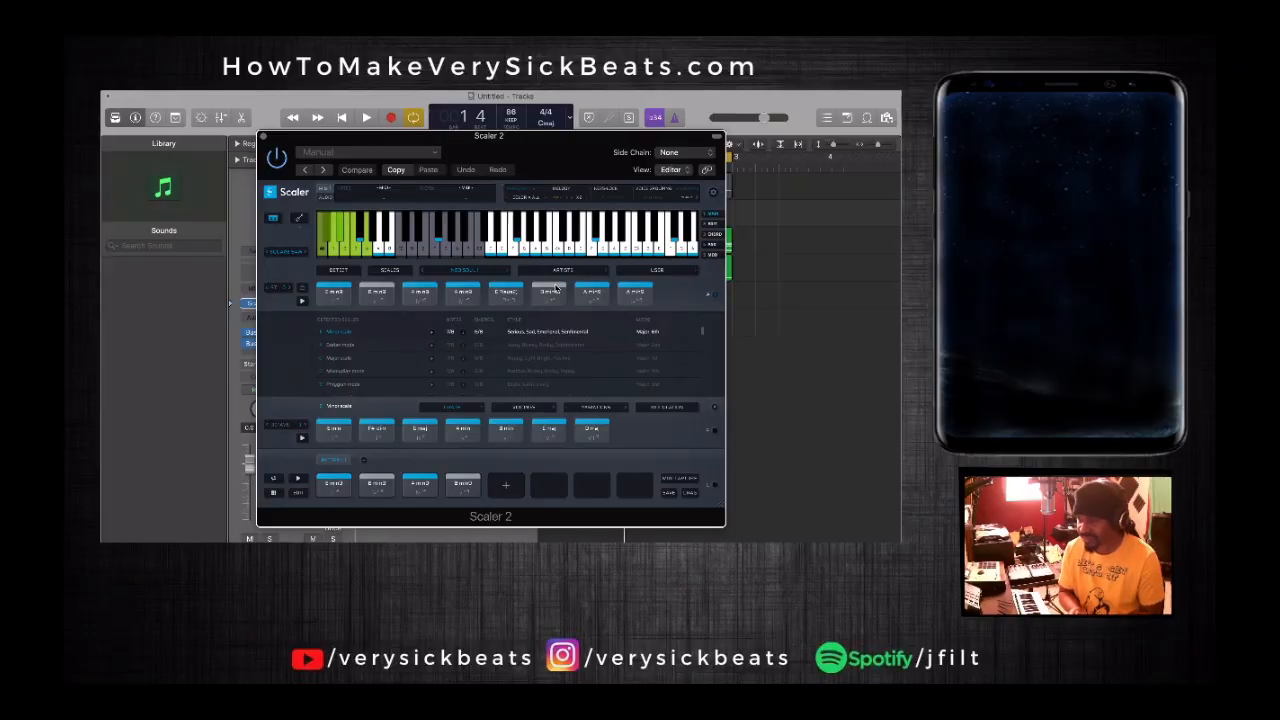
- Browse the Colors, Motifs and Themes melody patterns and select Motif D 3
left_click(523, 200)
mouse_move(524, 223)
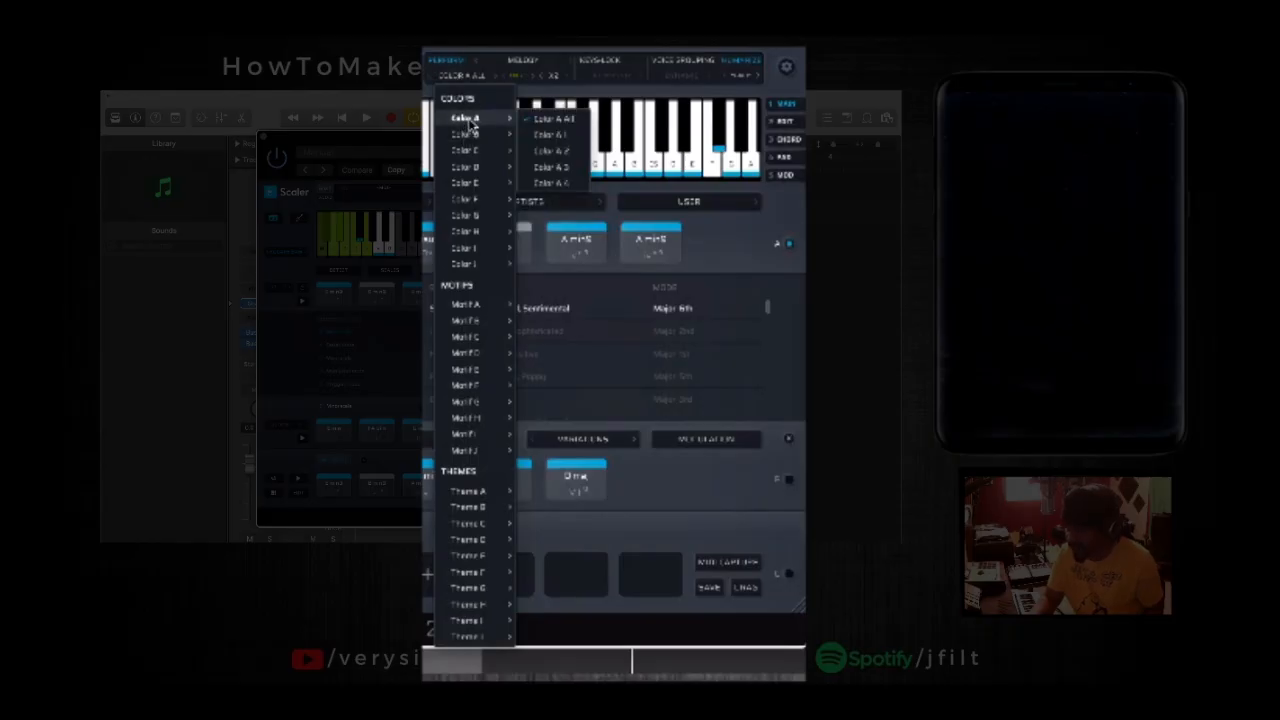
mouse_move(464, 168)
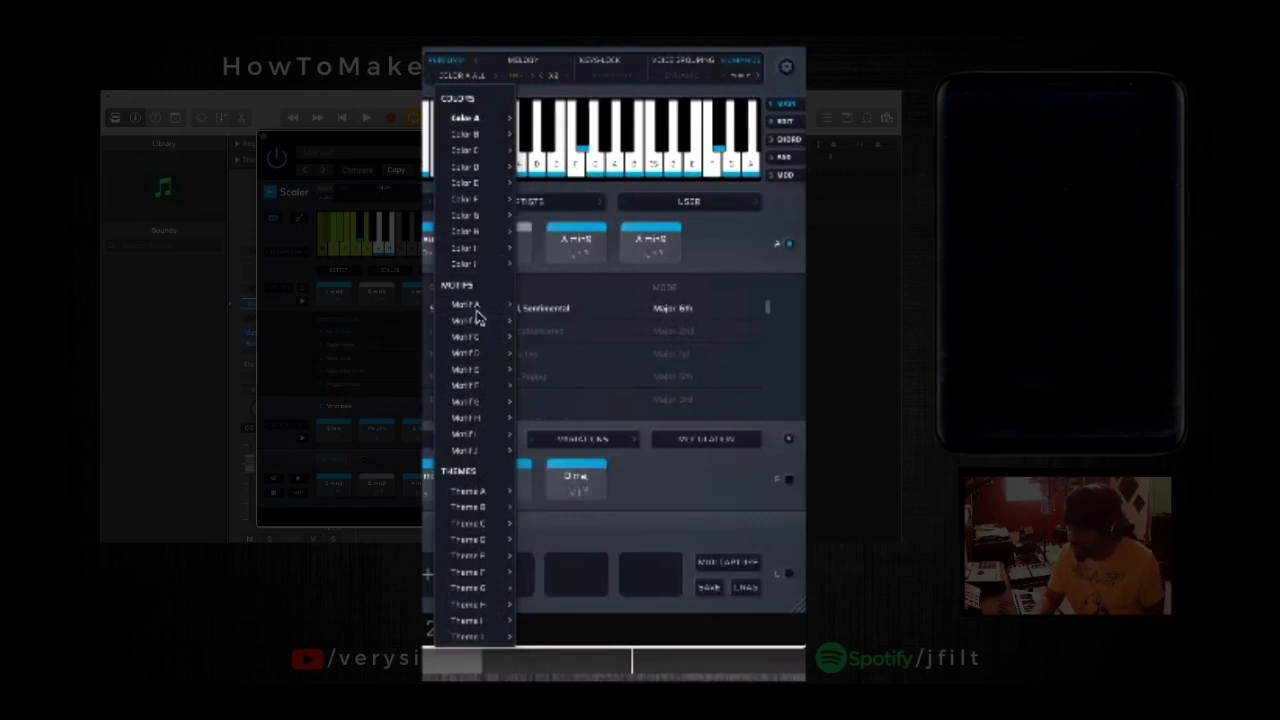
mouse_move(478, 318)
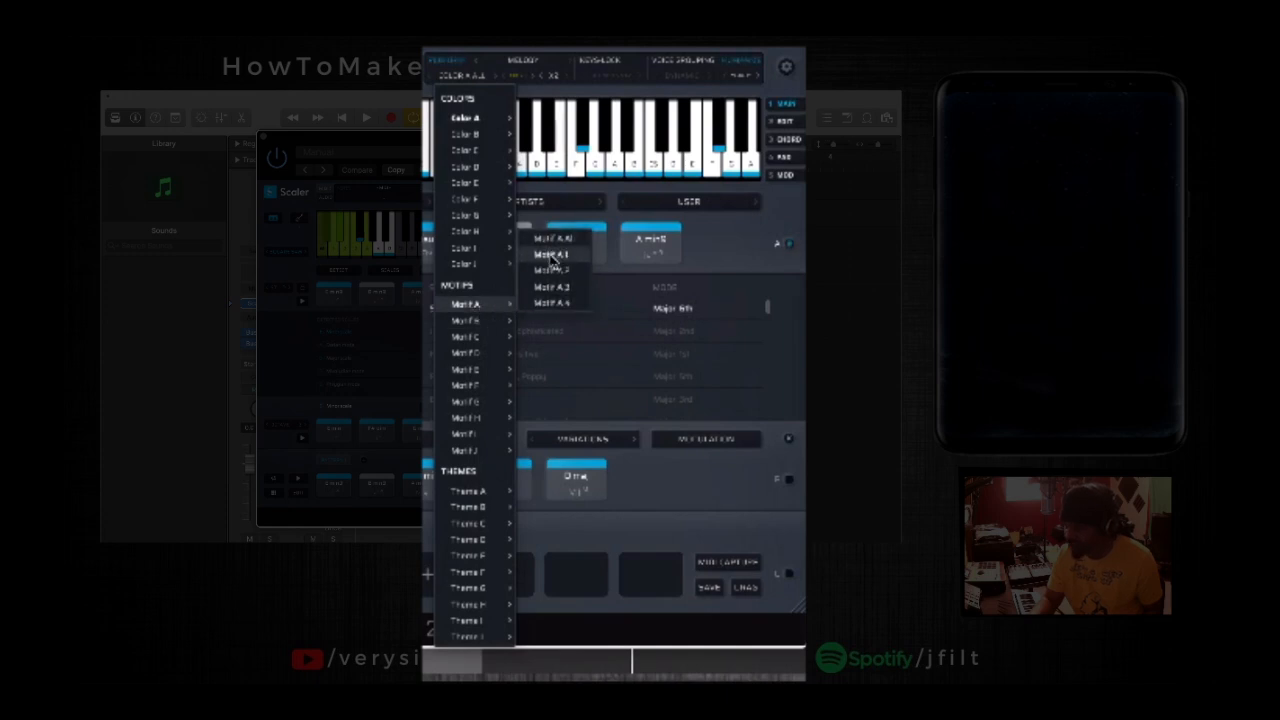
mouse_move(474, 357)
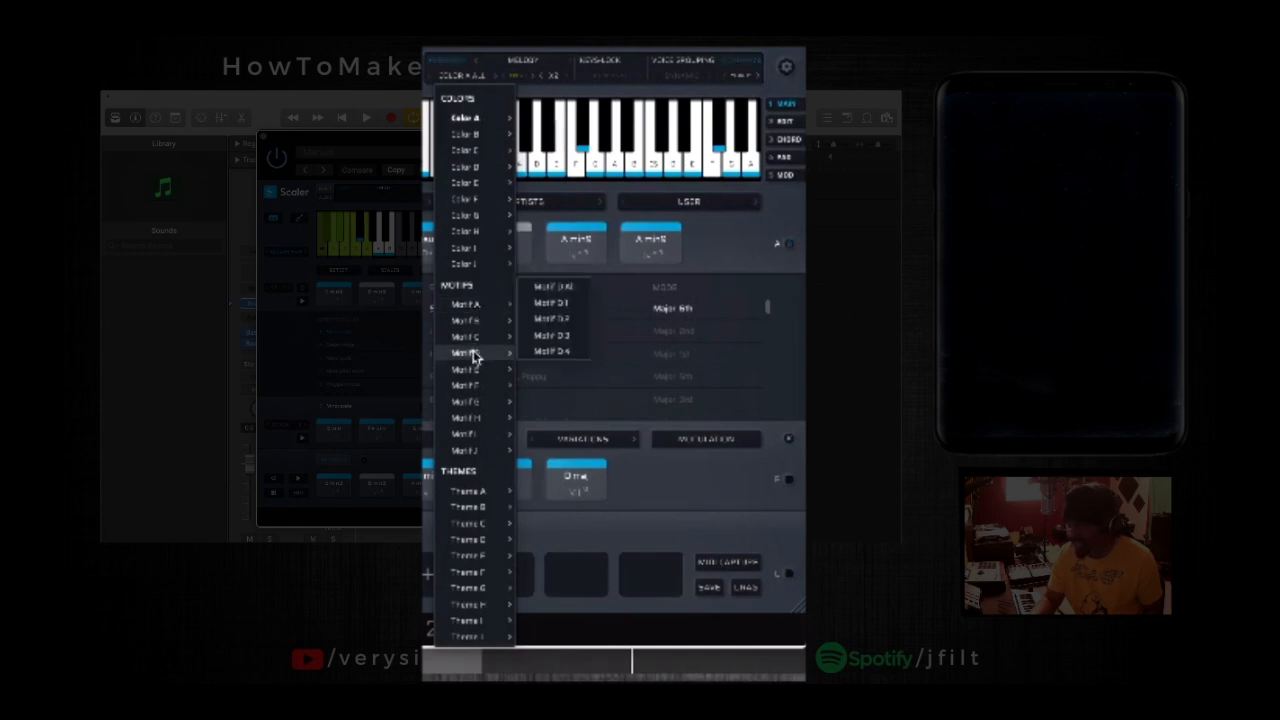
mouse_move(477, 388)
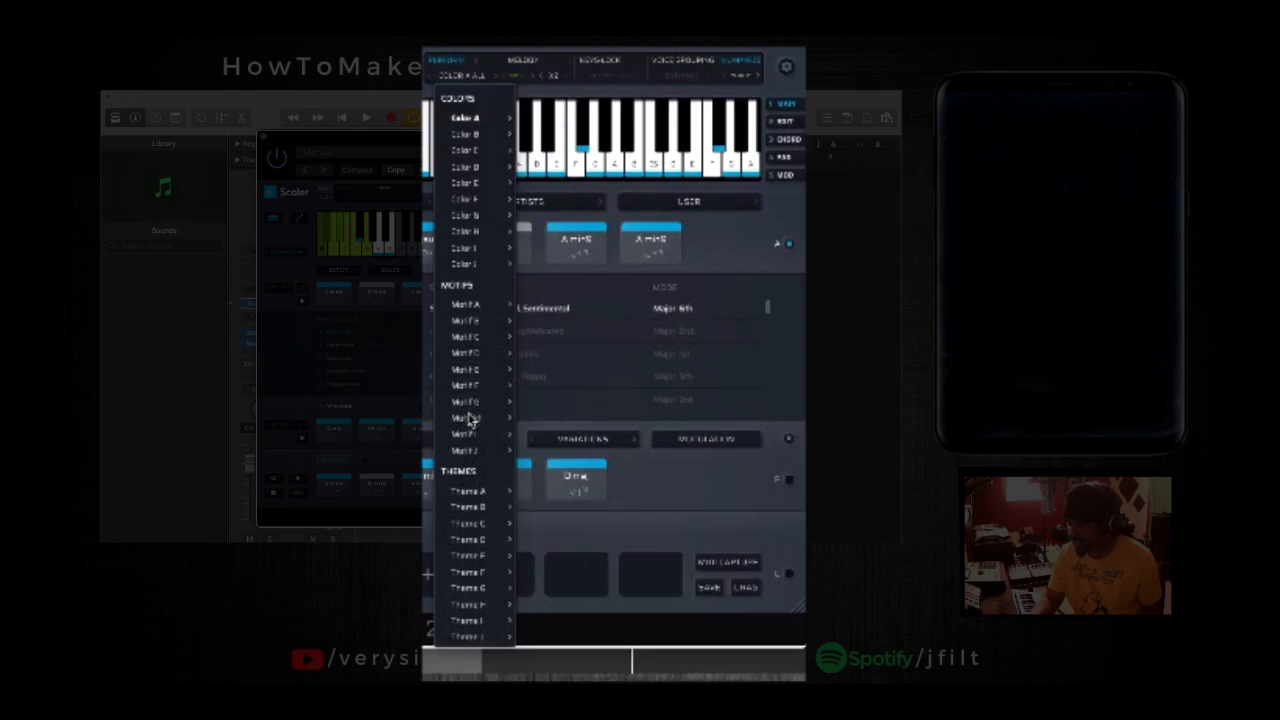
mouse_move(468, 420)
mouse_move(474, 494)
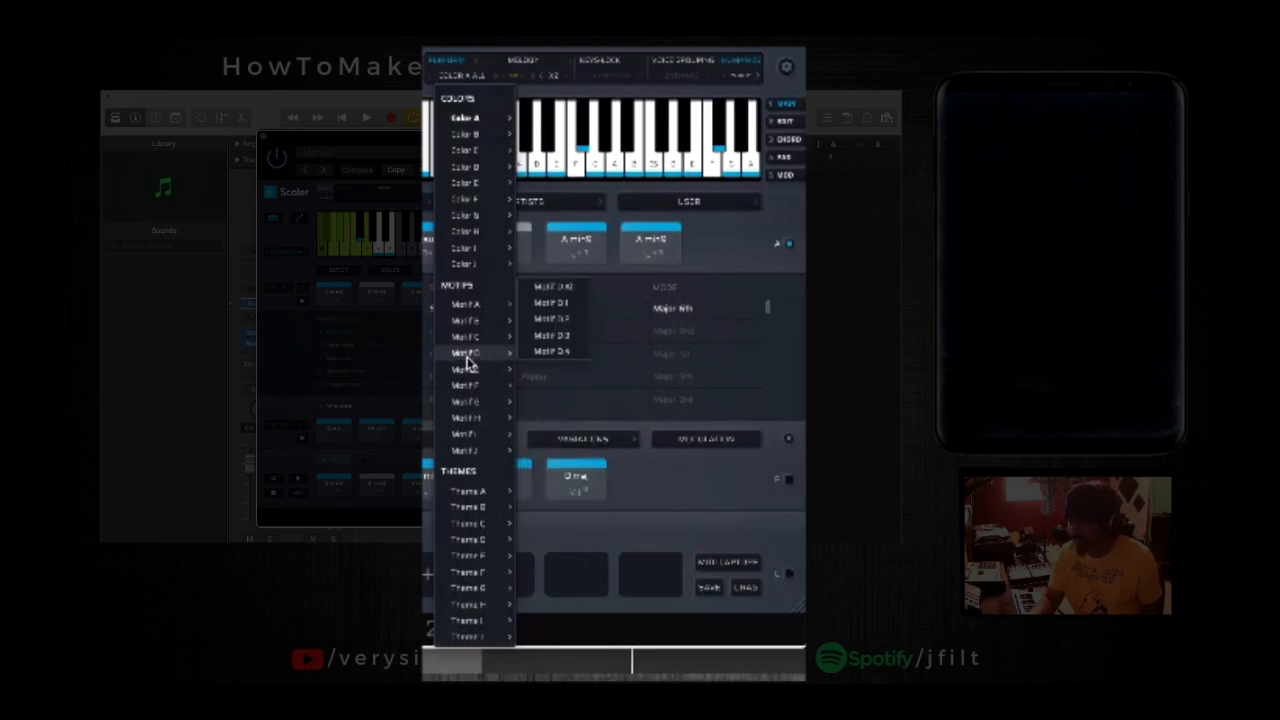
left_click(547, 338)
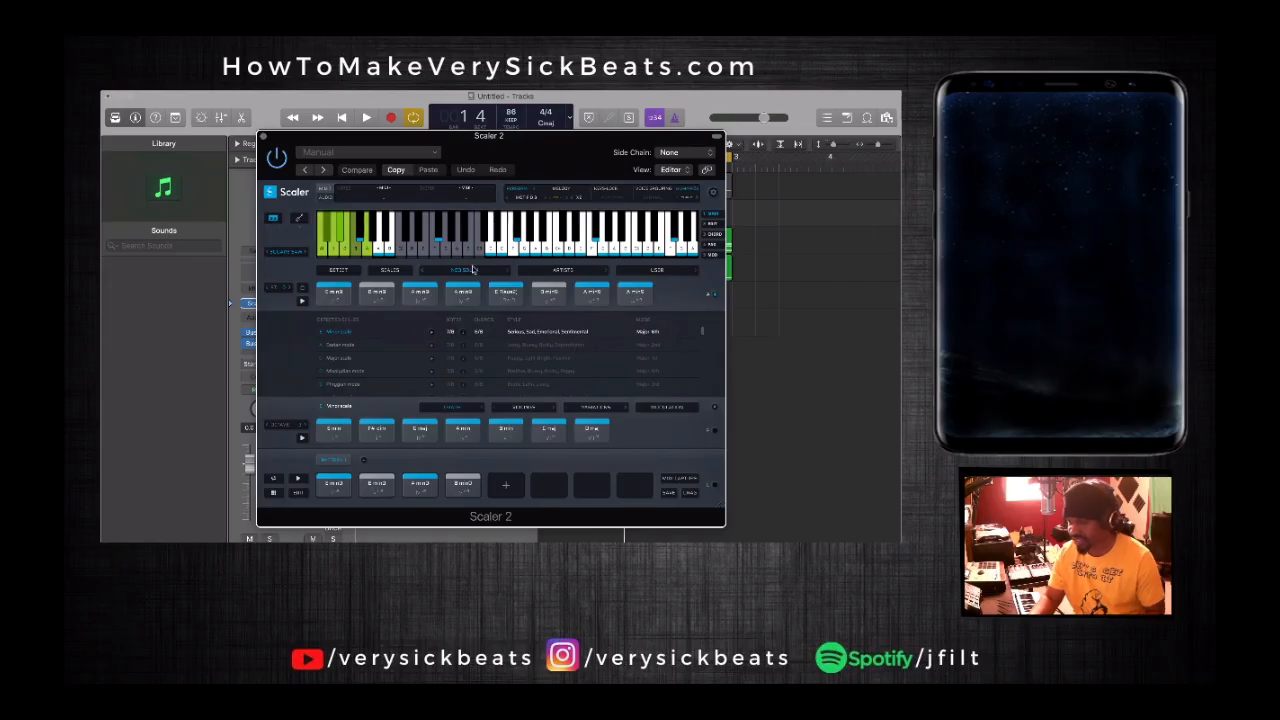
- Play the Pattern 1 progression to audition the melody performance
left_click(298, 481)
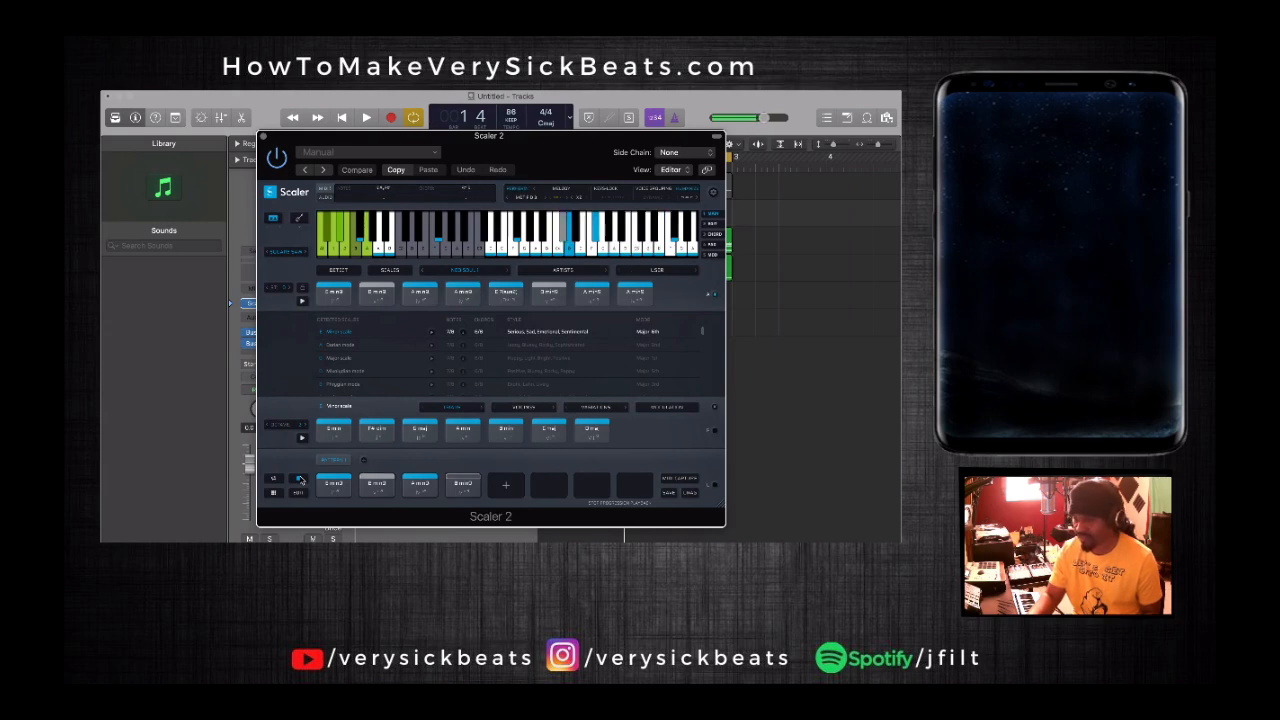
left_click(300, 480)
left_click(299, 479)
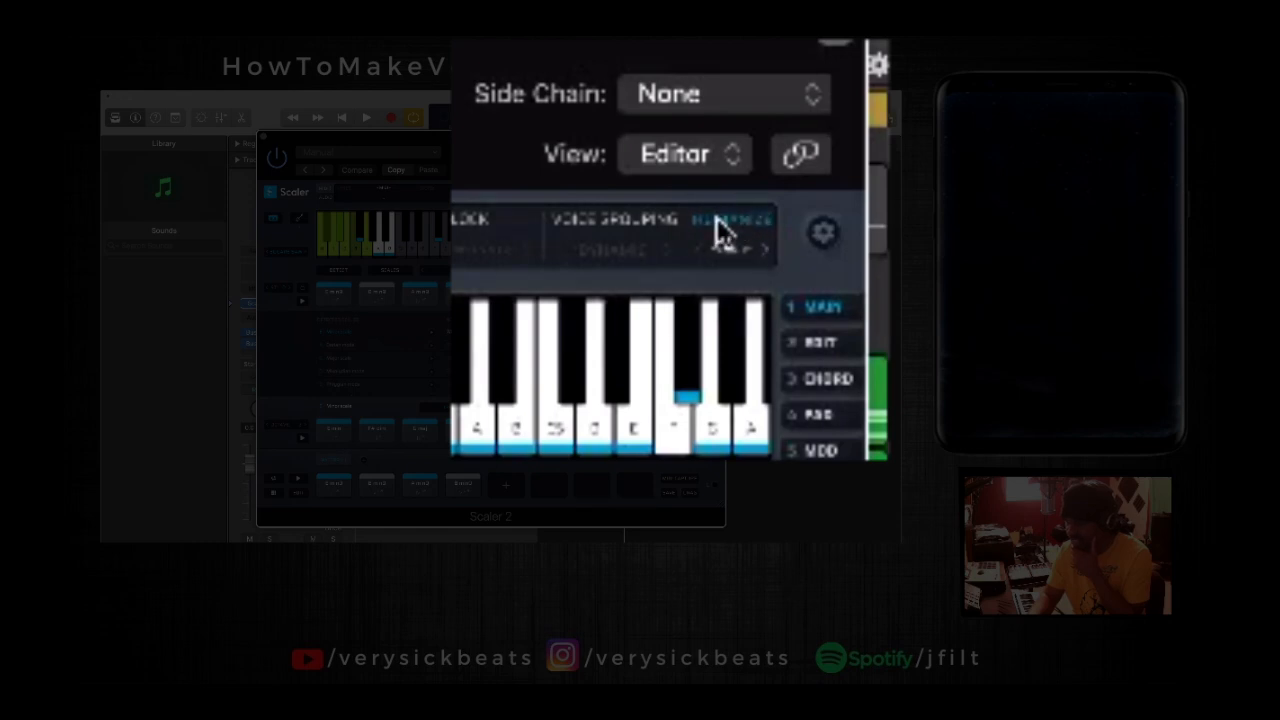
- Review the Humanize quantize options, choose a sixteenth-note swing, and play the Pattern 1 progression with it
left_click(720, 224)
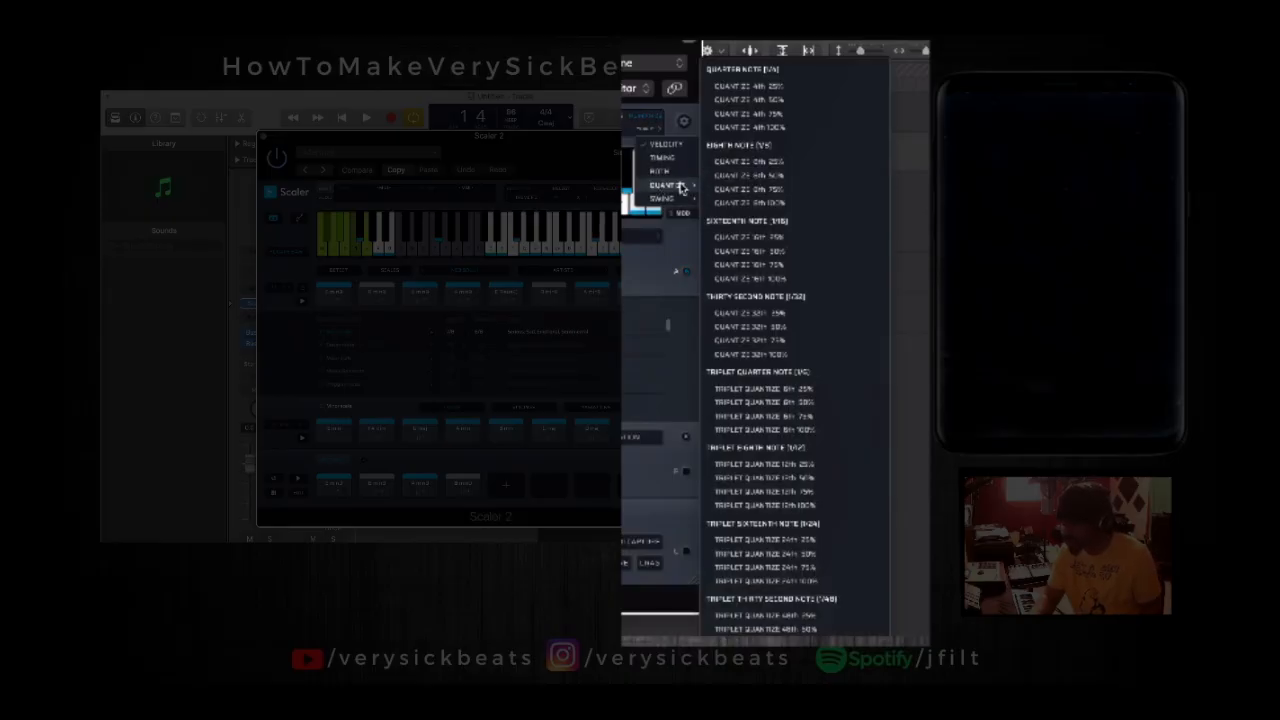
mouse_move(677, 204)
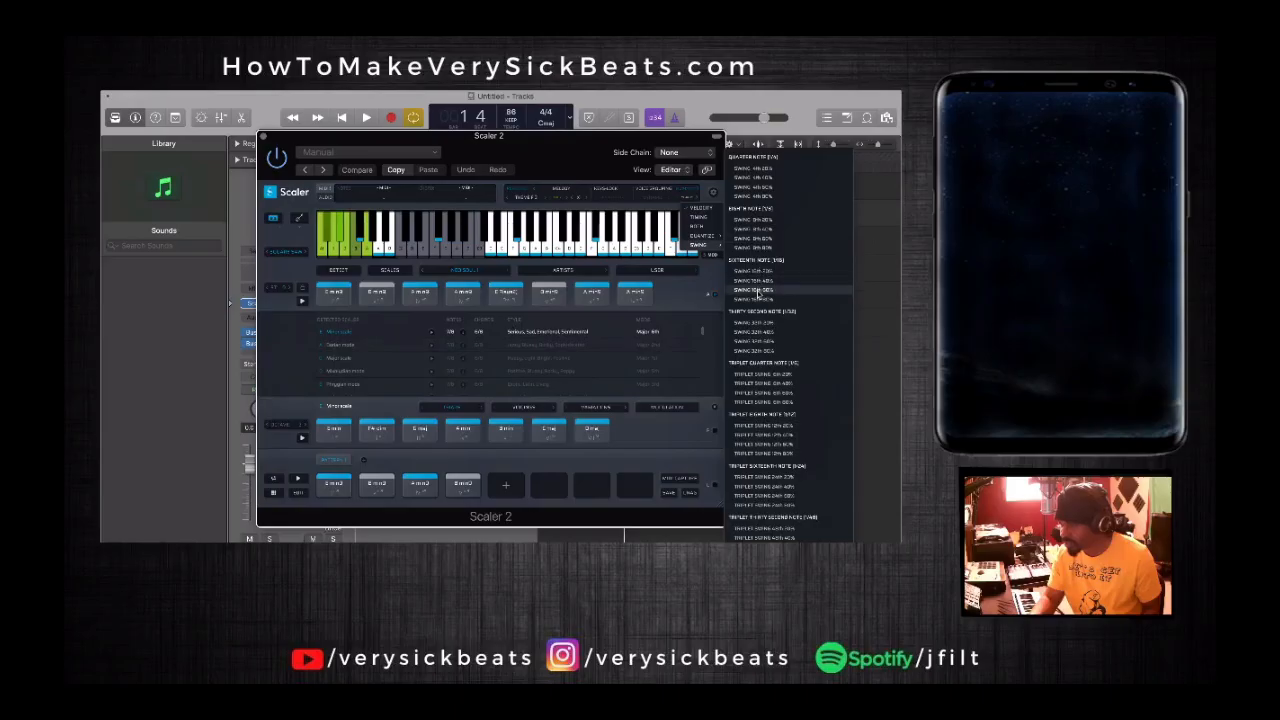
left_click(757, 291)
left_click(299, 479)
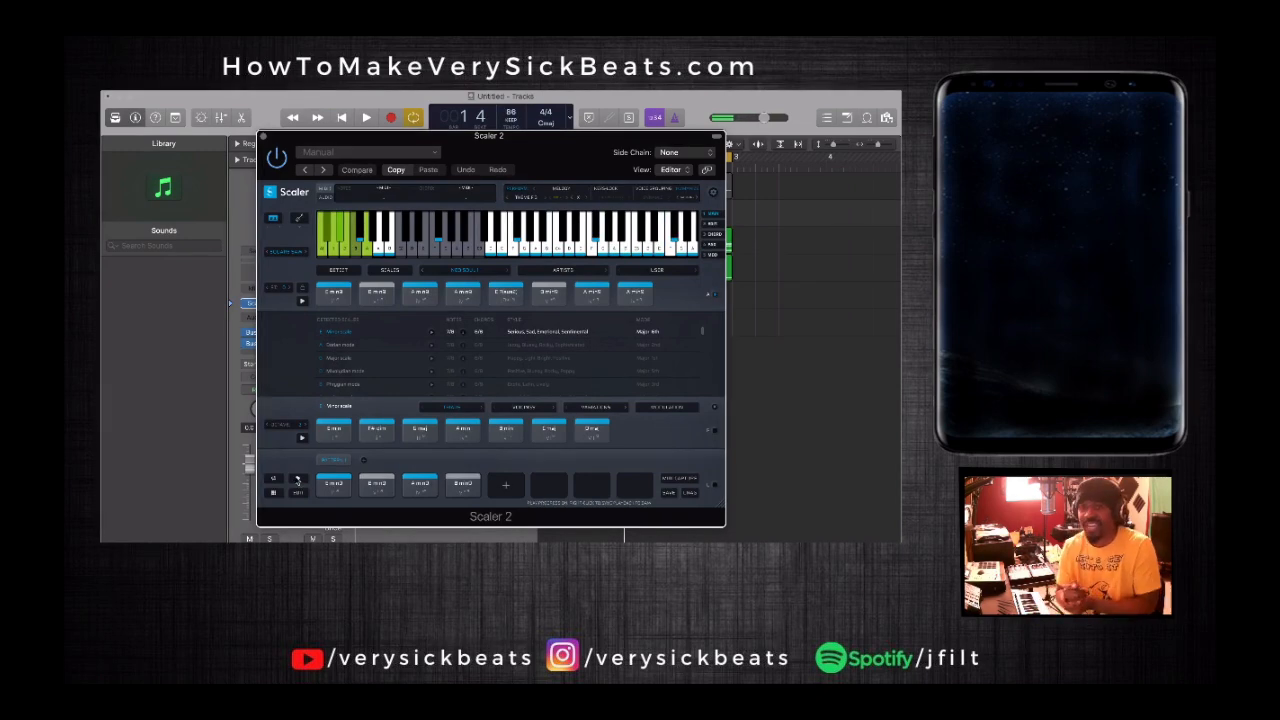
- Place the melody performance as MIDI on the Strings & Flute track at bar 1 and clear the plugin window off the tracks
left_click_drag(521, 136, 301, 131)
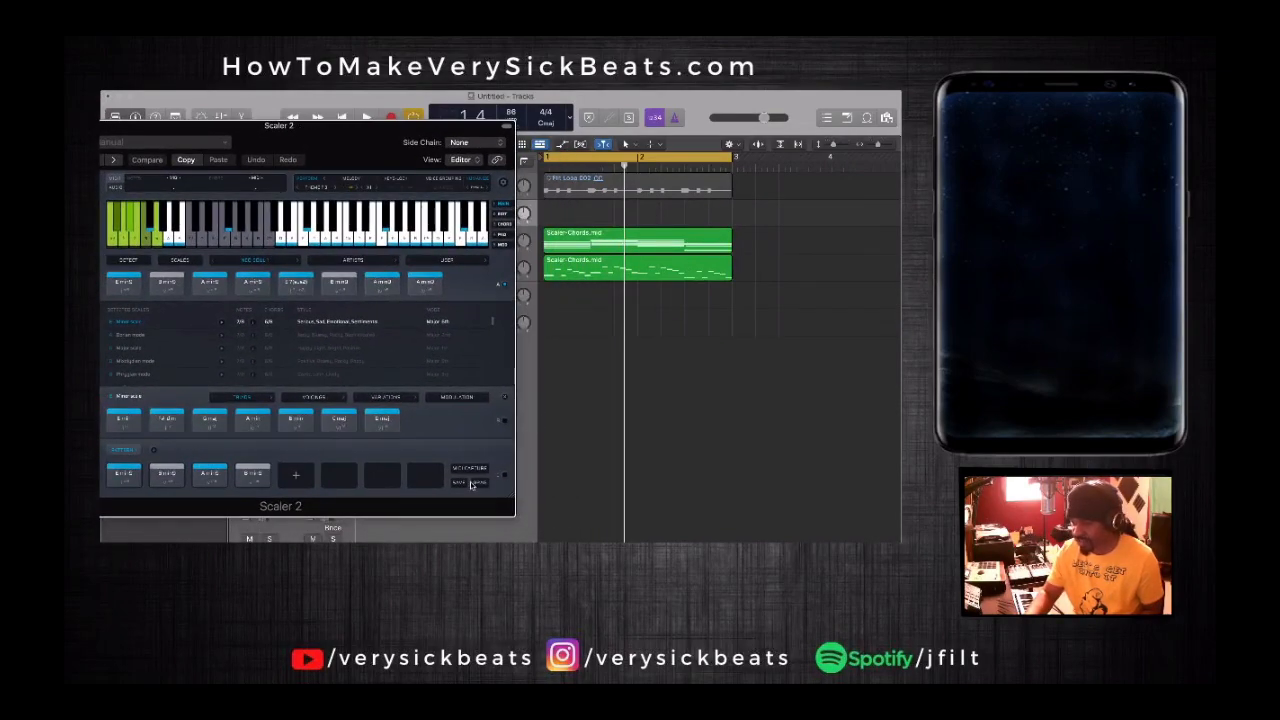
left_click_drag(477, 487, 549, 296)
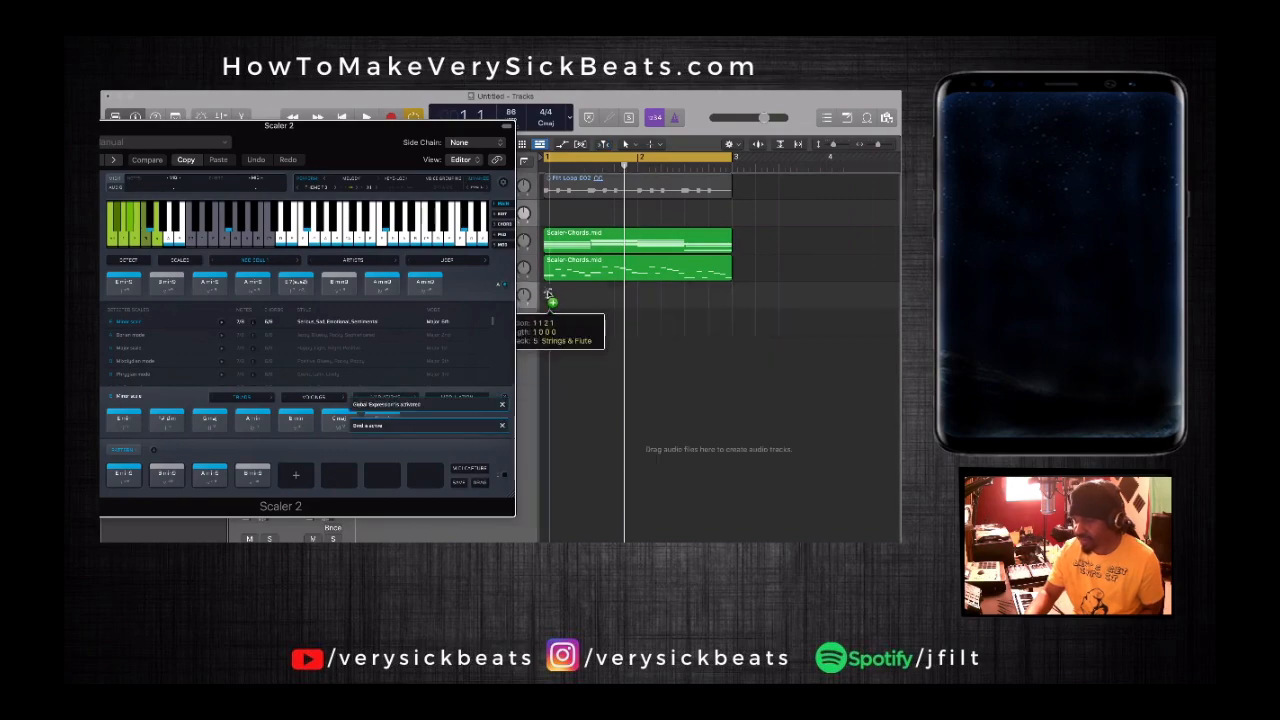
left_click_drag(549, 296, 549, 296)
left_click_drag(486, 366, 494, 357)
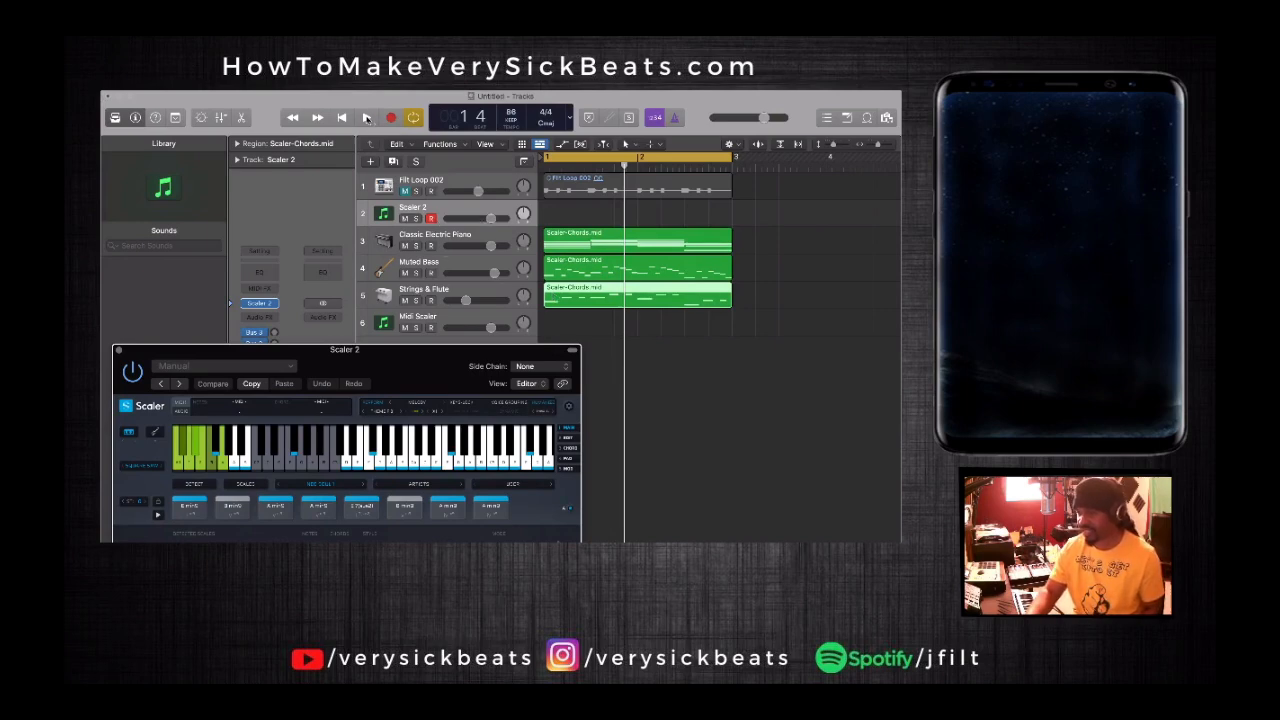
- Play back the electric piano, bass and strings parts together with the loop track muted, and stop playback
left_click(367, 118)
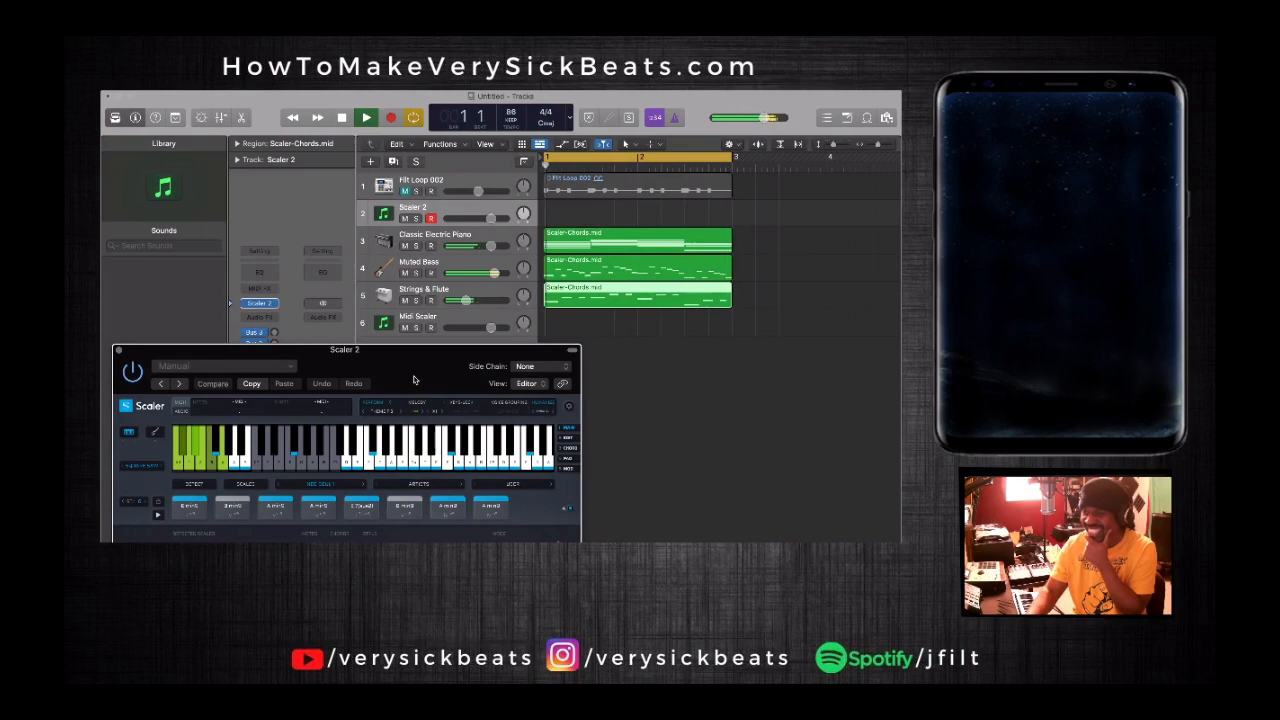
left_click(342, 119)
left_click_drag(384, 361, 383, 163)
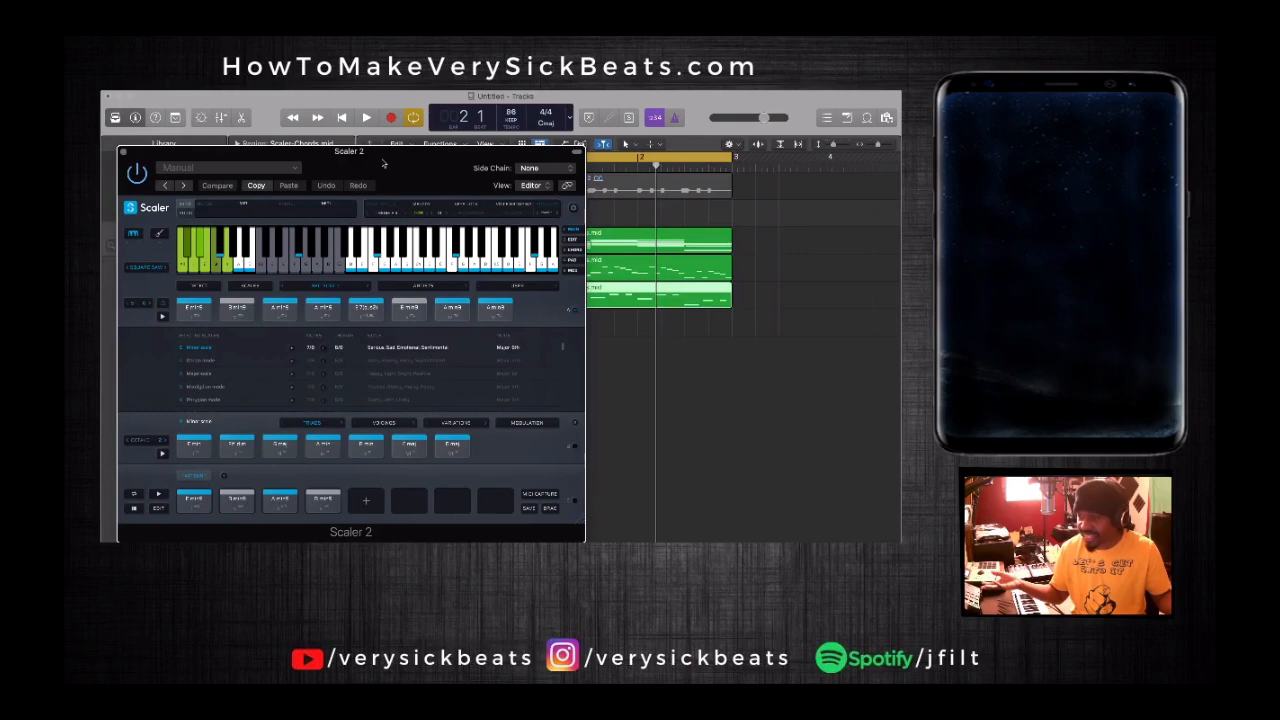
left_click_drag(383, 163, 392, 344)
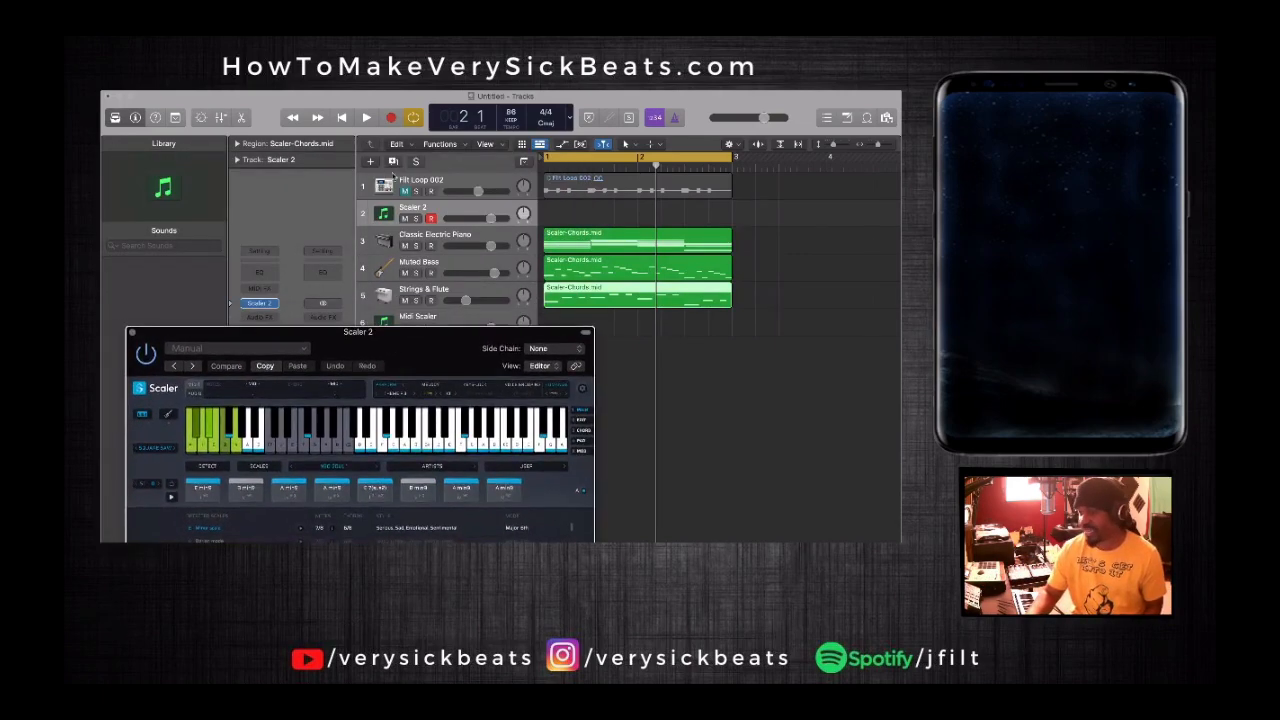
- Unmute the Filt Loop 002 track and play the beat with it before stopping playback
left_click(405, 190)
key("space")
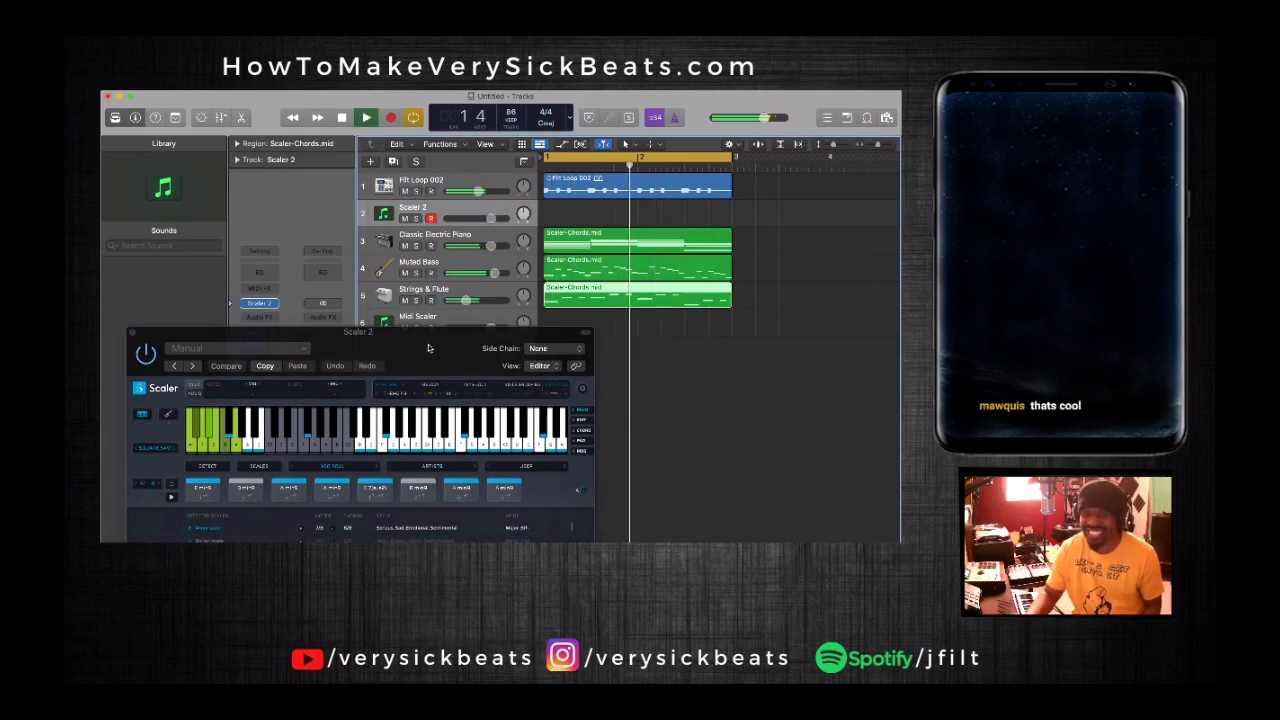
left_click_drag(424, 221, 404, 152)
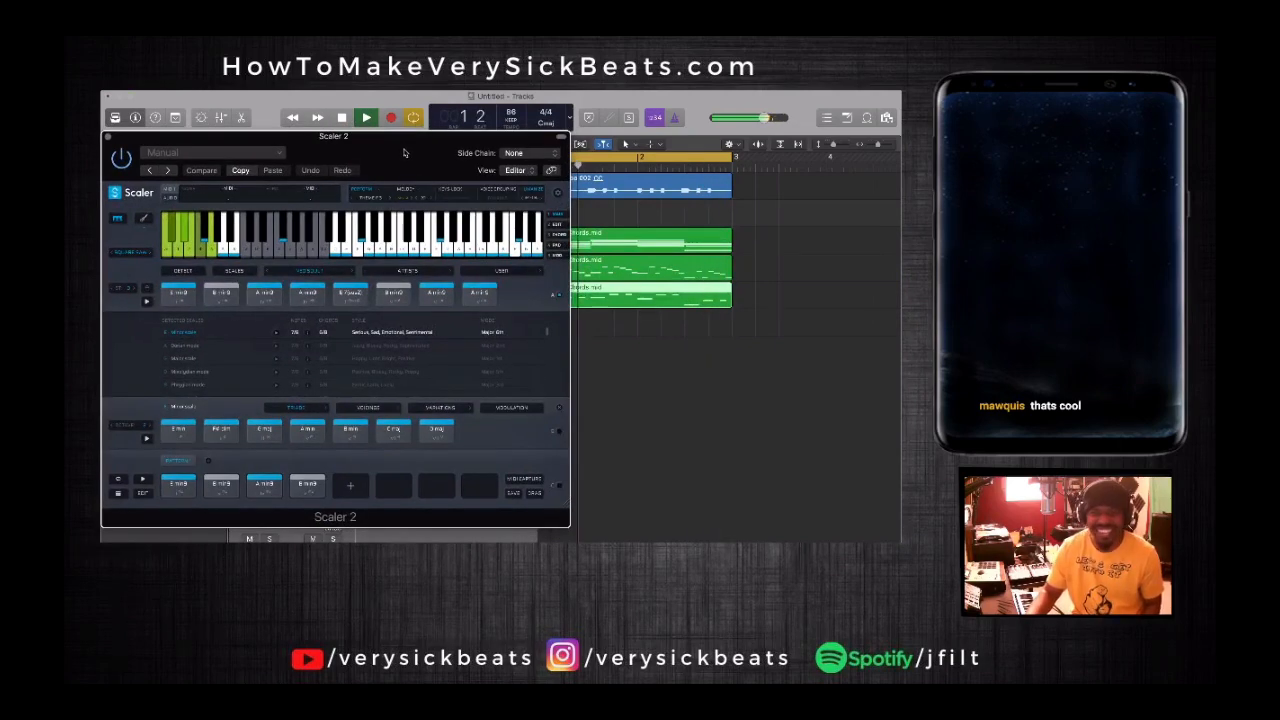
left_click_drag(404, 152, 464, 354)
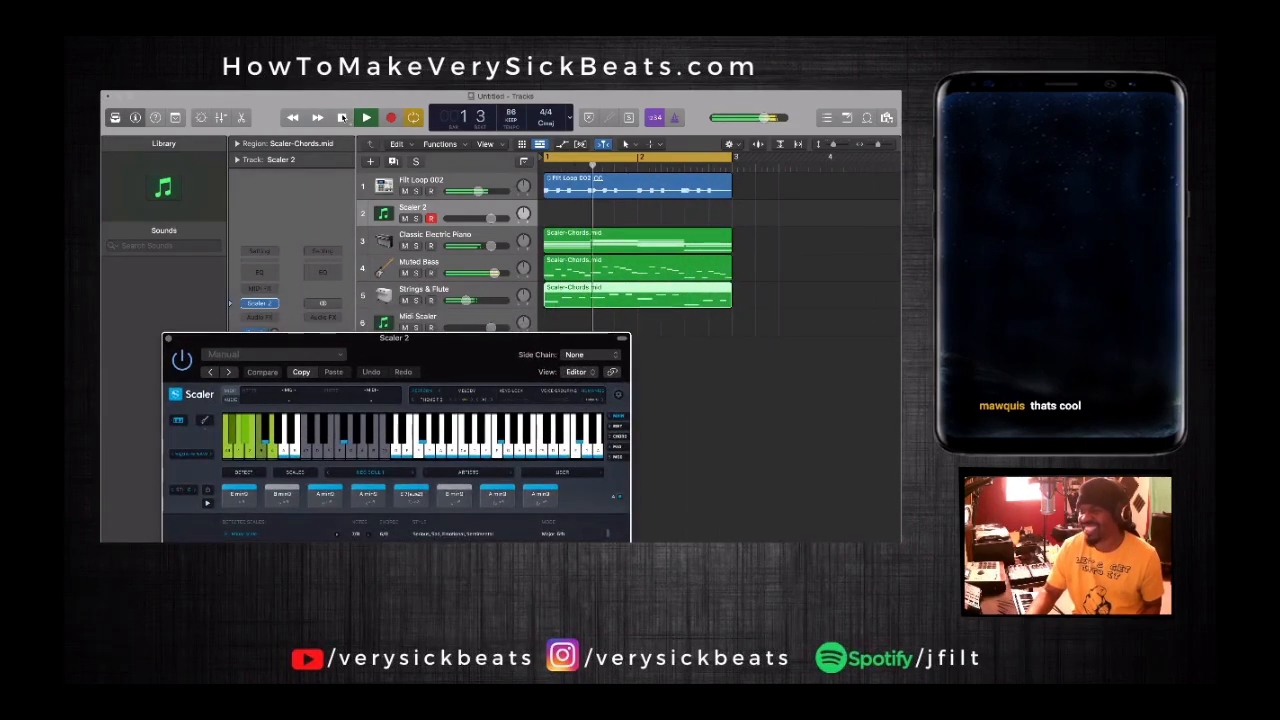
left_click(342, 118)
- Close the Scaler 2 plugin window and open the Scaler 2 instrument on the Midi Scaler track
left_click_drag(404, 346, 390, 144)
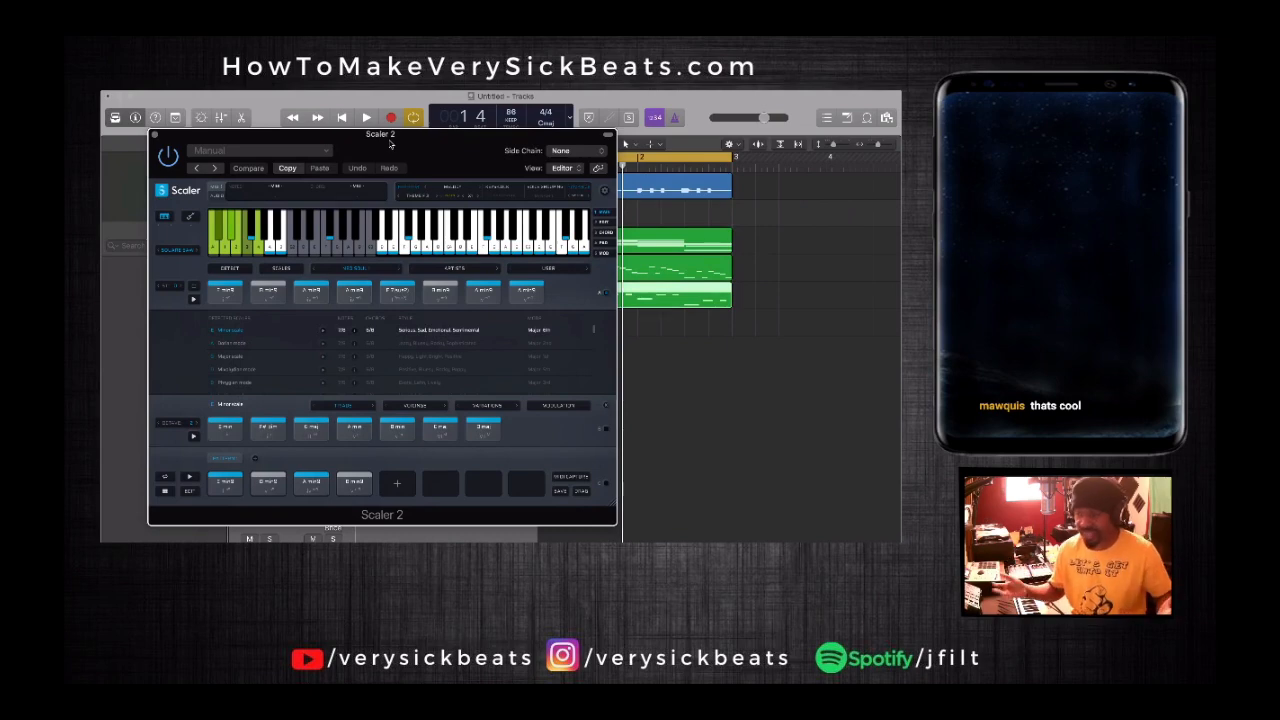
left_click(153, 135)
left_click(474, 318)
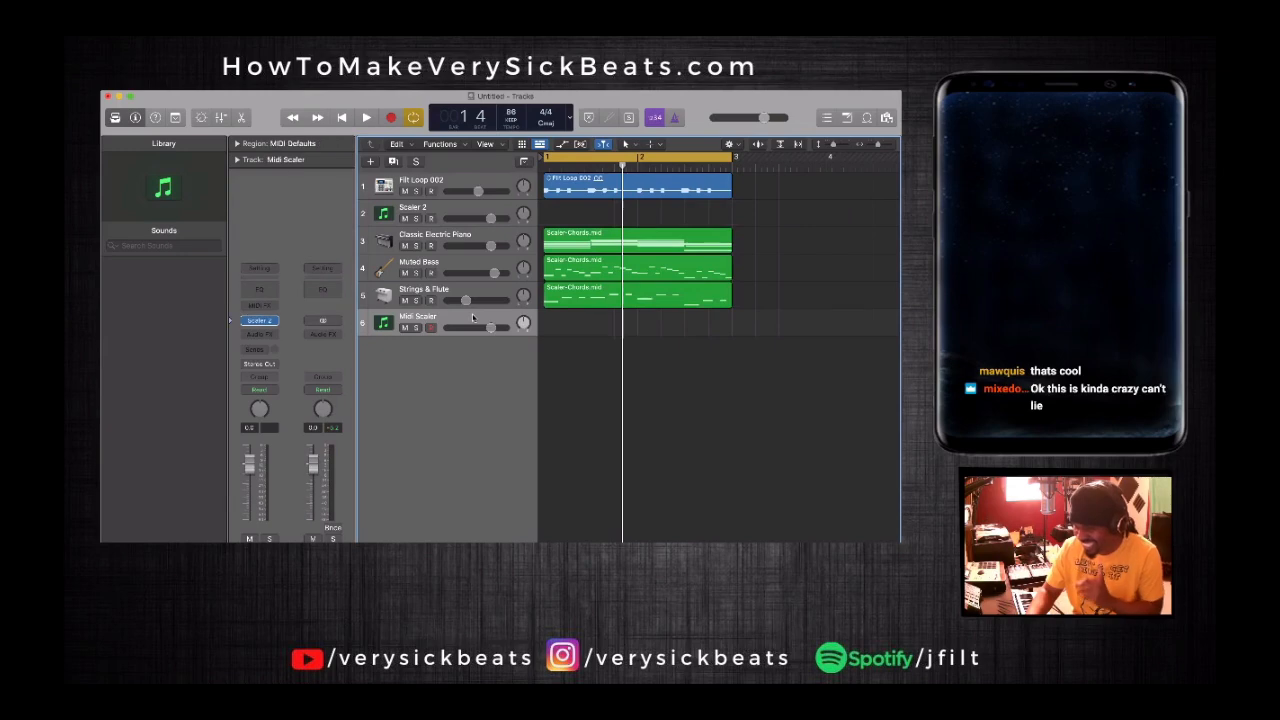
left_click(259, 320)
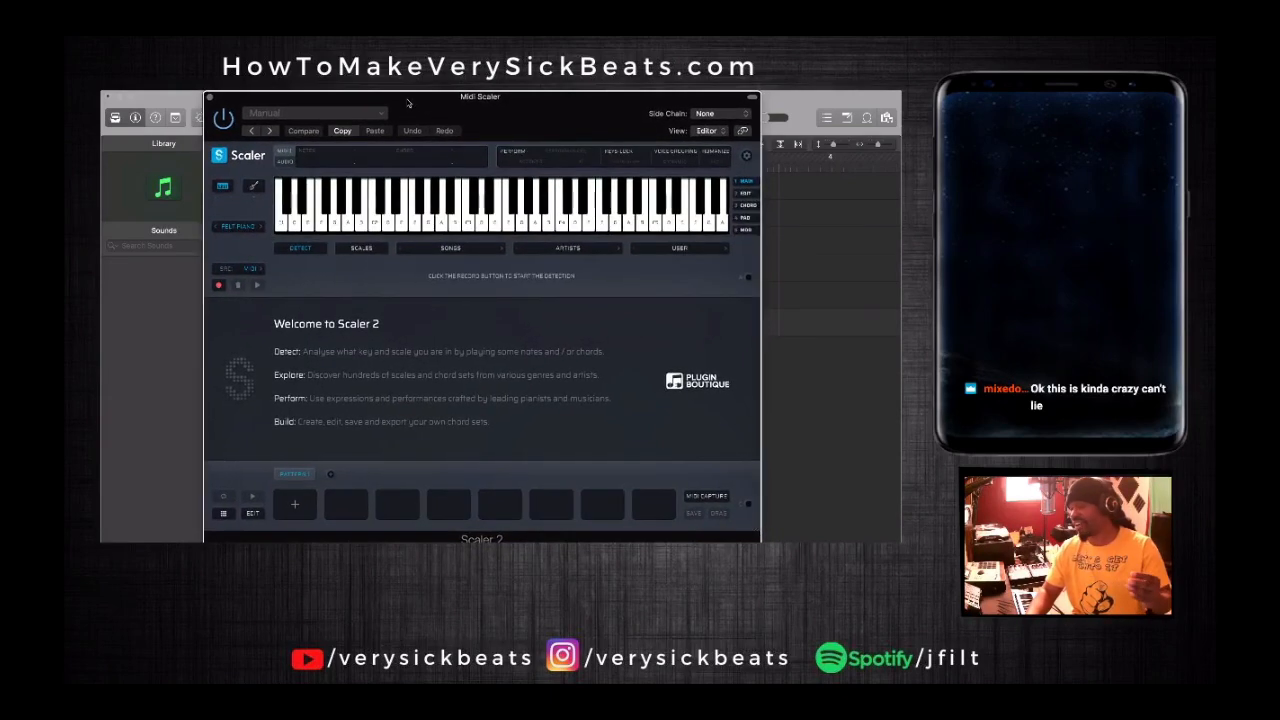
- Preview Piano_Bmp_82-C#.wav from the Piano loops folder and load it into Scaler for chord detection, accepting replacement of the current detection
left_click_drag(408, 103, 434, 101)
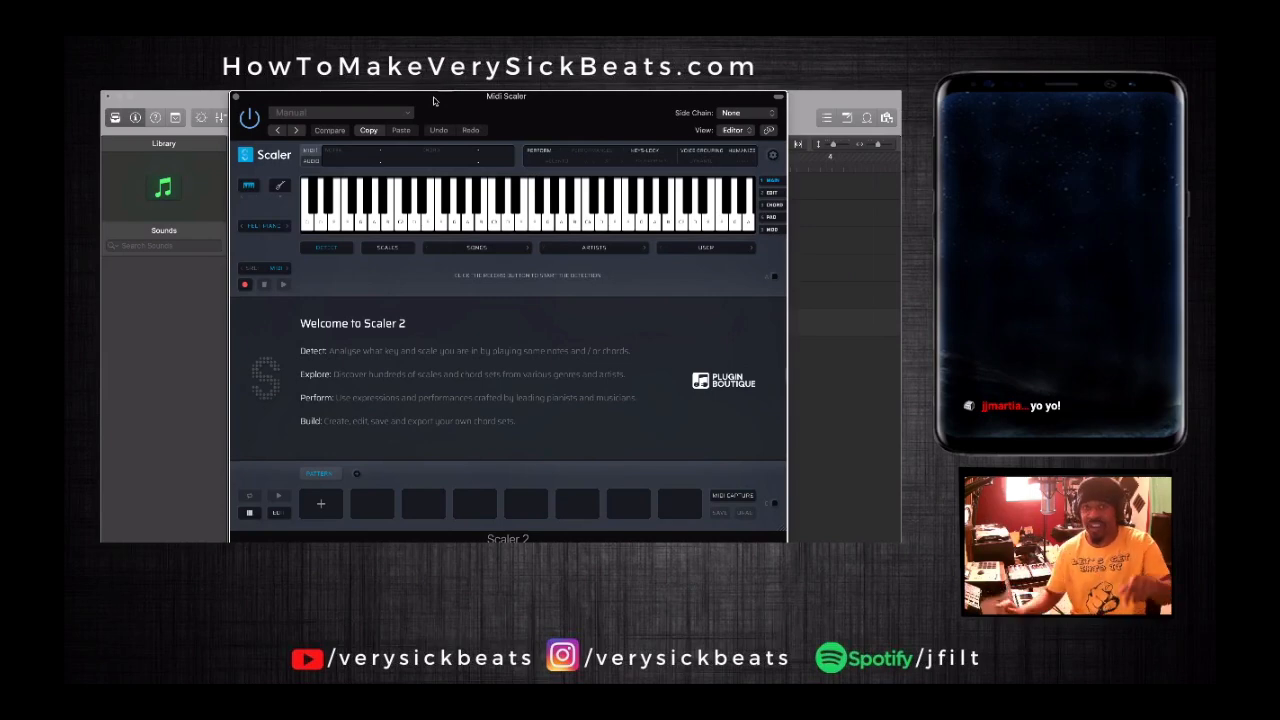
left_click_drag(725, 101, 638, 101)
left_click(886, 118)
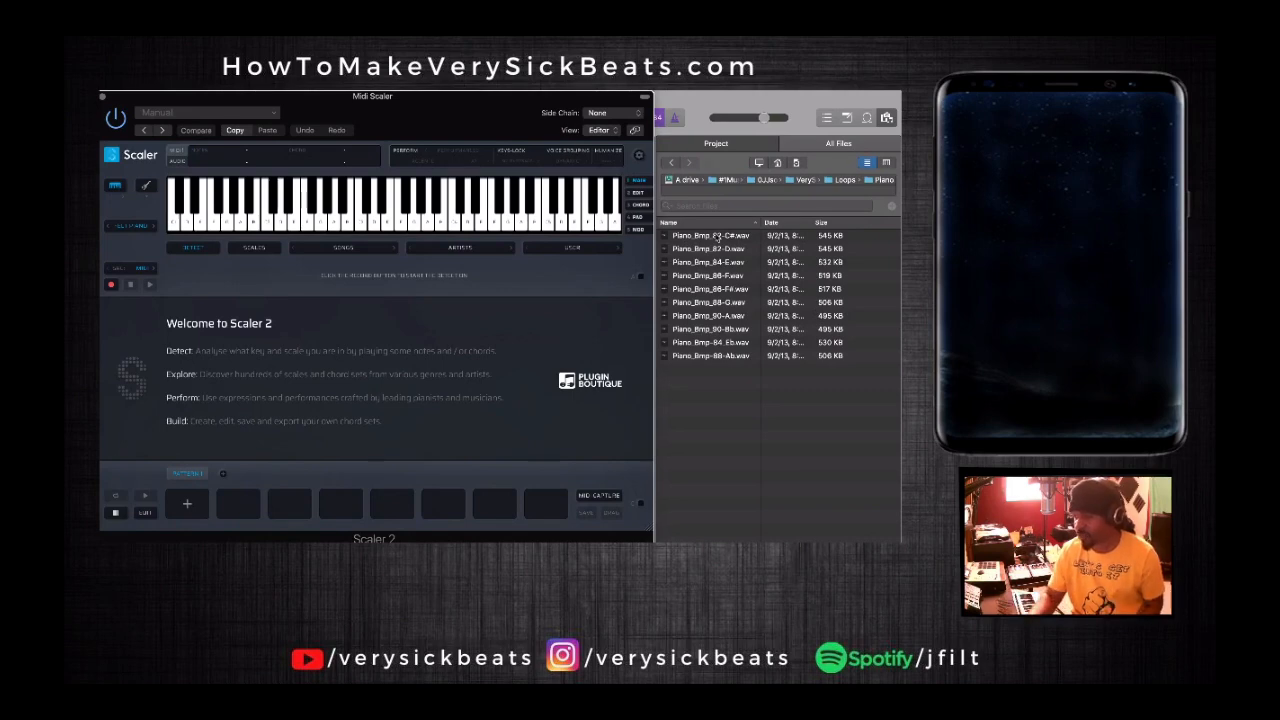
left_click(716, 236)
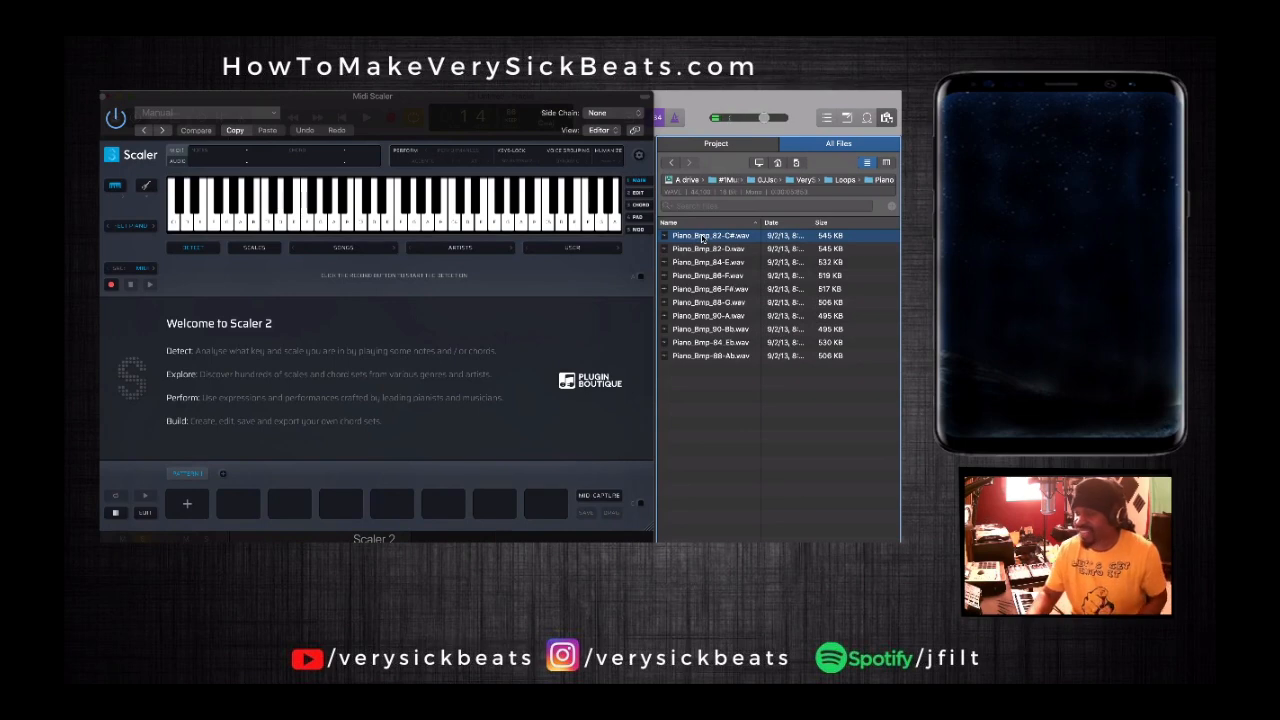
left_click_drag(700, 236, 420, 324)
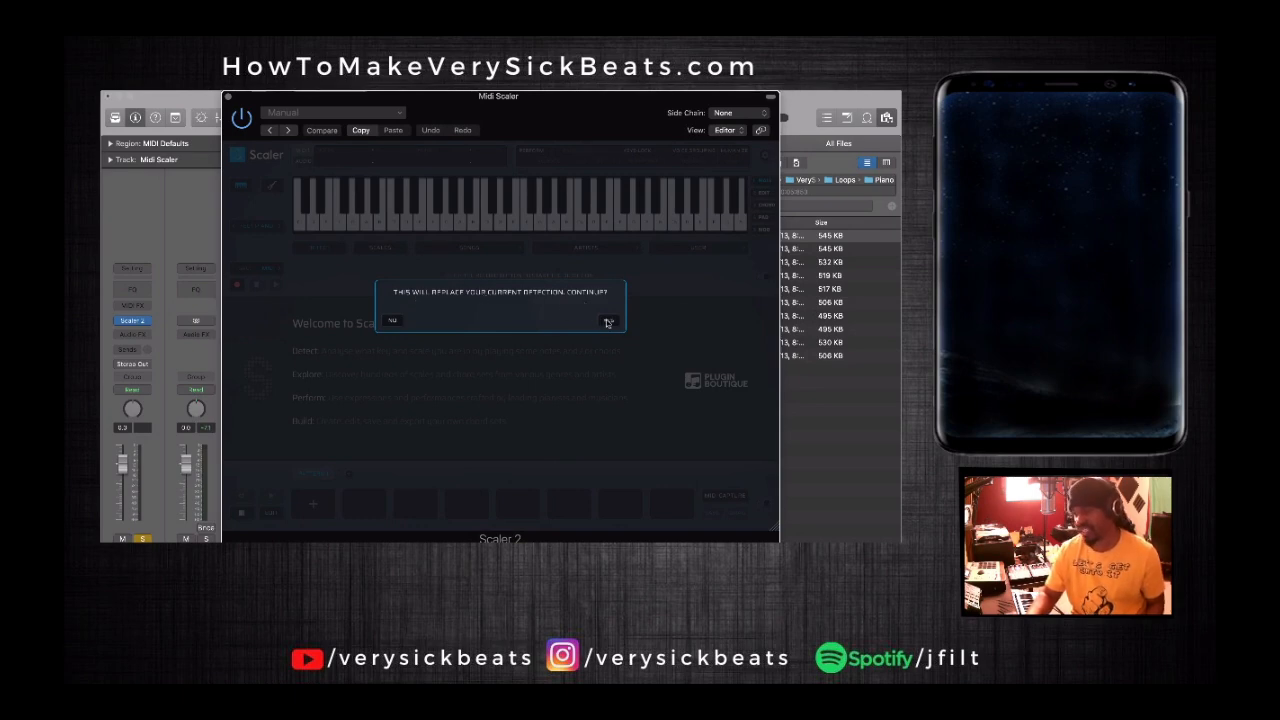
left_click(607, 322)
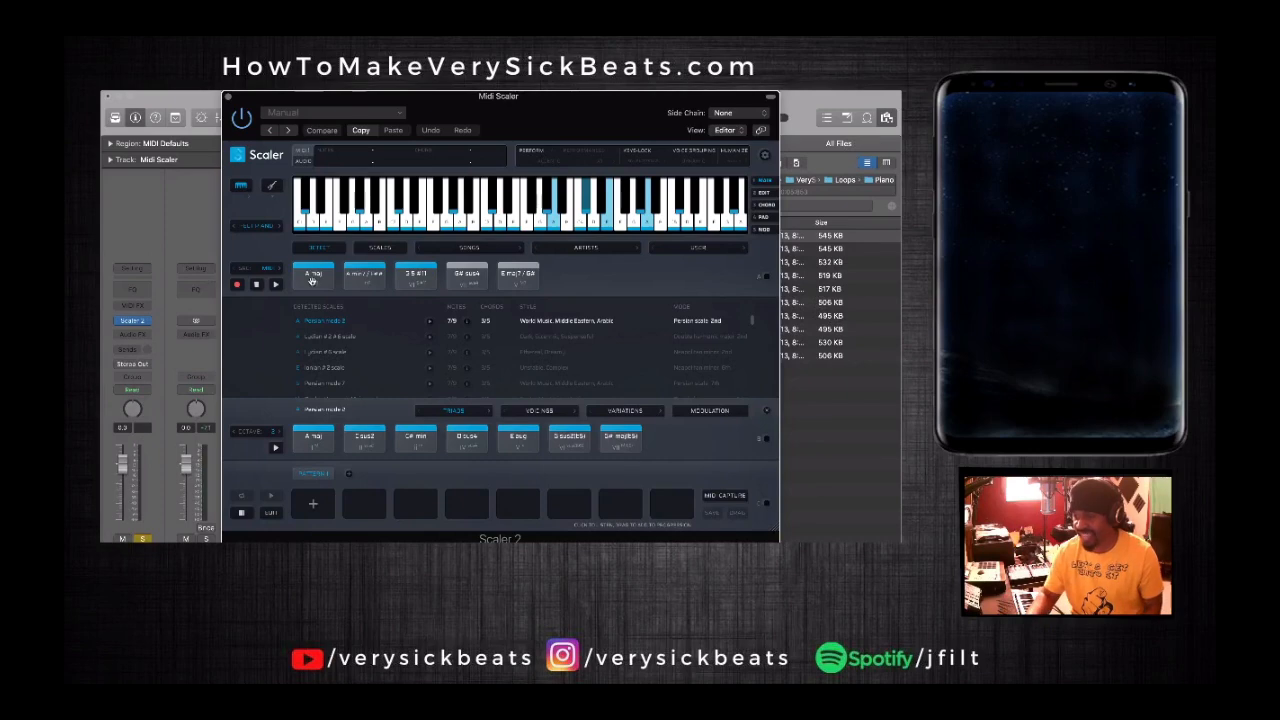
- Audition the chords detected from the piano loop
left_click(312, 281)
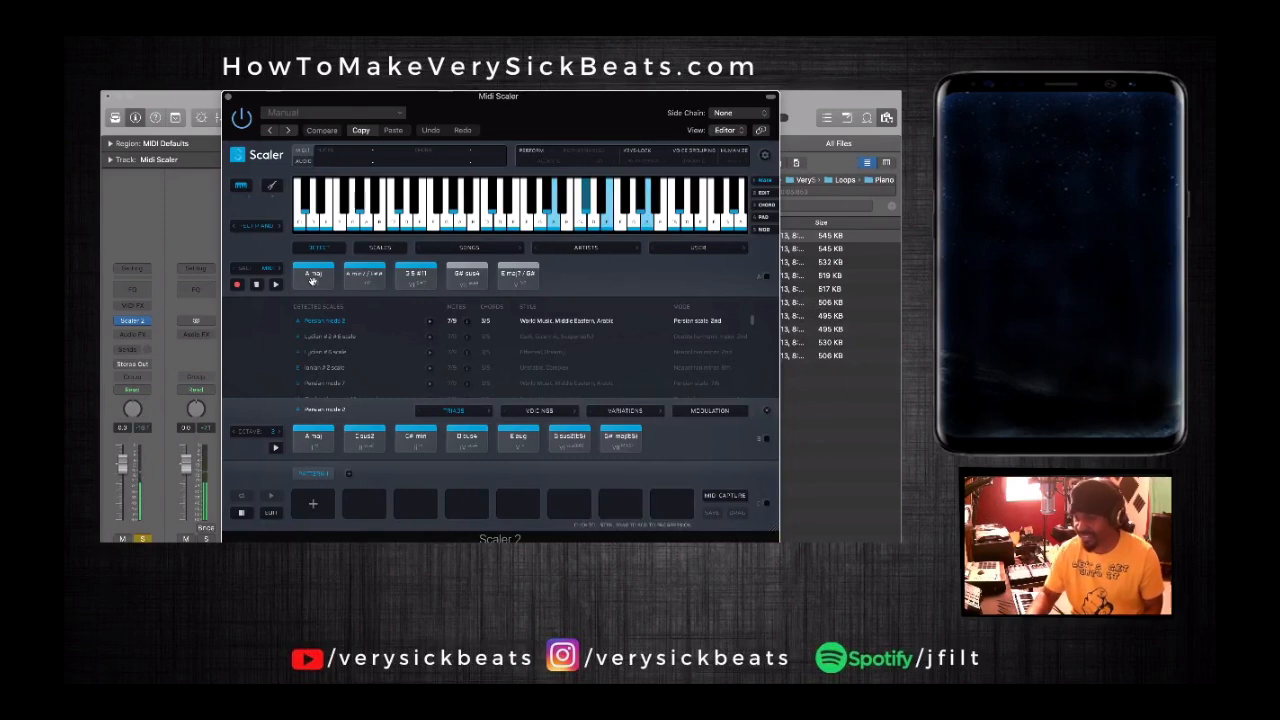
left_click(363, 280)
left_click(410, 281)
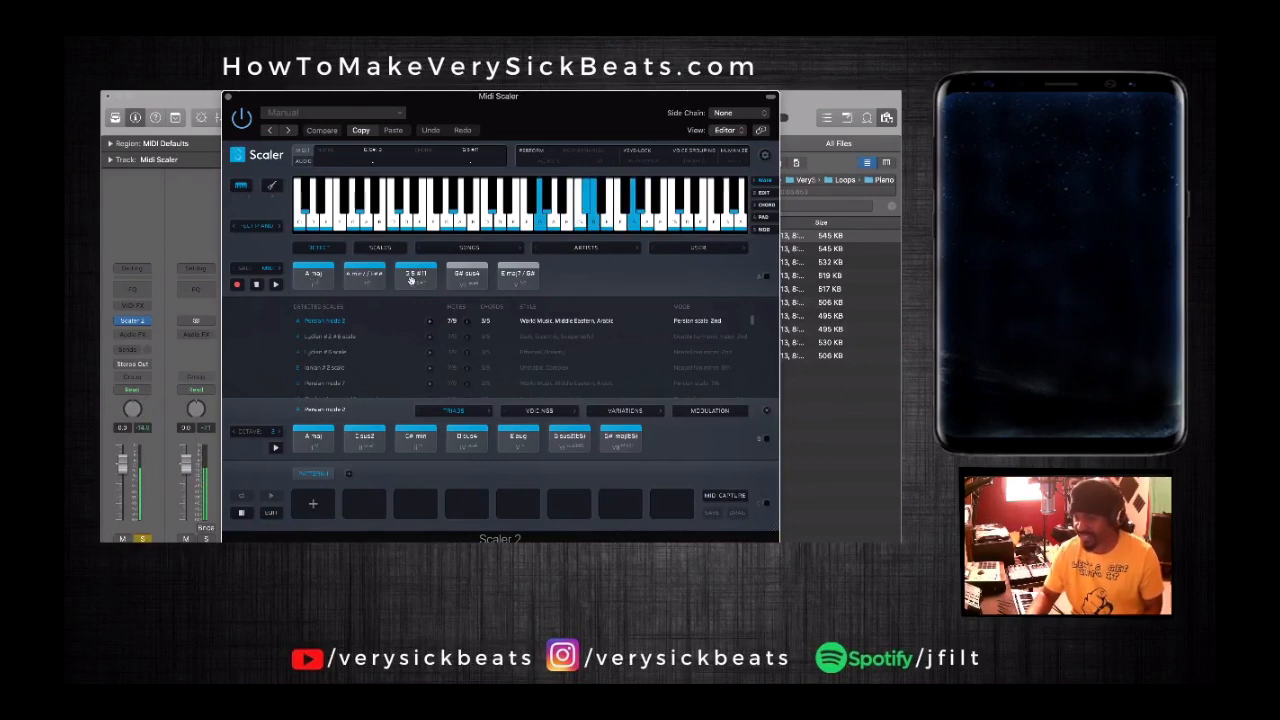
left_click(513, 281)
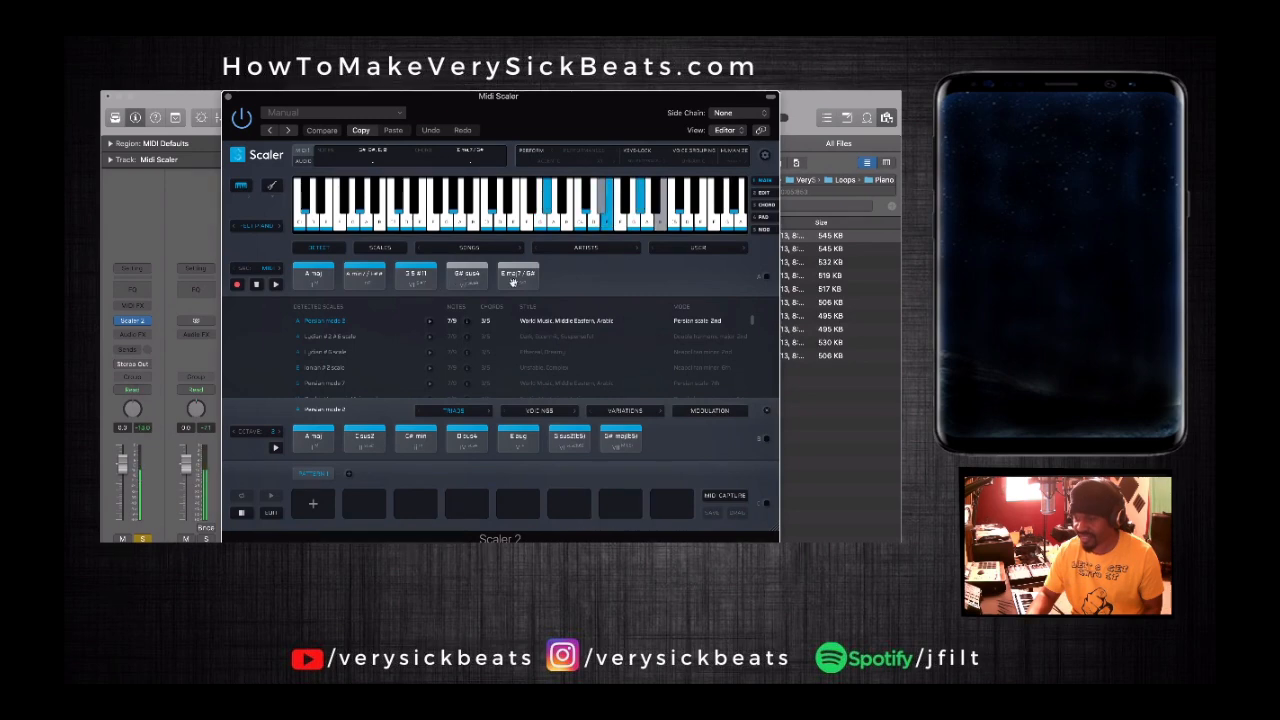
left_click(311, 276)
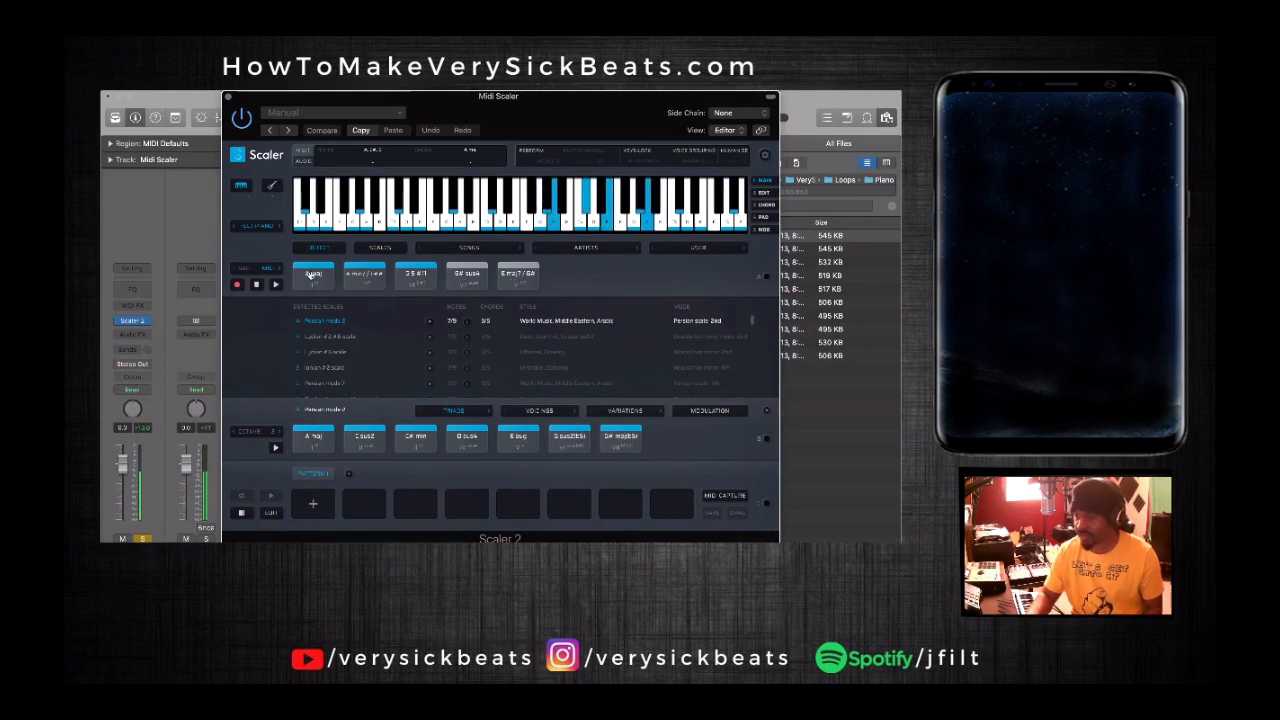
left_click(354, 277)
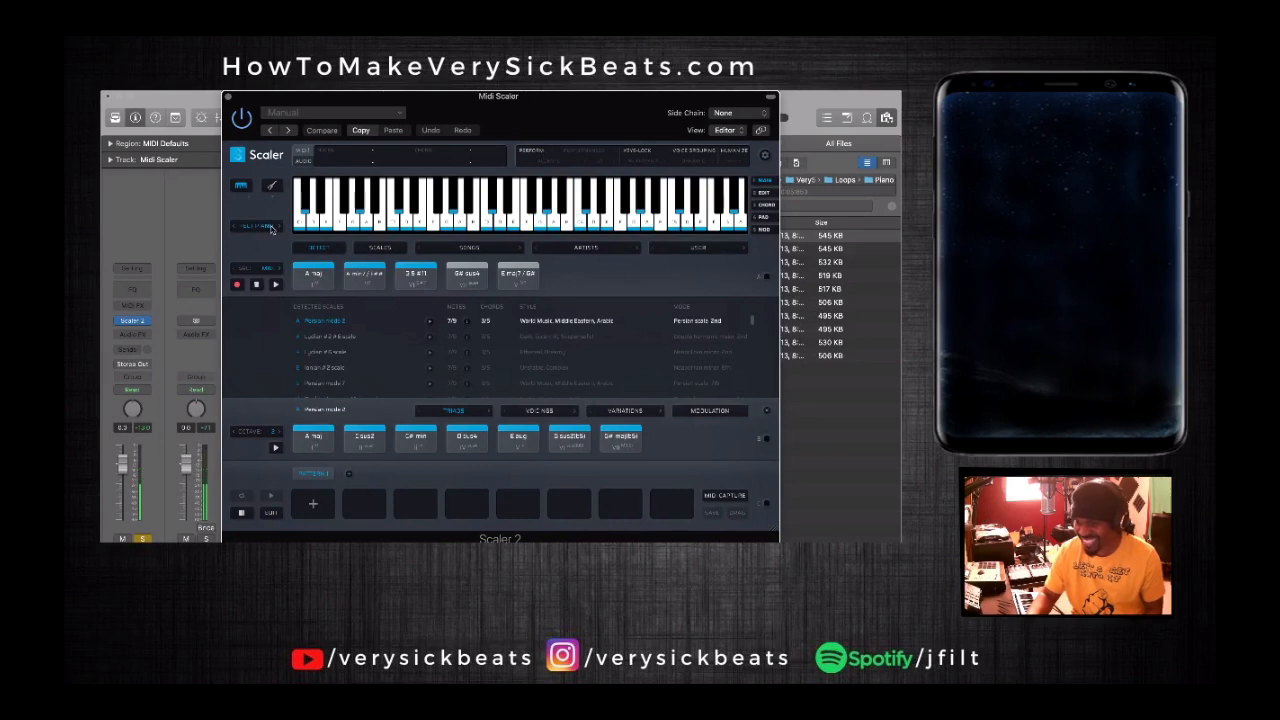
- Try the Soft Piano sound on the detected A maj chord
left_click(254, 228)
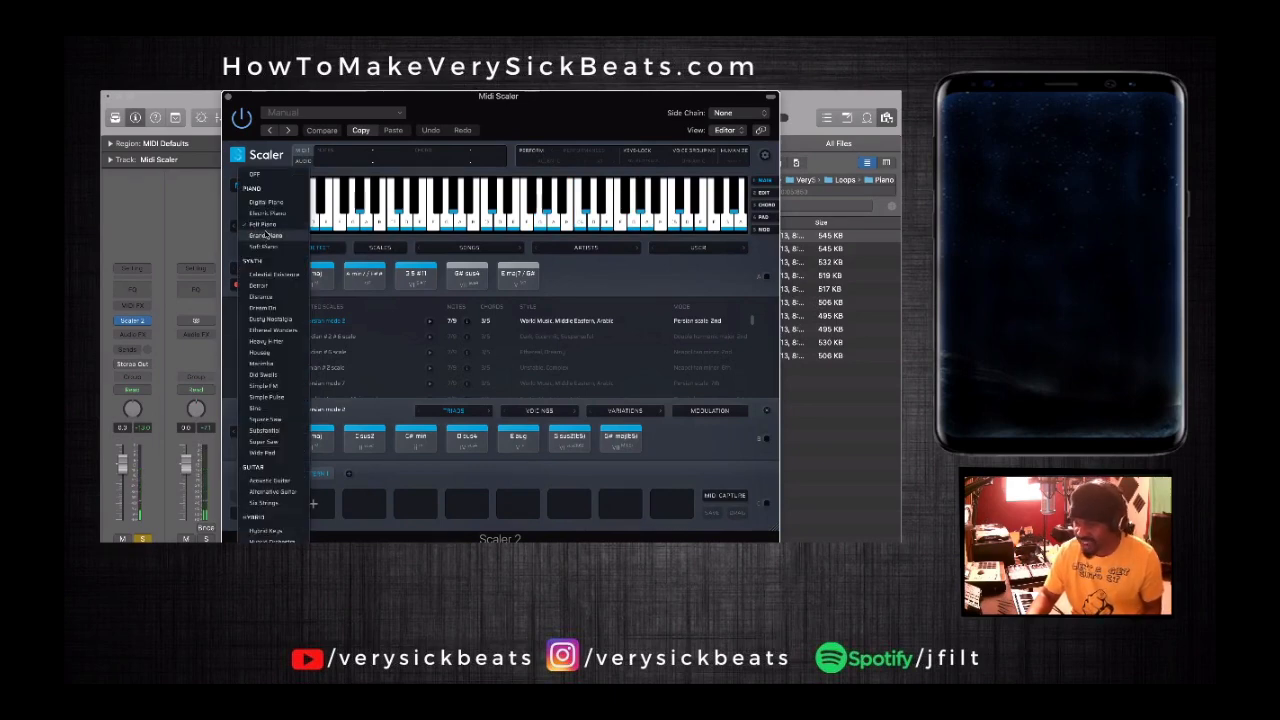
left_click(266, 247)
left_click(308, 274)
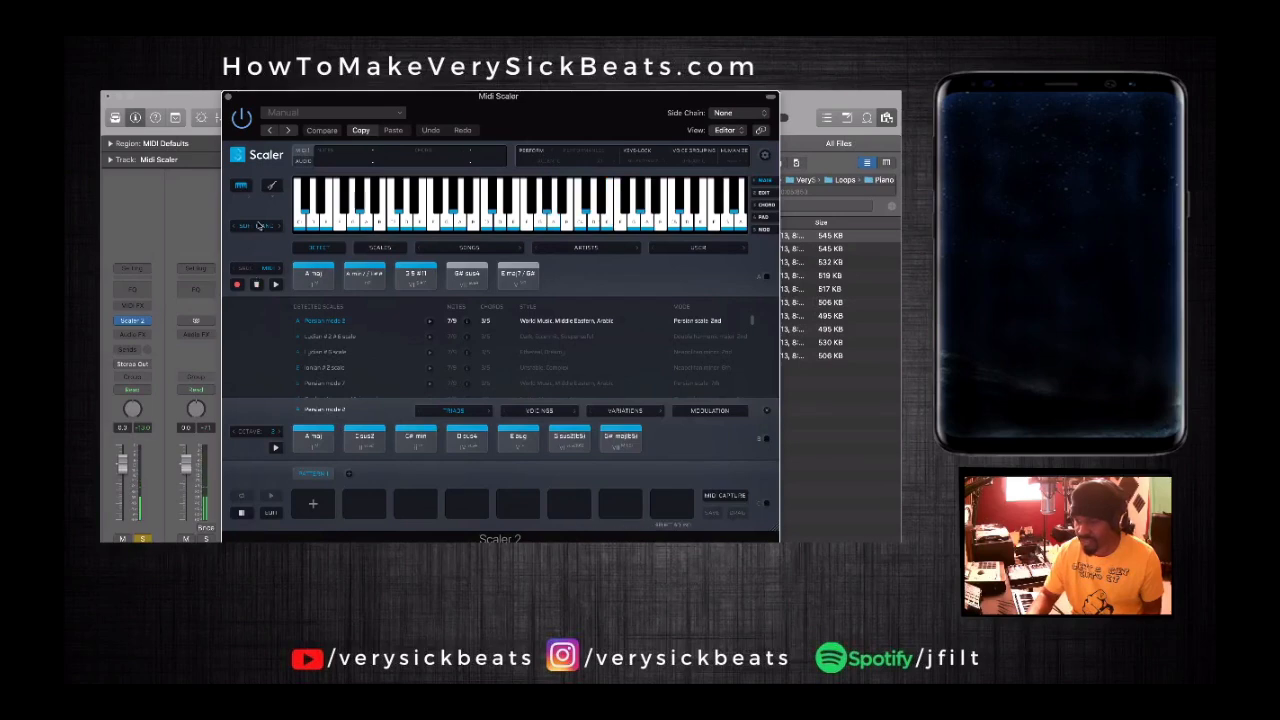
- Set Scaler's internal sound to Marimba and audition all five detected chords with it
left_click(258, 226)
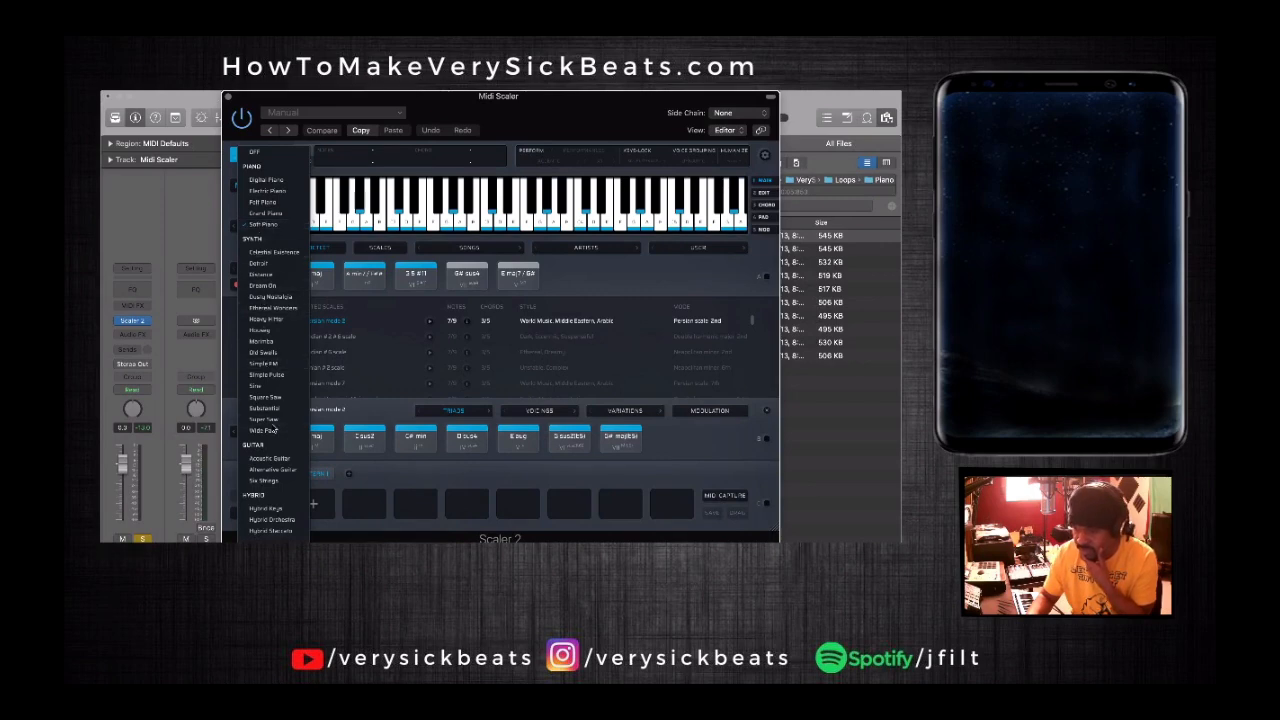
left_click(268, 342)
left_click(315, 278)
left_click(371, 278)
left_click(405, 280)
left_click(466, 278)
left_click(518, 278)
left_click(518, 281)
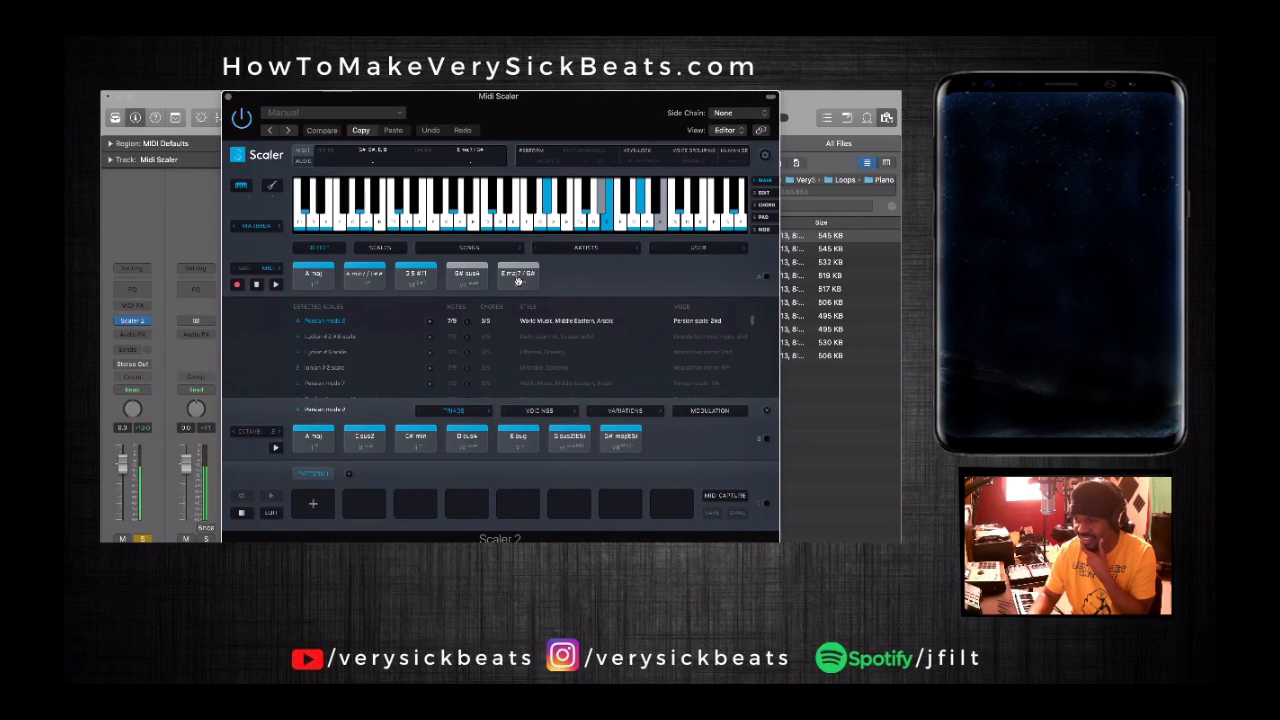
left_click(316, 275)
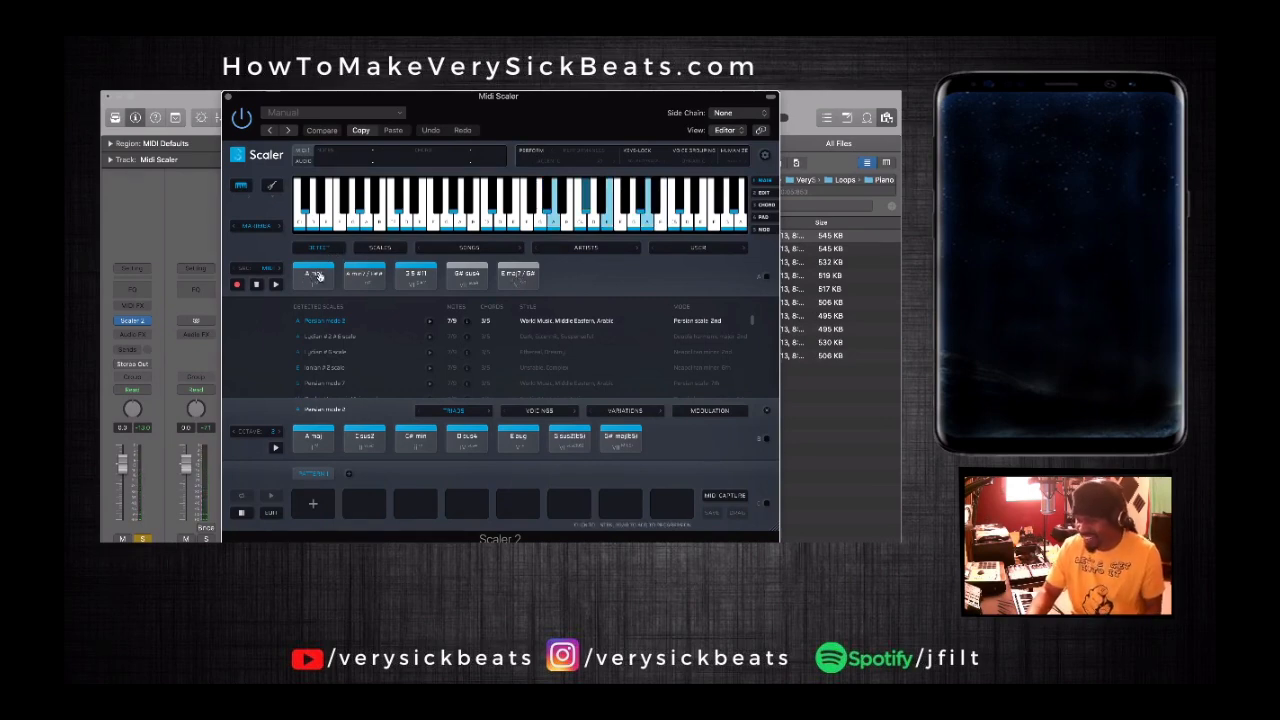
- Build Pattern 1 from the first, fourth, second and fifth detected chords in that order, and play the progression
left_click_drag(319, 277, 314, 500)
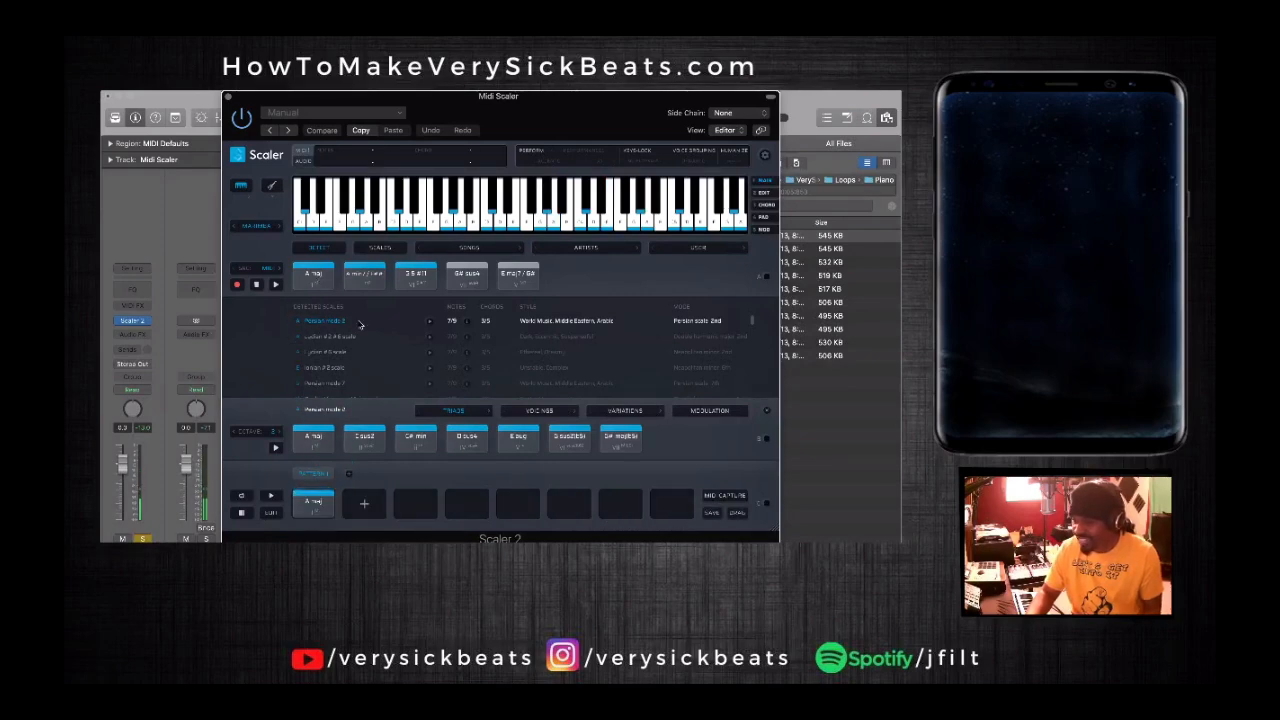
left_click(416, 276)
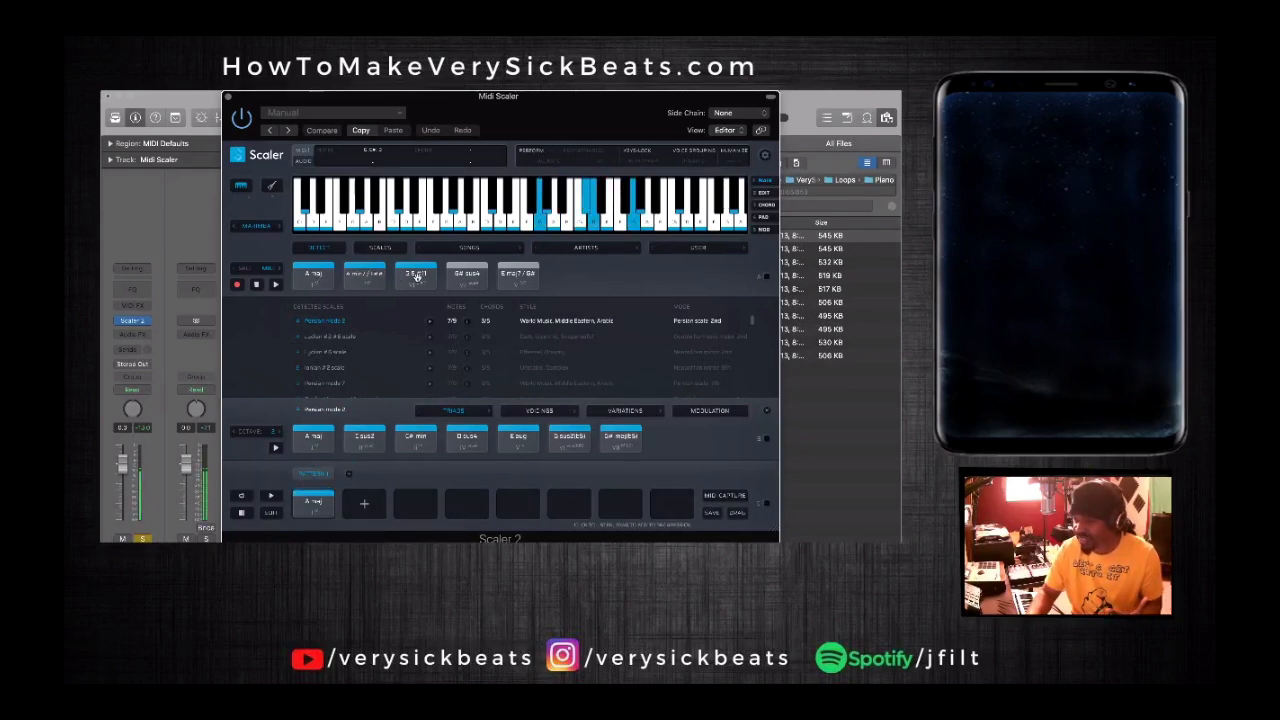
left_click(462, 276)
left_click_drag(462, 276, 368, 498)
left_click_drag(365, 278, 417, 501)
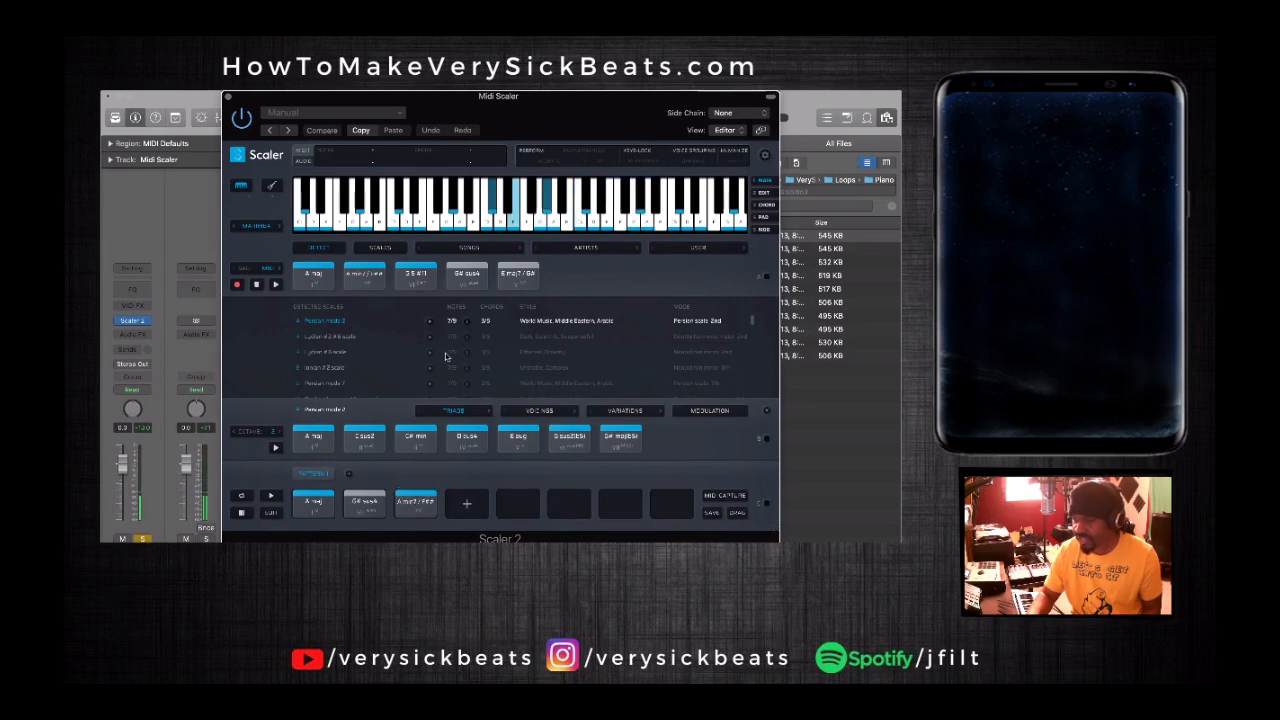
left_click_drag(515, 281, 468, 500)
left_click(269, 496)
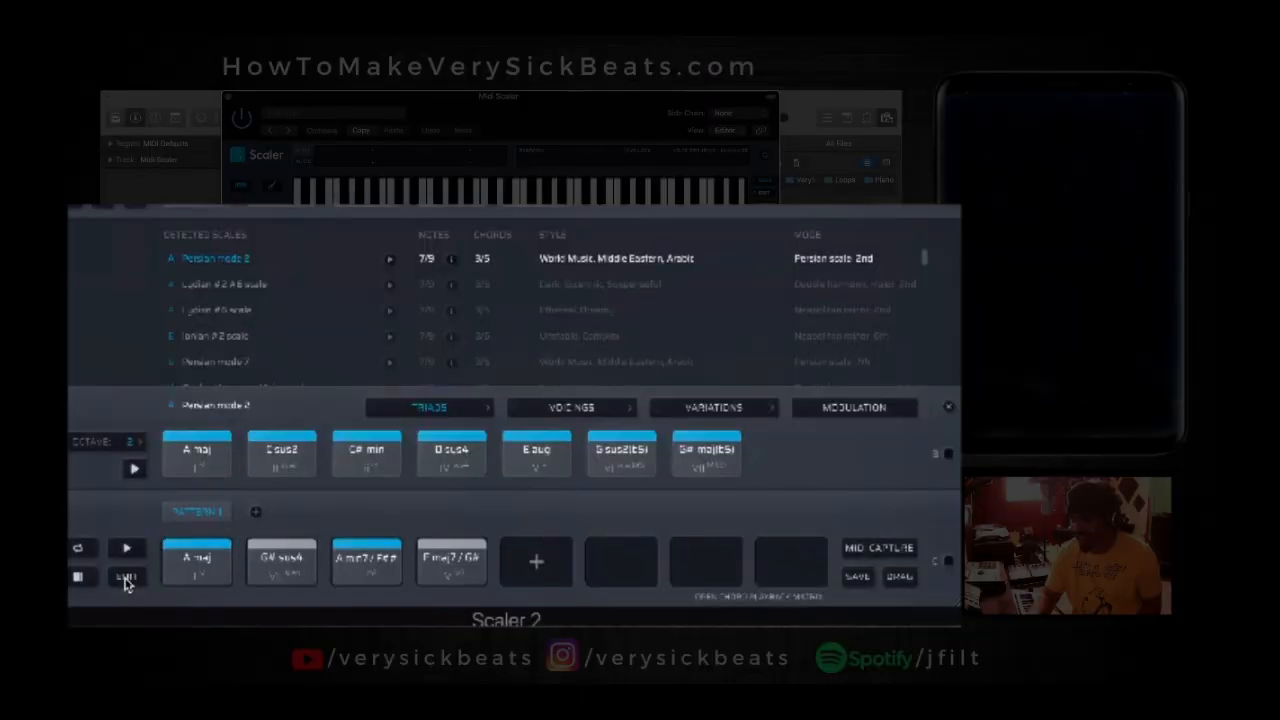
- Lower the octave of all four chords in Pattern 1 by one in the chord voicings
left_click(270, 514)
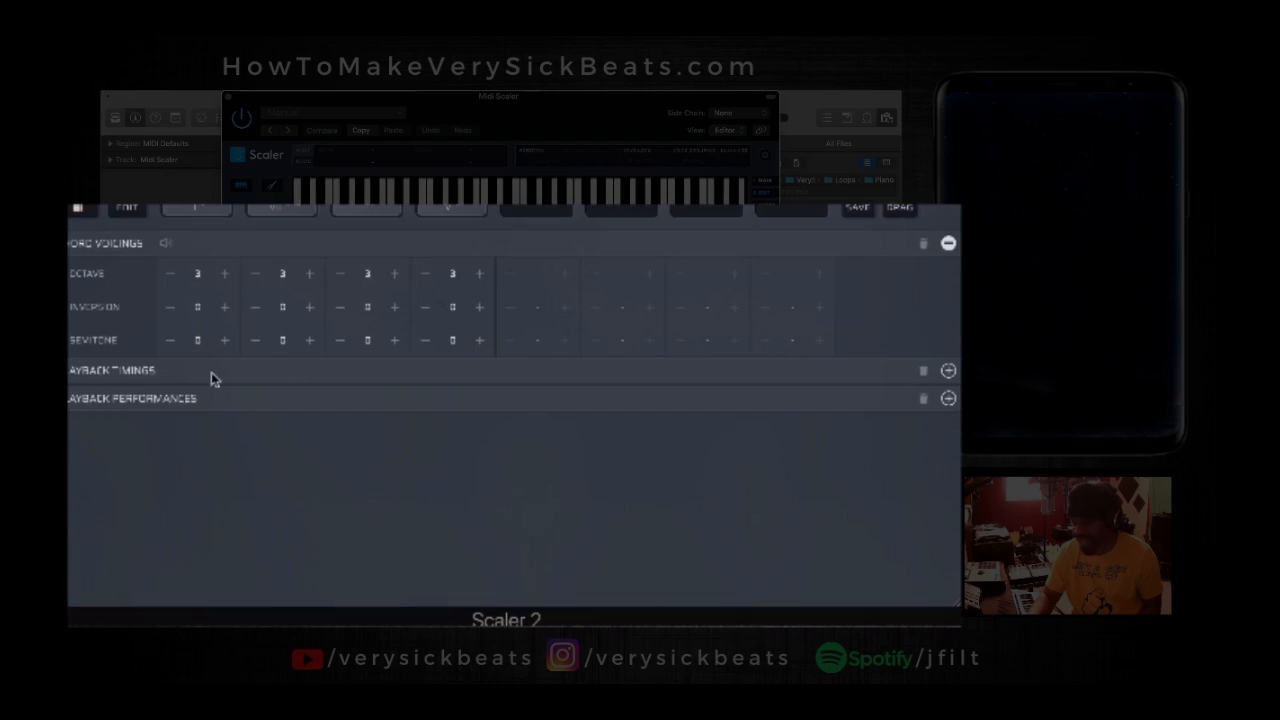
left_click(170, 277)
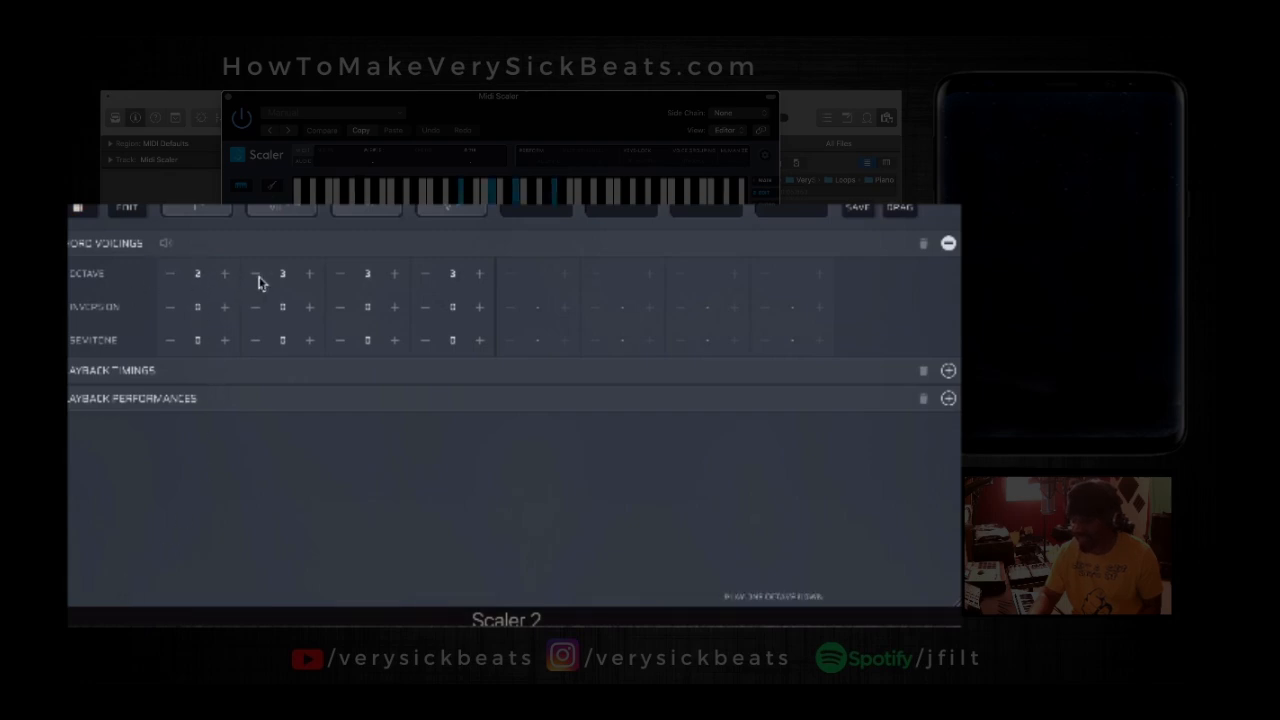
left_click(257, 280)
left_click(343, 277)
left_click(425, 278)
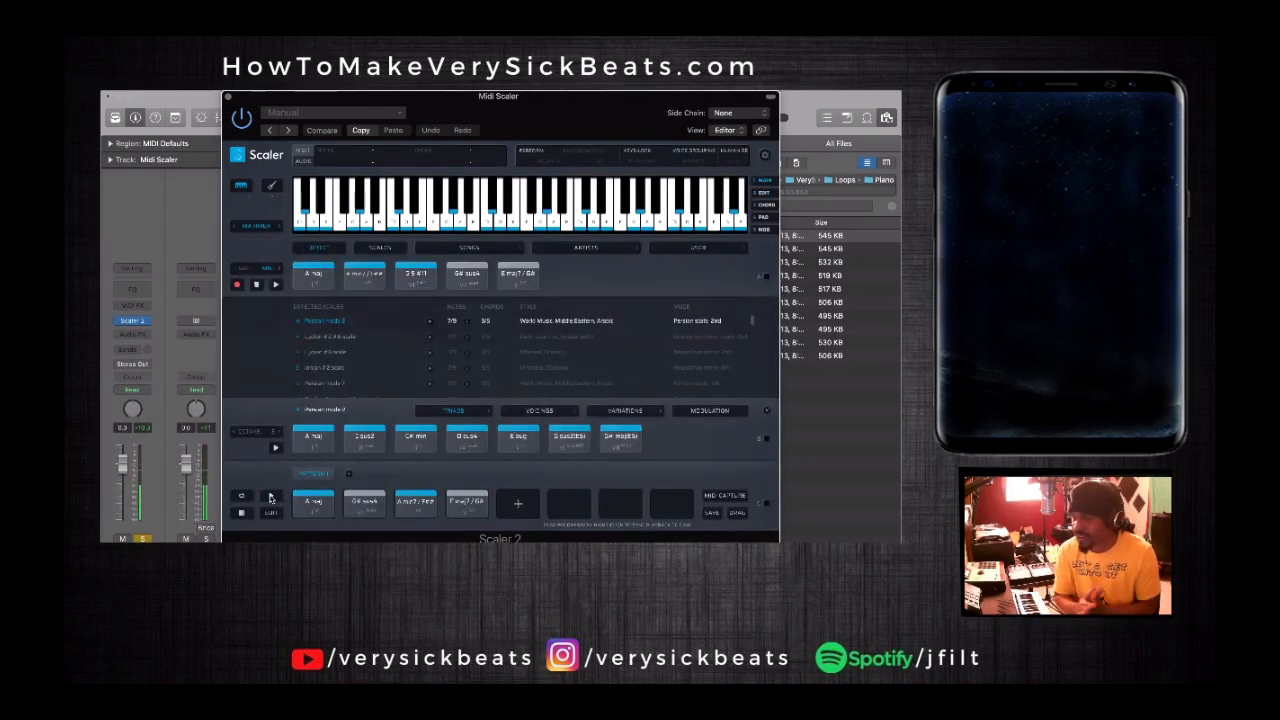
- Apply the Arpeggio articulation at a 1/16 rate and play the Pattern 1 progression with it
left_click(583, 151)
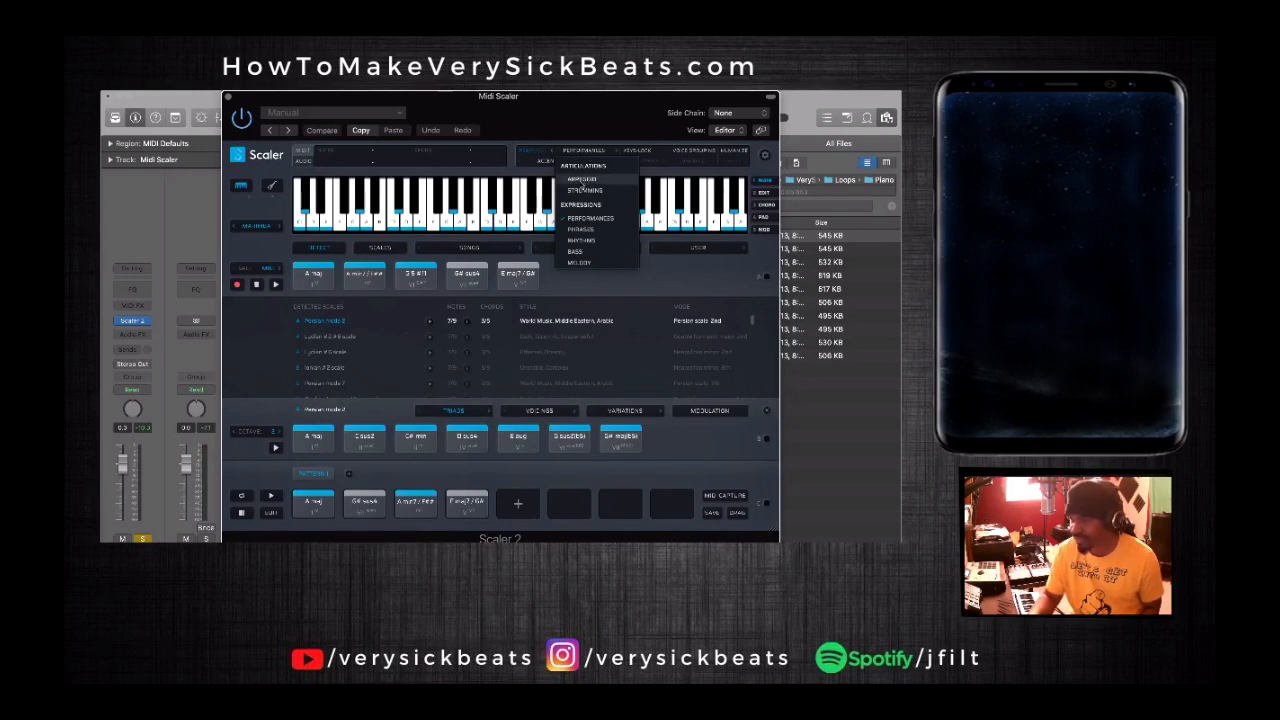
left_click(581, 180)
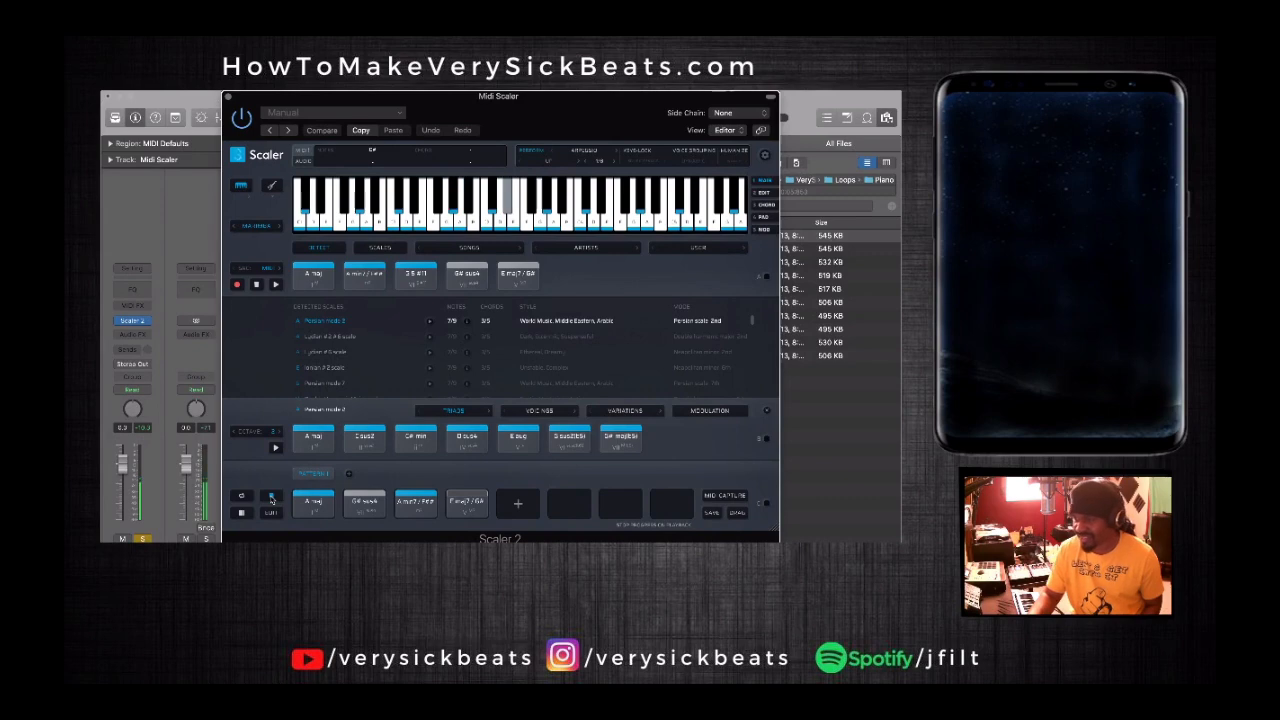
left_click(609, 163)
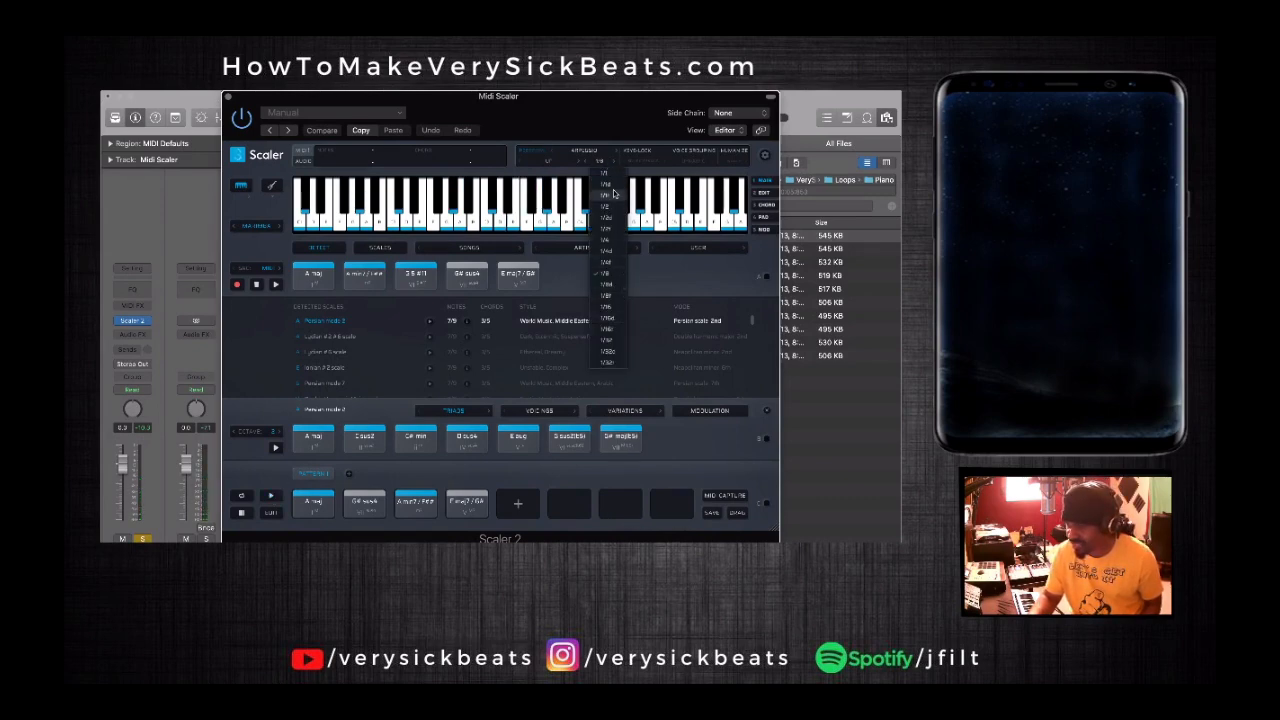
left_click(609, 310)
left_click(271, 496)
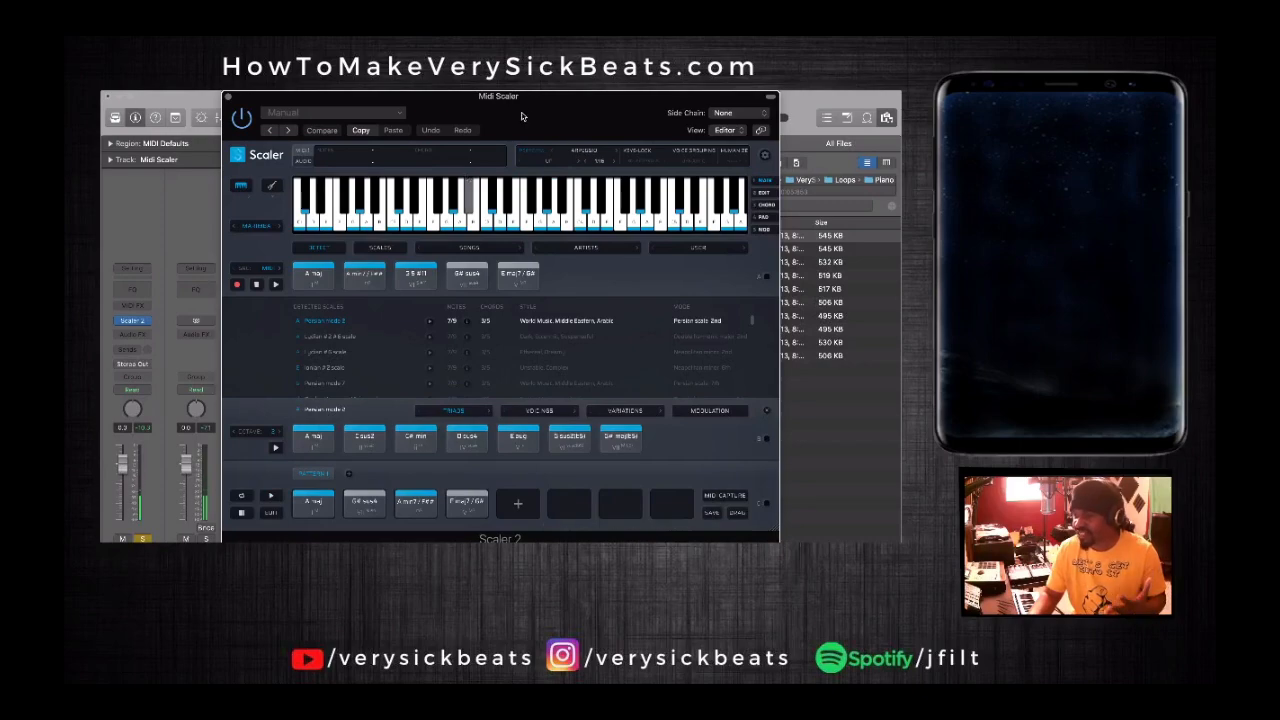
- Create a new software instrument track that uses the EFM1 (FM Synth) instrument in stereo
left_click_drag(525, 103, 629, 397)
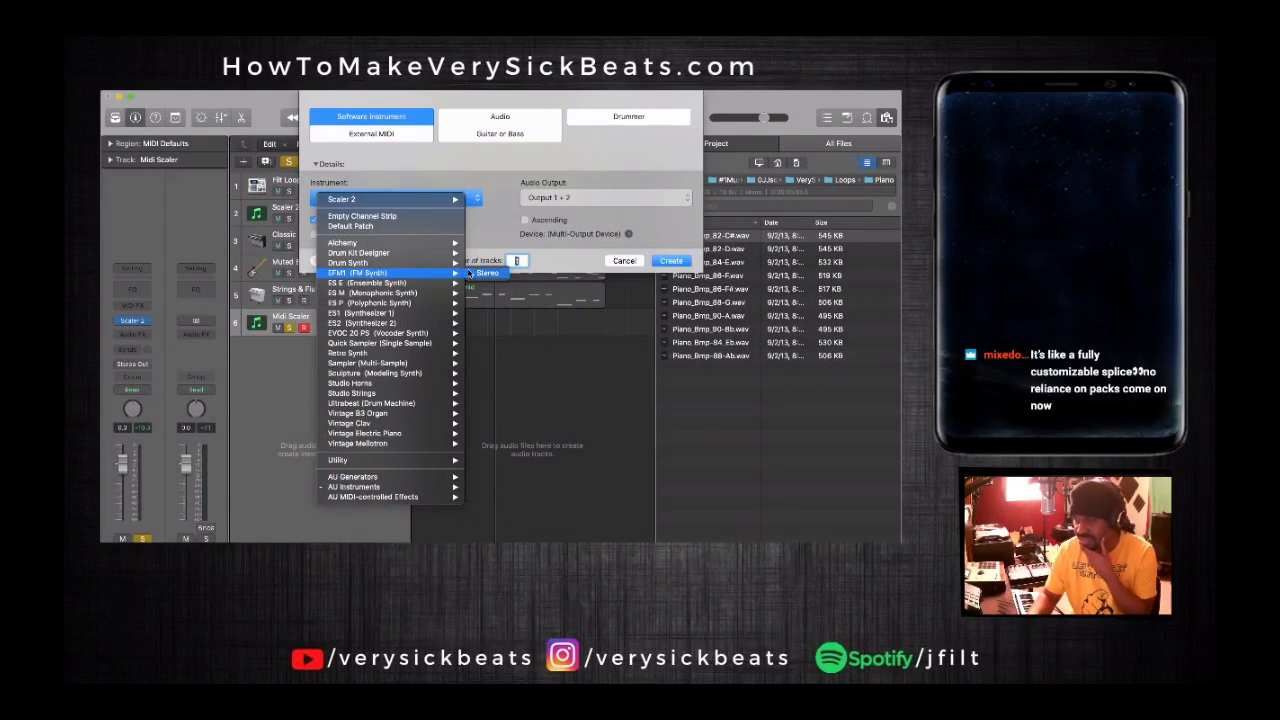
left_click(487, 272)
left_click(671, 260)
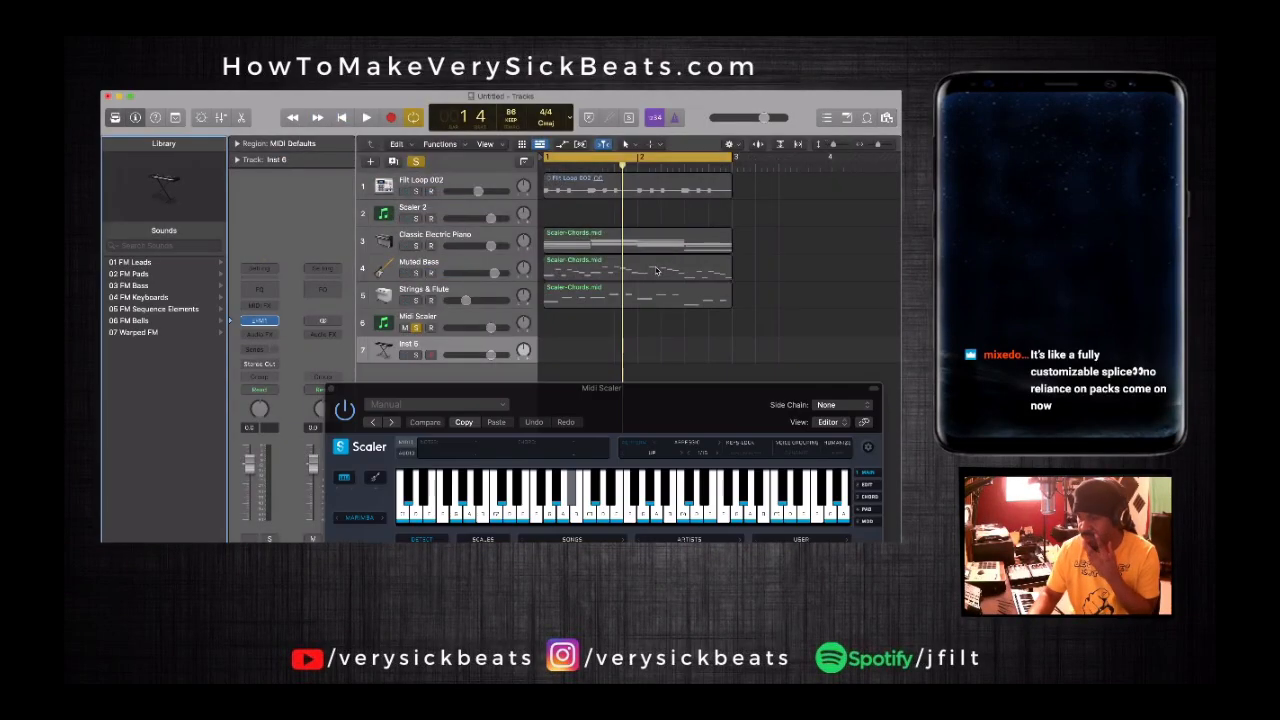
- Place Scaler's arpeggiated Pattern 1 as a MIDI region at bar 1 of the EFM1 track and play it back
left_click_drag(450, 389, 137, 99)
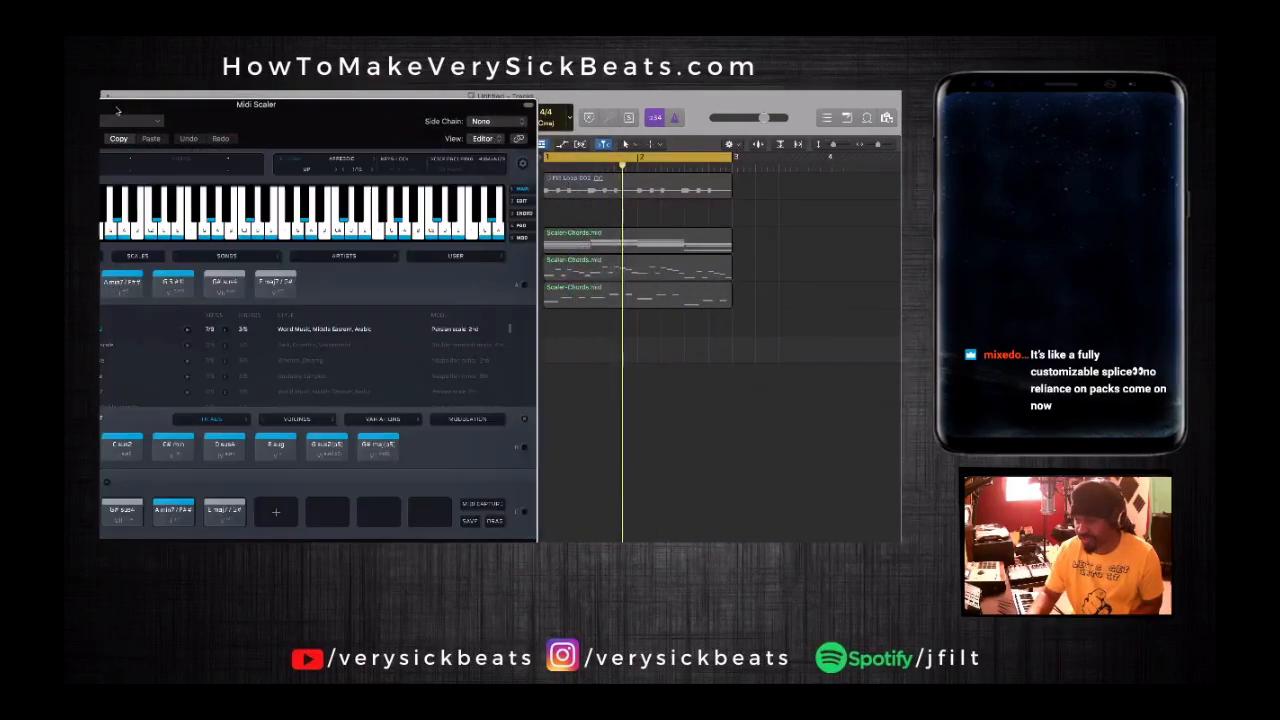
left_click_drag(505, 516, 562, 350)
key("space")
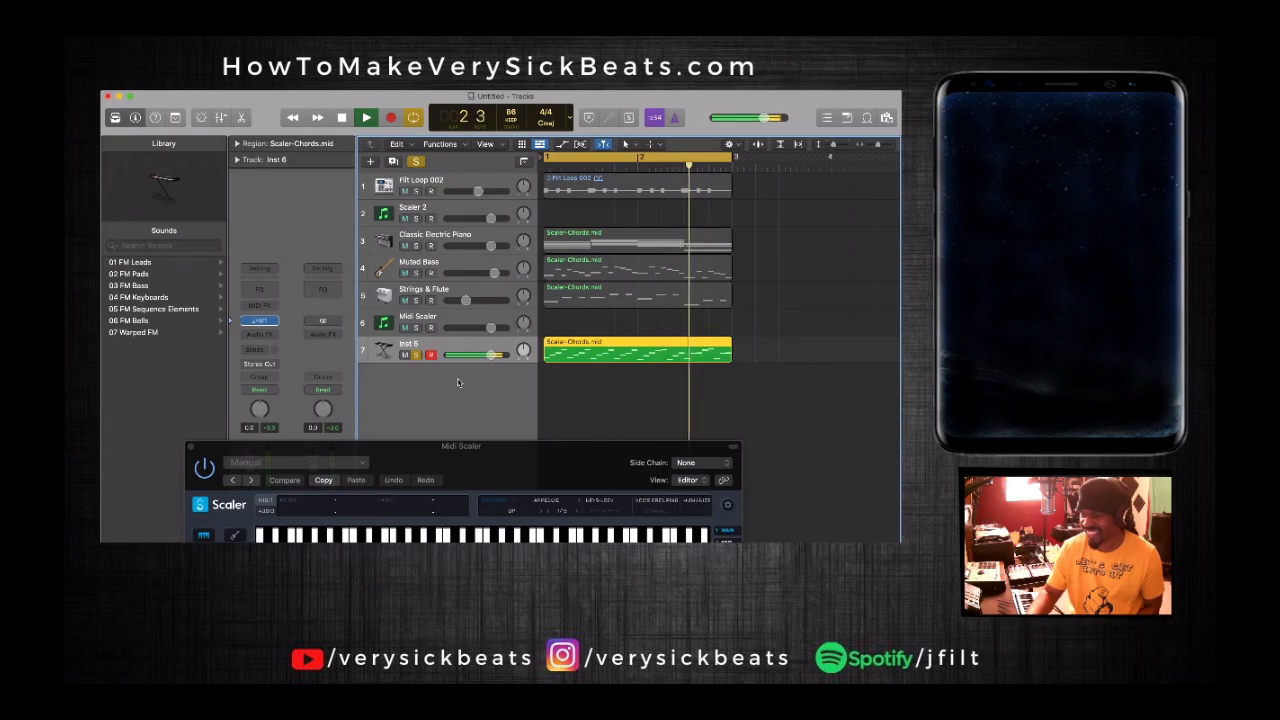
key("space")
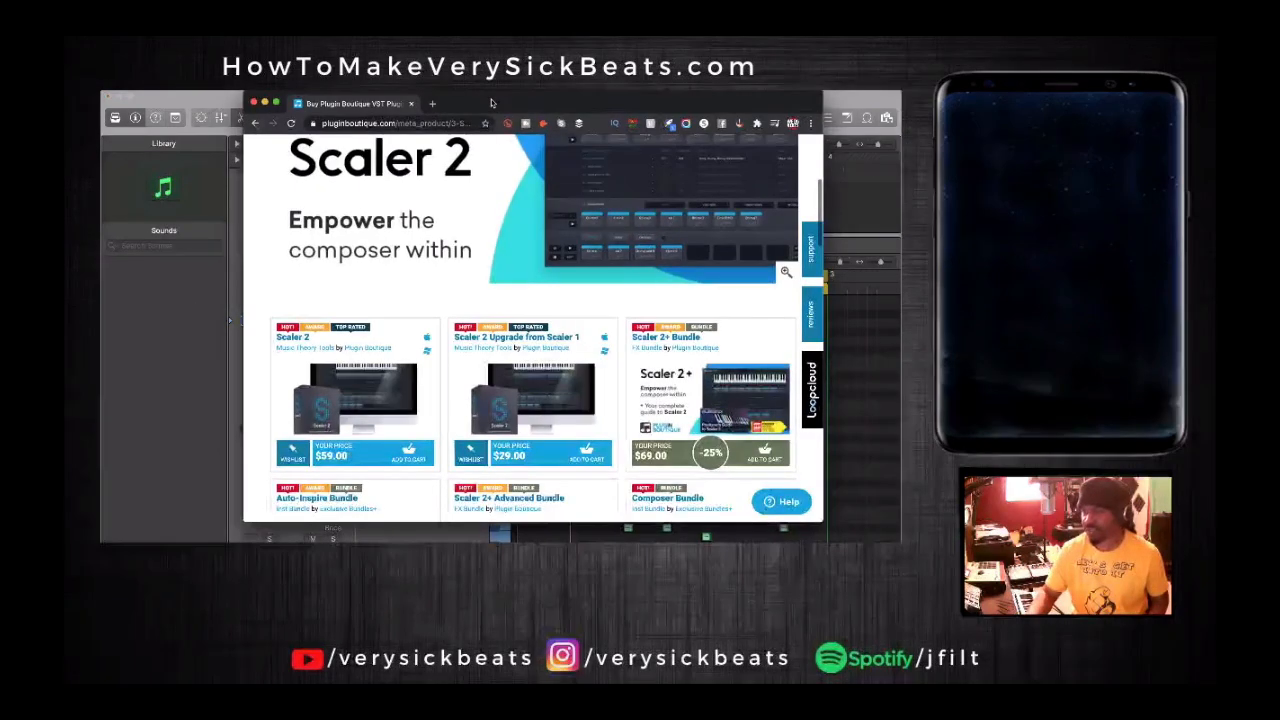
- Look through the Scaler 2 product page on Plugin Boutique, including the available versions, upgrade and bundles
left_click_drag(491, 103, 496, 111)
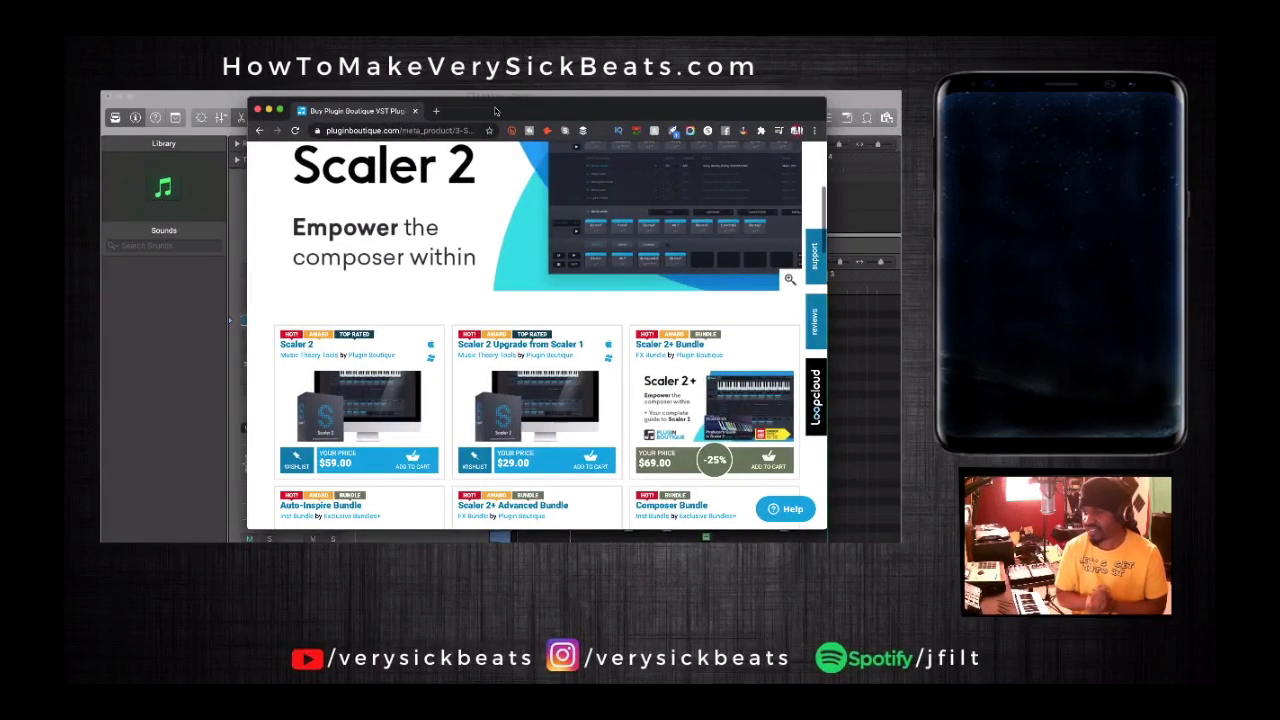
scroll(503, 202, "up", 3)
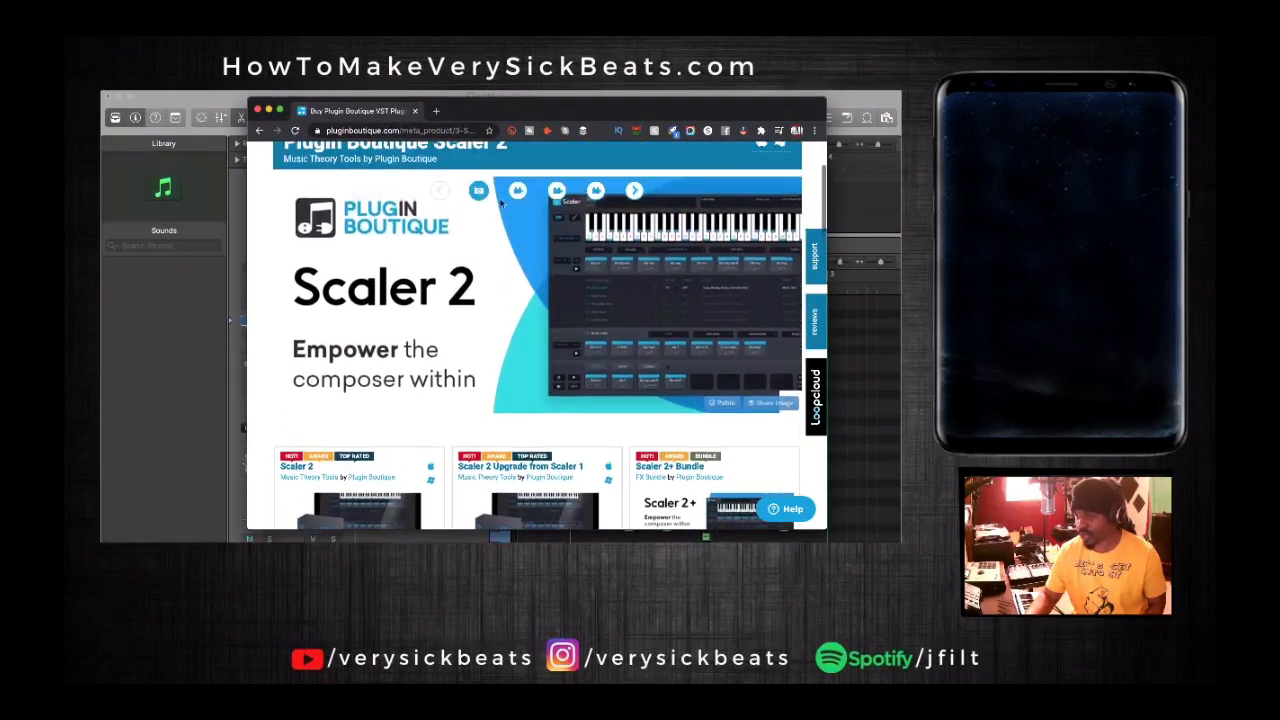
scroll(503, 200, "down", 10)
scroll(502, 204, "down", 10)
scroll(502, 204, "up", 10)
scroll(502, 204, "up", 3)
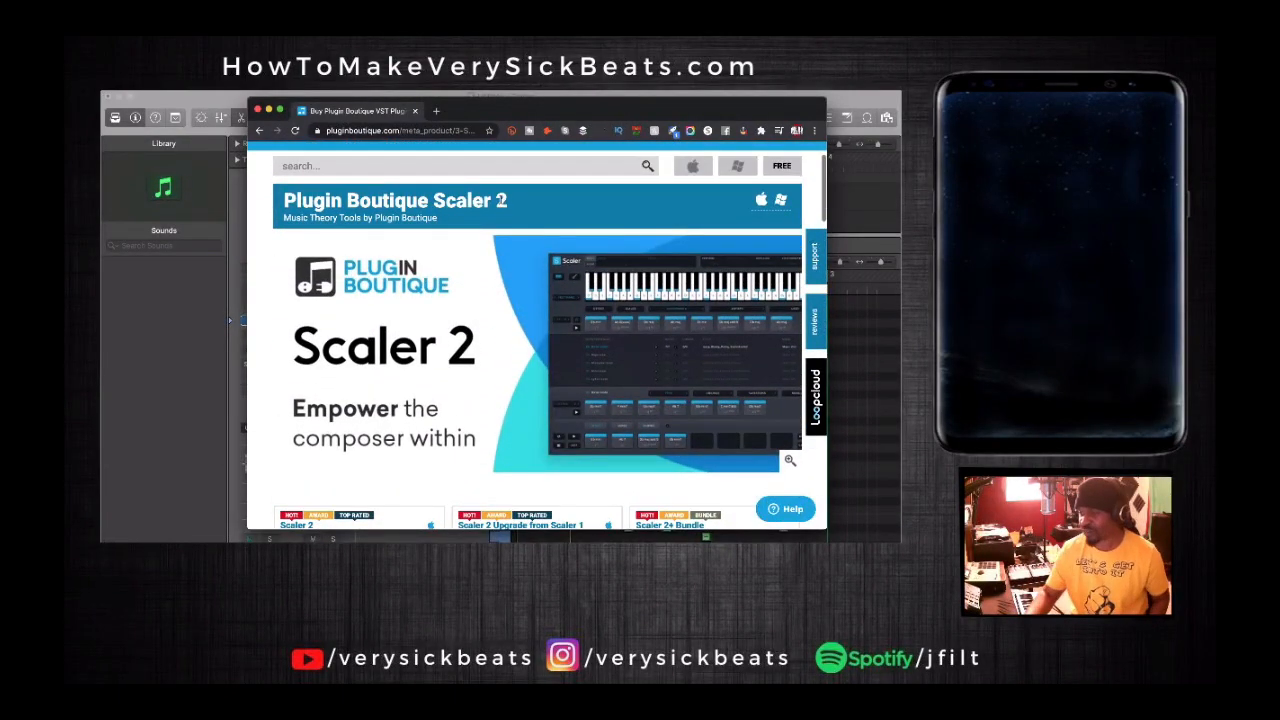
scroll(520, 364, "down", 1)
scroll(520, 364, "up", 2)
scroll(522, 366, "down", 1)
scroll(522, 366, "up", 2)
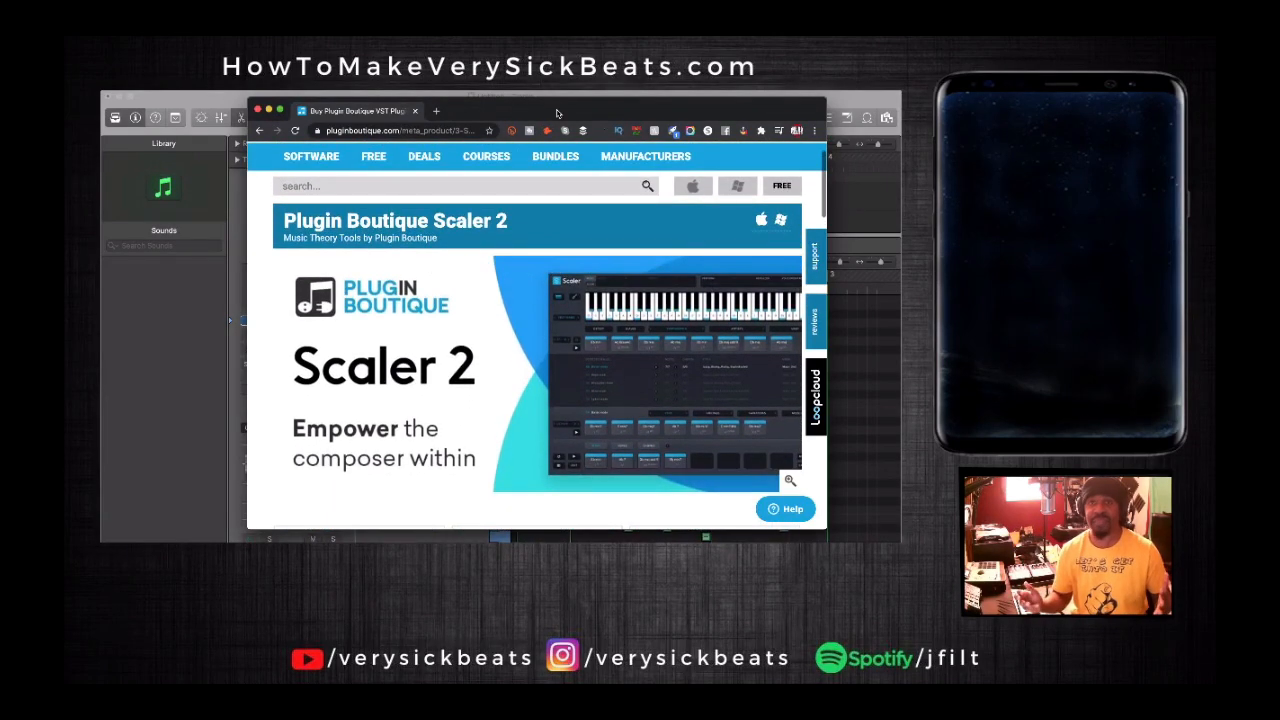